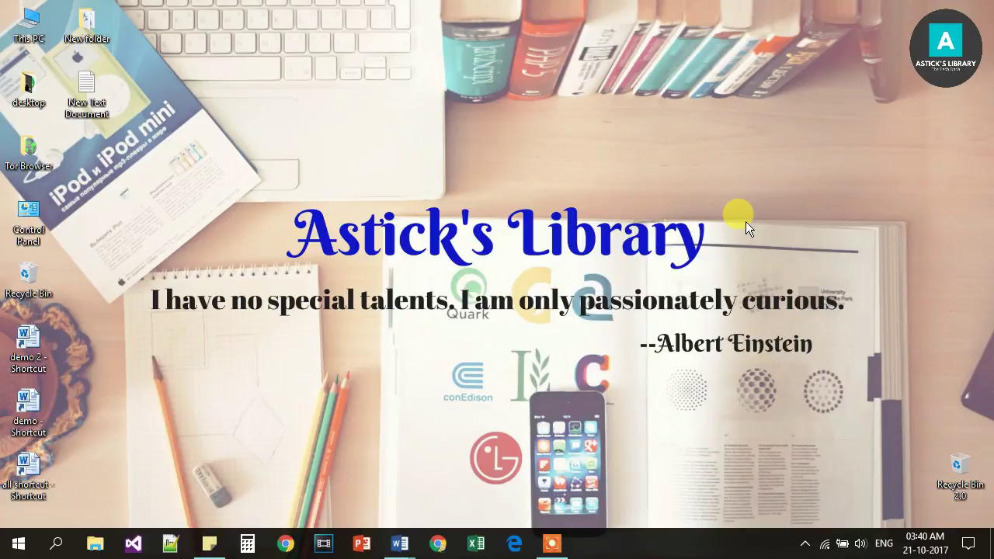
# Bring up the "all shortcut" document to view its shortcut list and switch to the "demo" document
pyautogui.moveTo(398, 542)
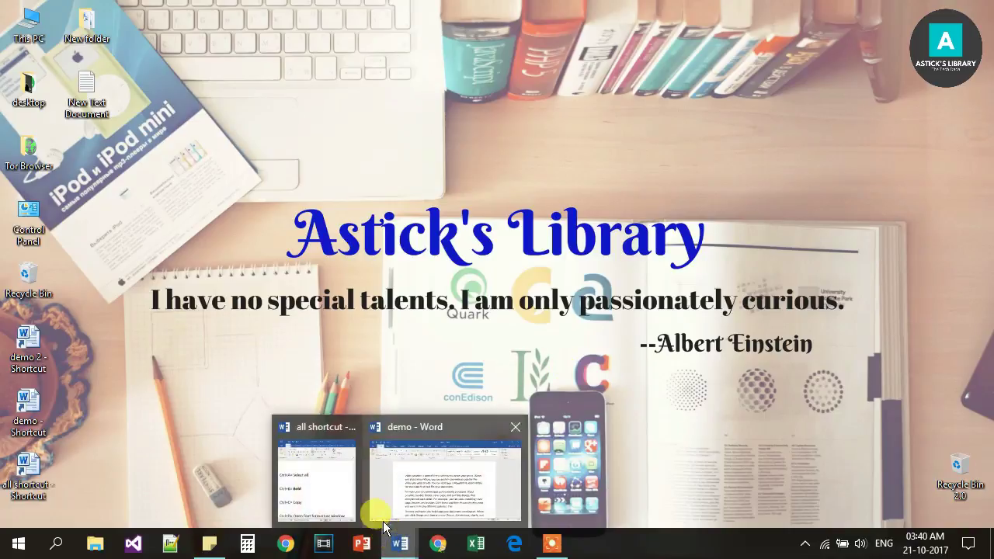
pyautogui.click(332, 487)
pyautogui.click(428, 217)
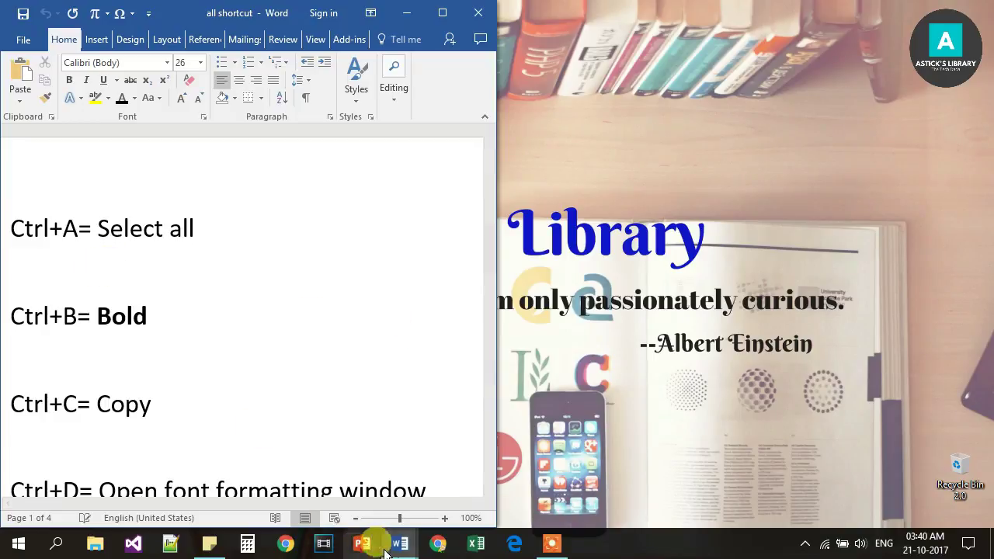
pyautogui.moveTo(402, 550)
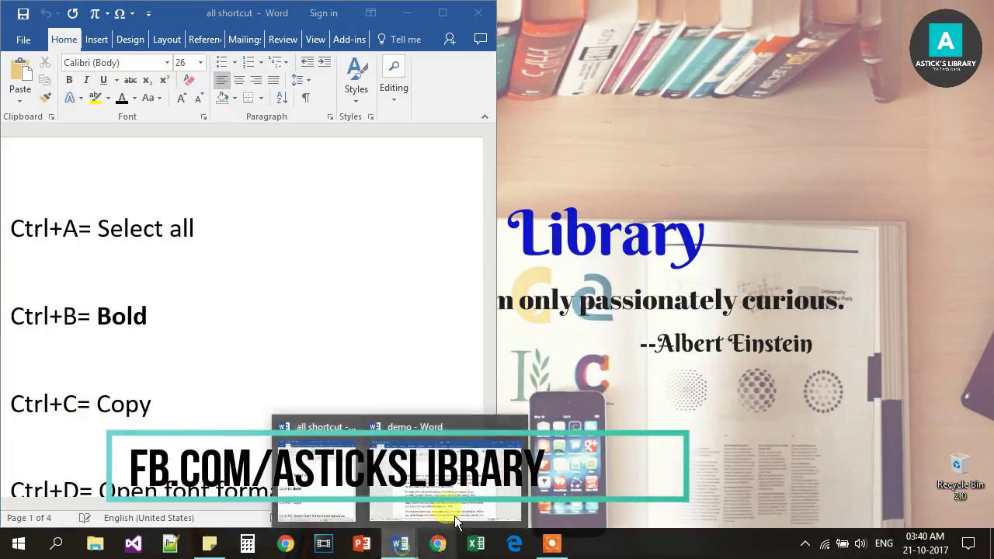
pyautogui.click(446, 486)
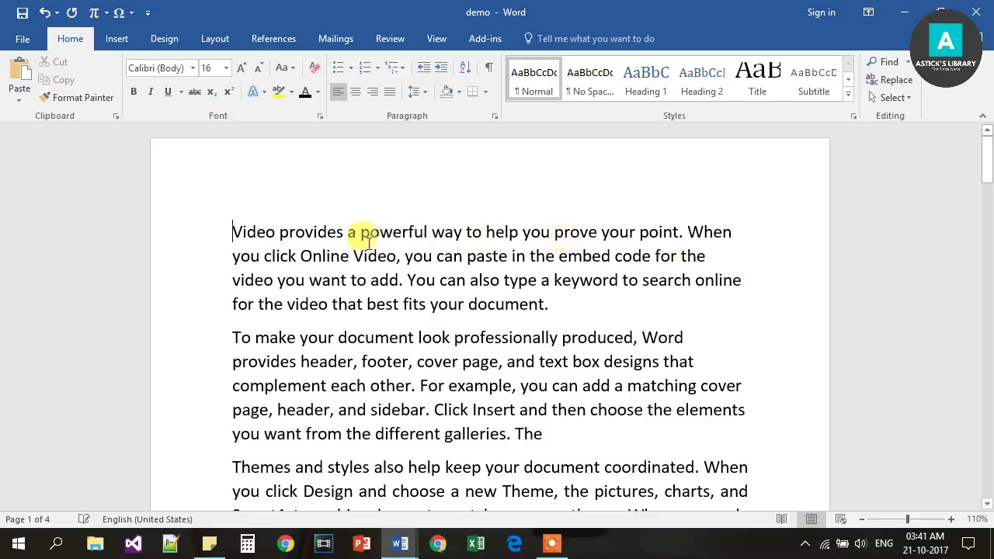
# Select all the text in the demo document and clear the selection
pyautogui.moveTo(985, 158); pyautogui.dragTo(978, 109)
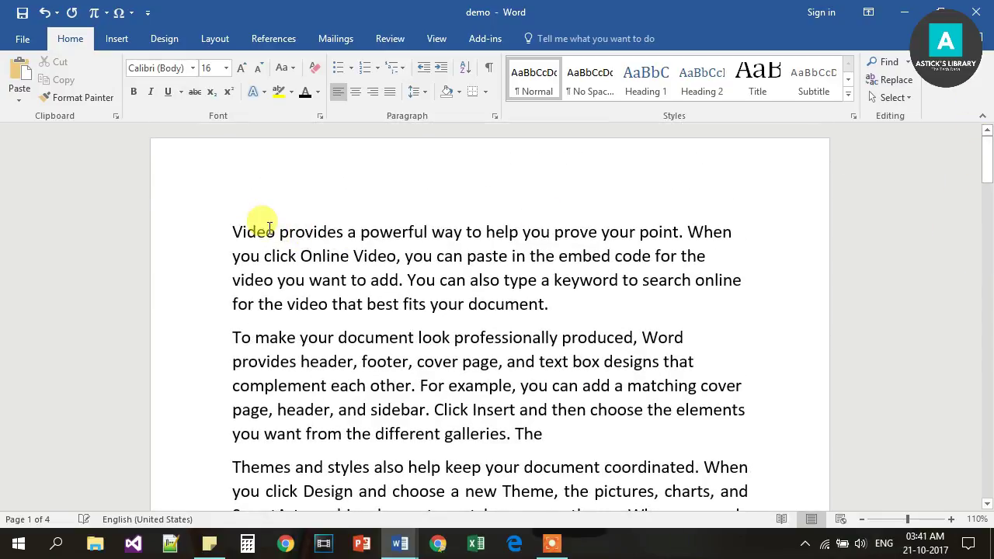
pyautogui.hotkey('ctrl', 'a')
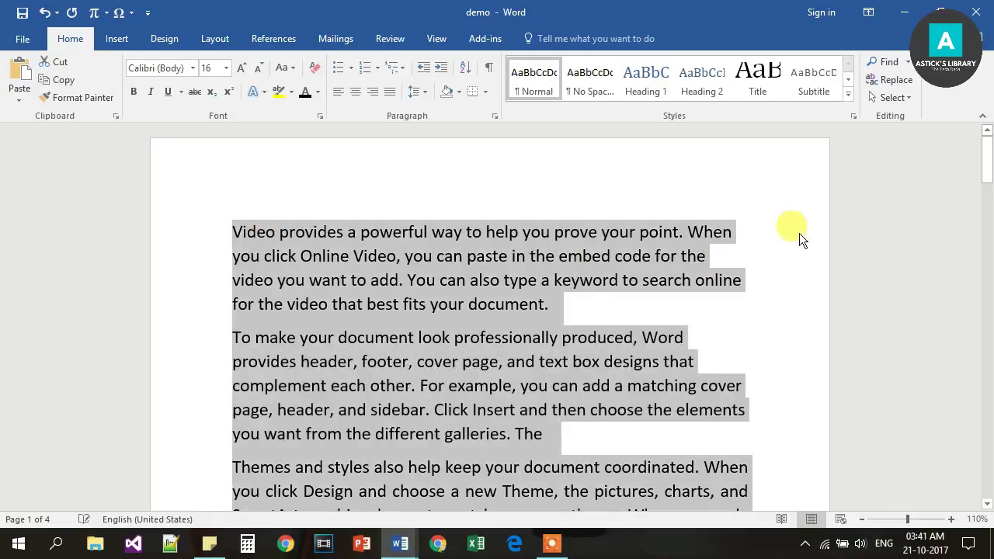
pyautogui.moveTo(990, 165); pyautogui.dragTo(945, 139)
pyautogui.click(280, 305)
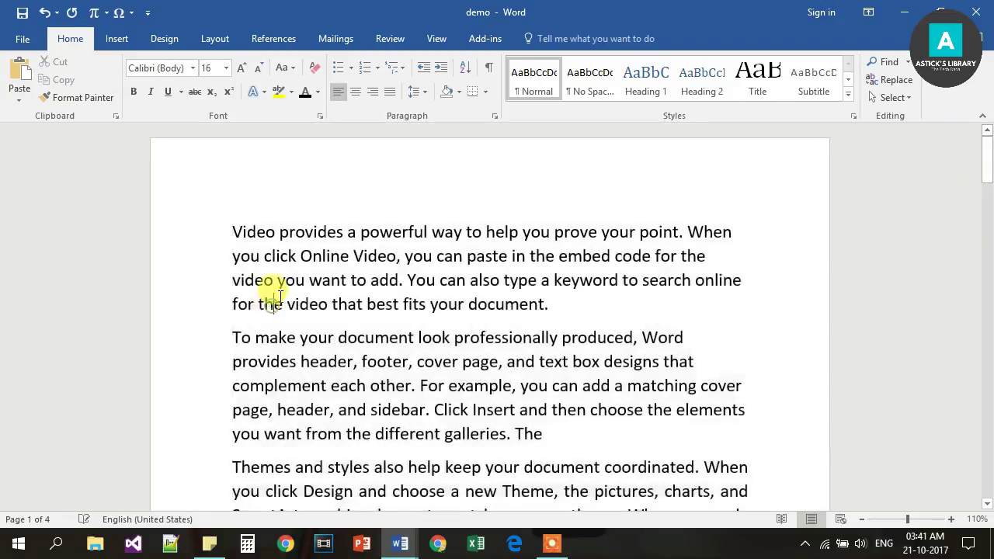
# Select only the first line, replace that with a selection of the entire document, and deselect everything
pyautogui.click(204, 233)
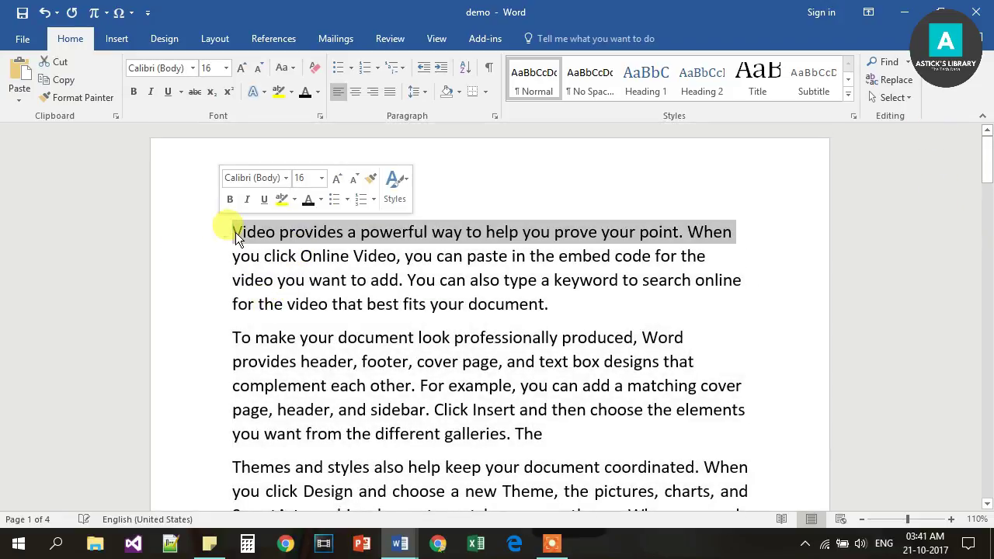
pyautogui.click(529, 187)
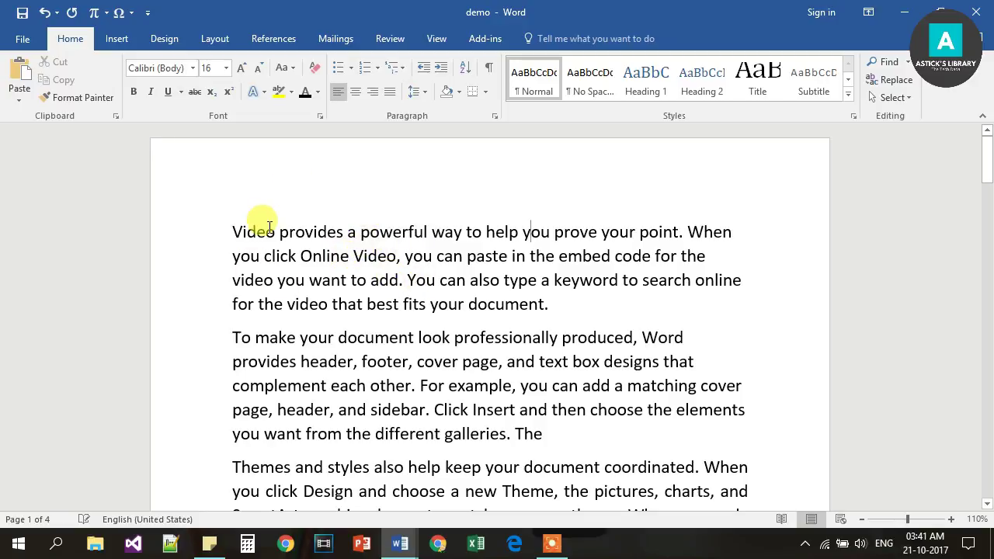
pyautogui.hotkey('ctrl', 'a')
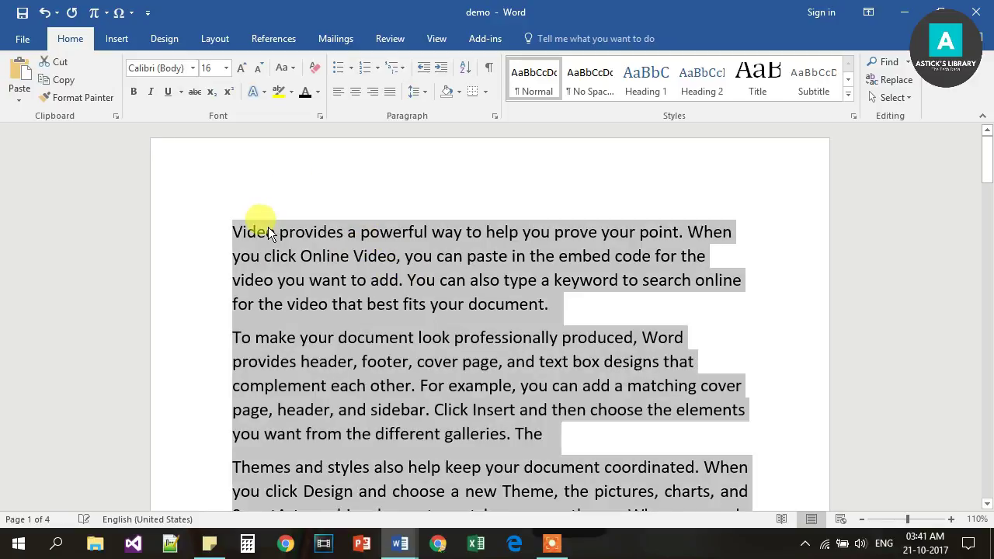
pyautogui.click(322, 187)
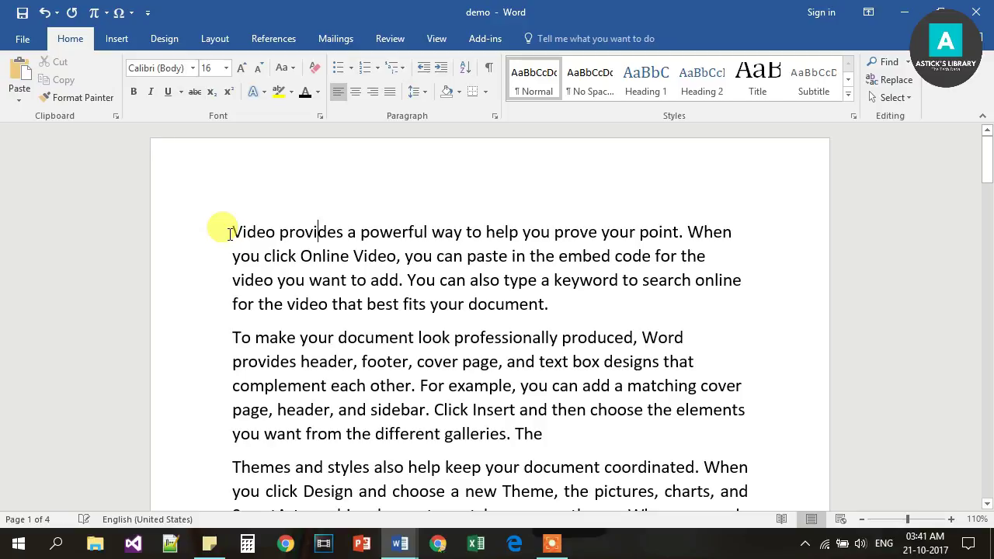
# Make the opening sentence "Video provides a powerful way to help you prove your point." bold
pyautogui.moveTo(229, 233); pyautogui.dragTo(685, 233)
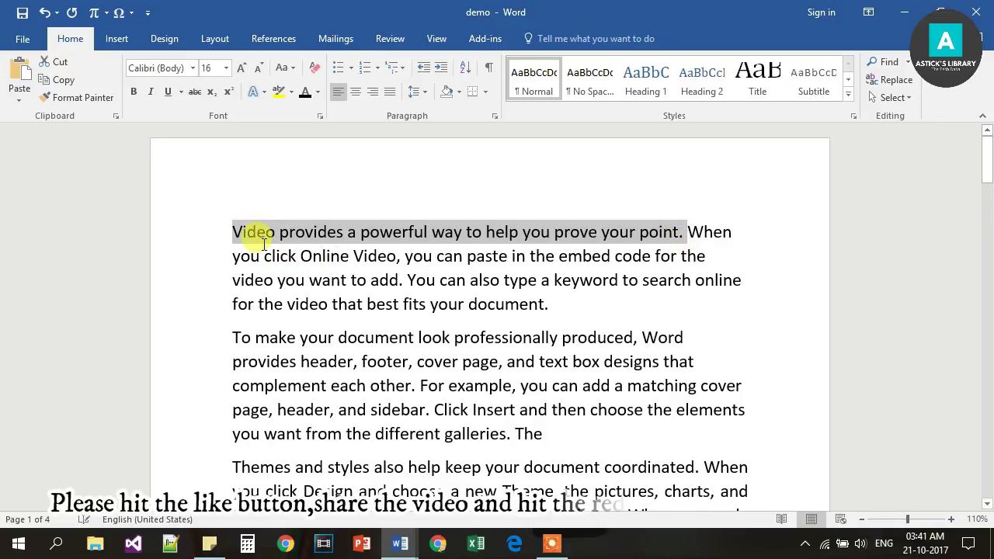
pyautogui.hotkey('ctrl', 'b')
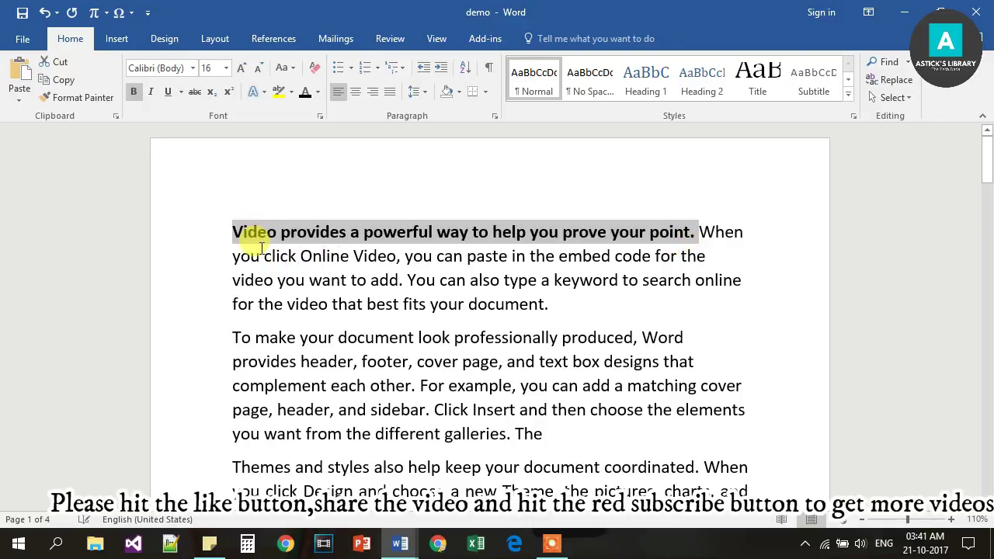
pyautogui.click(727, 257)
# Remove the bold formatting from the first paragraph's opening sentence
pyautogui.moveTo(230, 226); pyautogui.dragTo(701, 230)
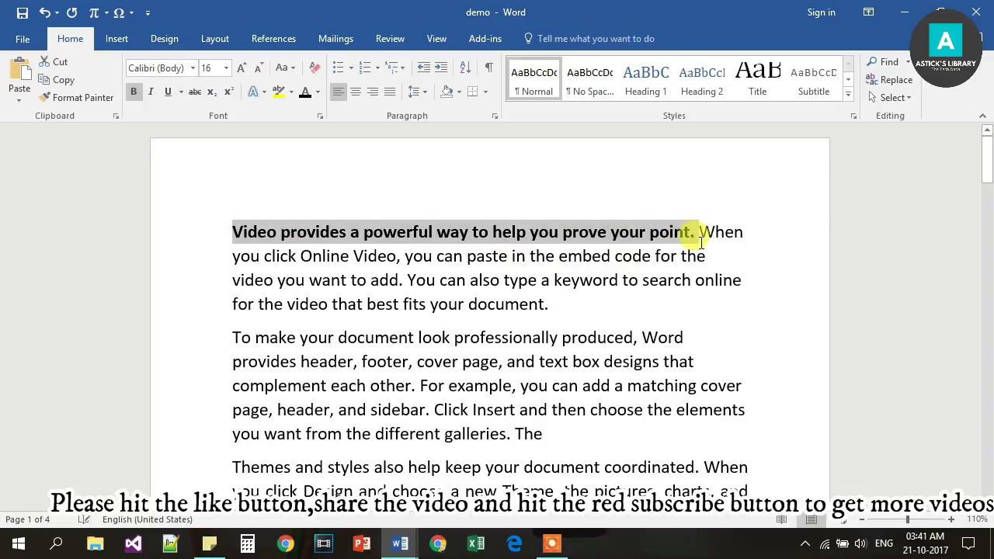
pyautogui.hotkey('ctrl', 'b')
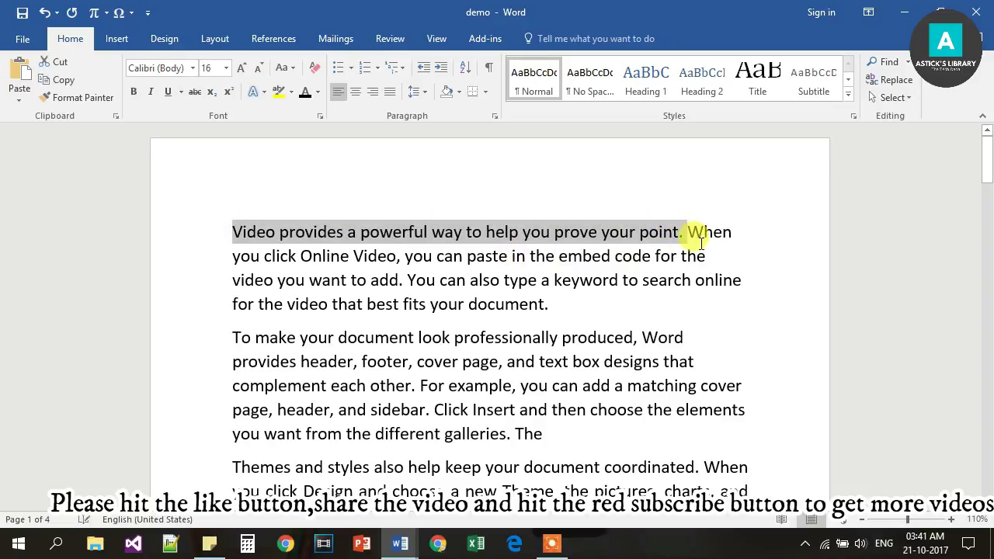
pyautogui.click(754, 309)
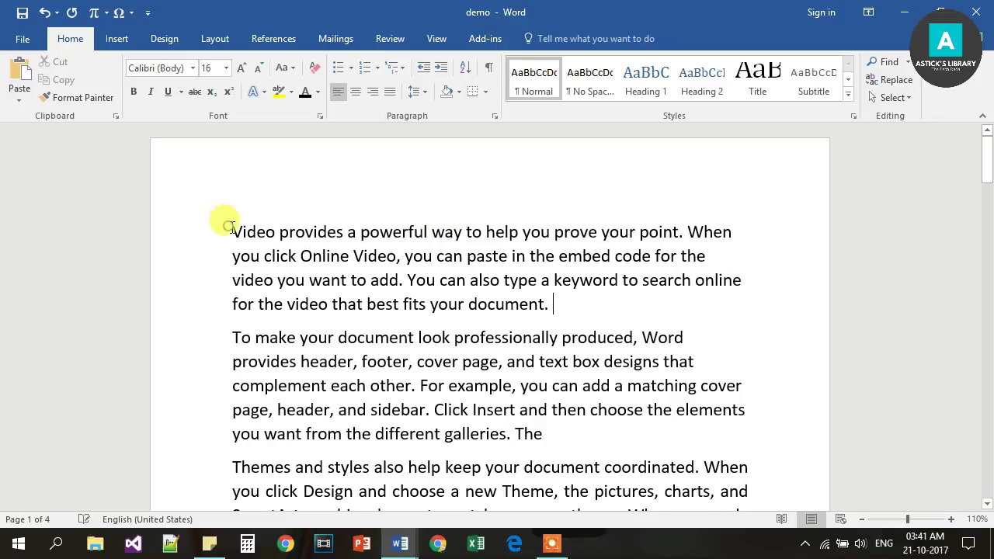
# Copy the first paragraph's opening sentence and paste it on a new line below that paragraph
pyautogui.moveTo(230, 226); pyautogui.dragTo(685, 233)
pyautogui.hotkey('ctrl', 'c')
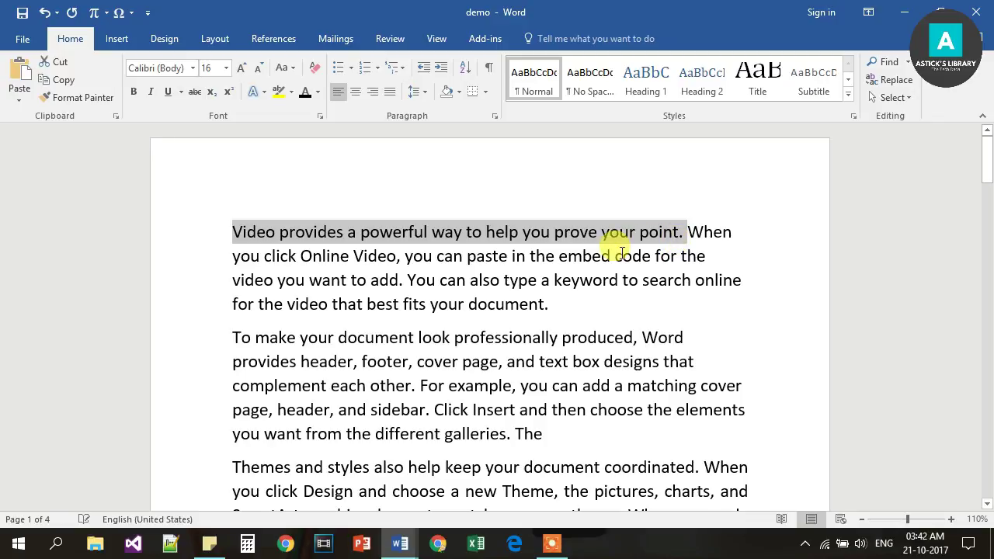
pyautogui.click(557, 304)
pyautogui.press('Return')
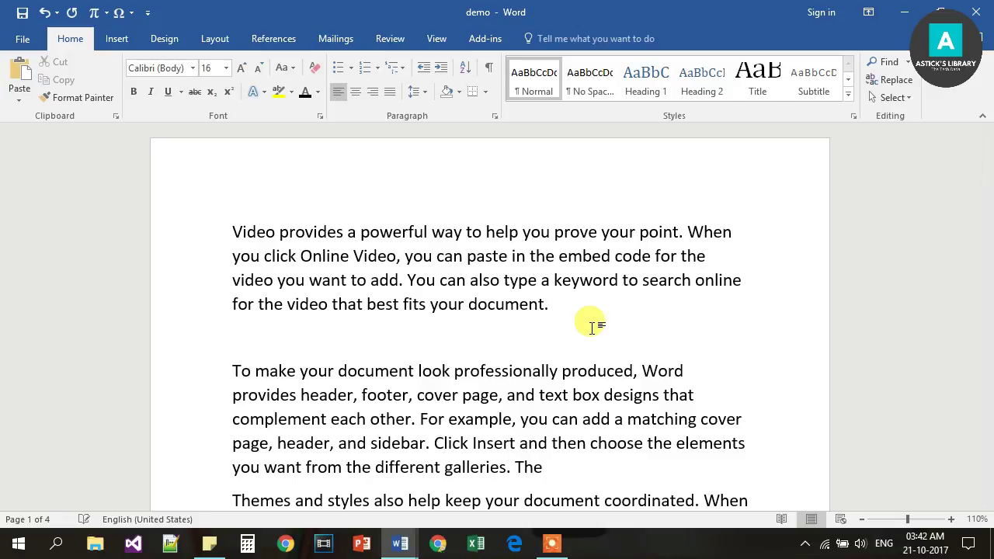
pyautogui.hotkey('ctrl', 'v')
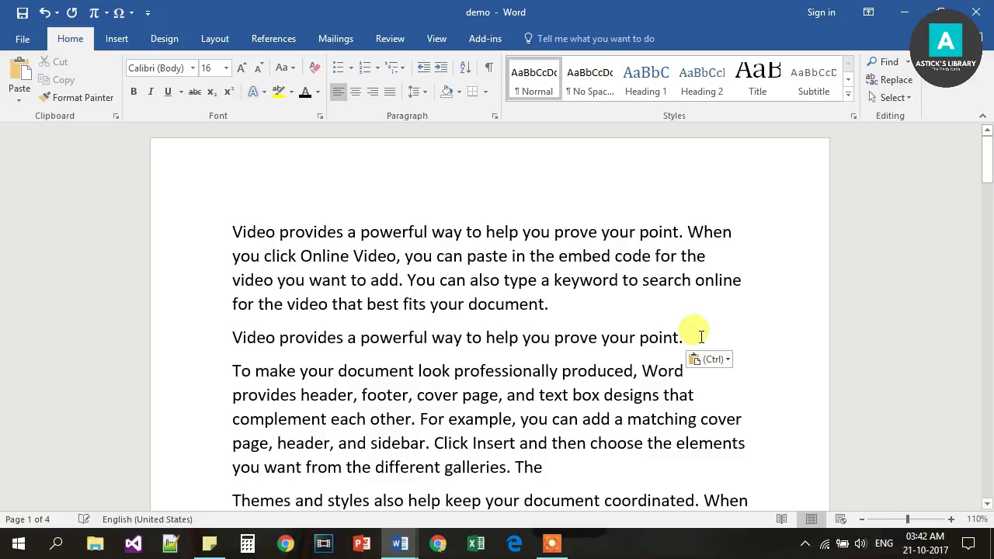
# Undo the paste and delete the empty line below the first paragraph
pyautogui.hotkey('ctrl', 'z')
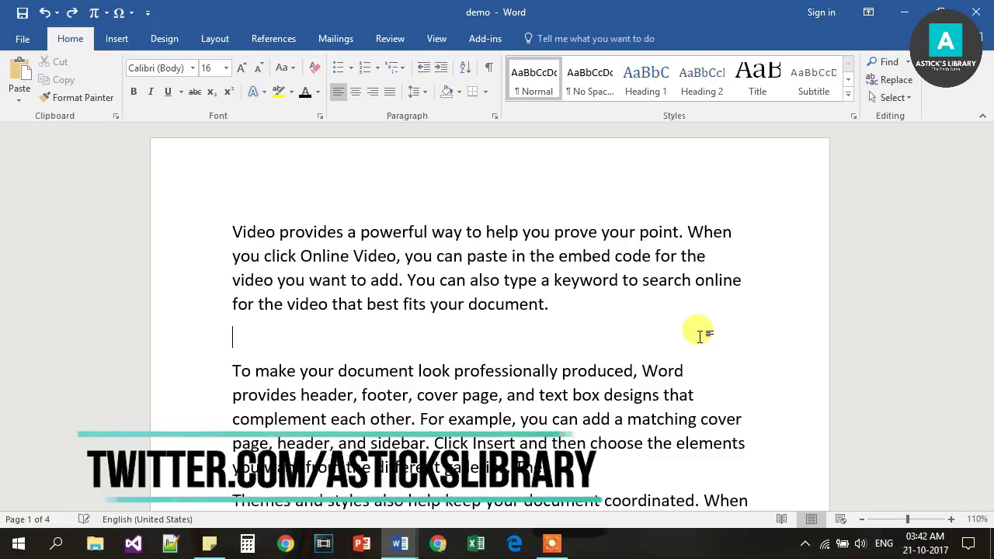
pyautogui.press('BackSpace')
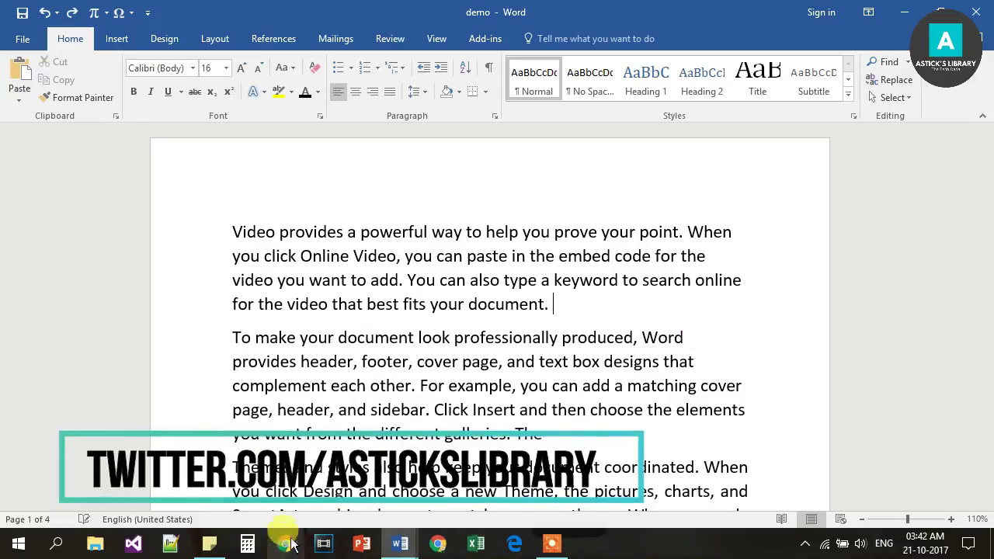
# Check the entries after Copy in the "all shortcut" document, and view the demo document's Font dialog, closing it without changes
pyautogui.moveTo(386, 550)
pyautogui.click(322, 515)
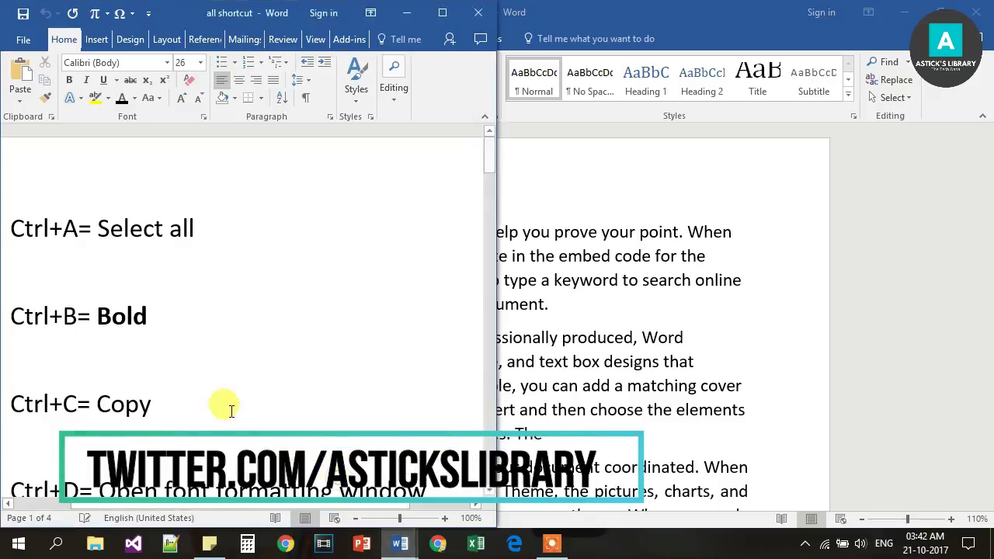
pyautogui.moveTo(490, 149); pyautogui.dragTo(493, 171)
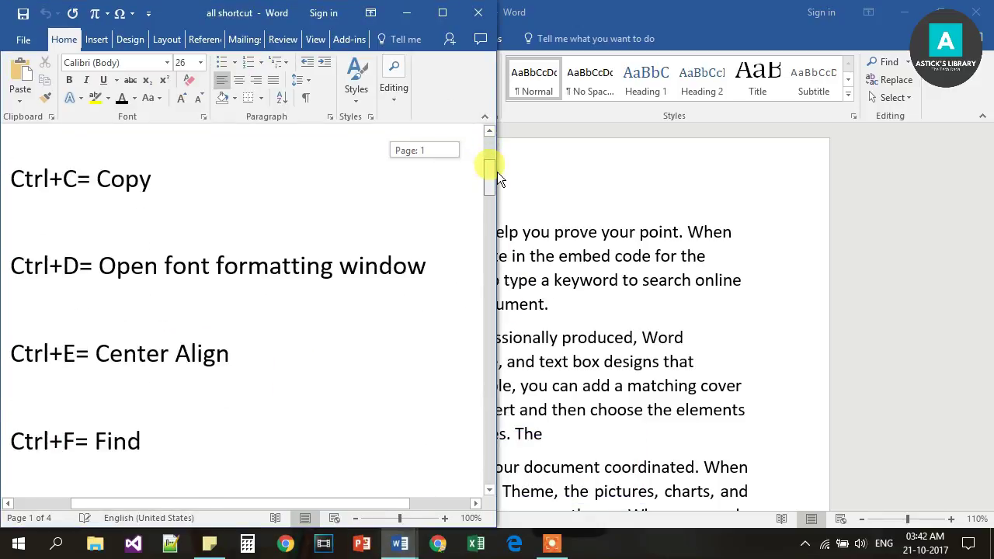
pyautogui.hotkey('alt', 'Tab')
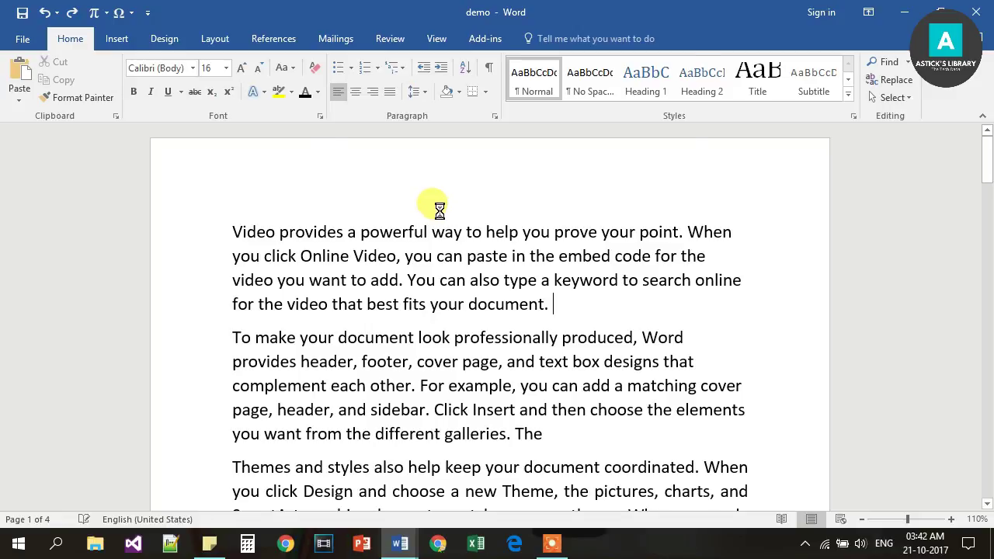
pyautogui.hotkey('ctrl', 'd')
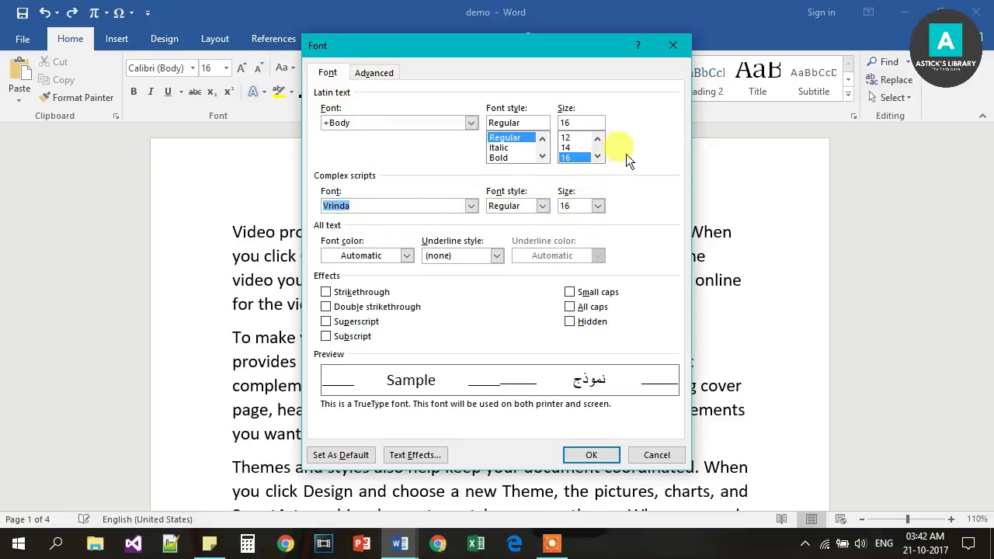
pyautogui.click(679, 46)
# Consult the "all shortcut" list again and center-align the first paragraph of the demo document
pyautogui.click(400, 544)
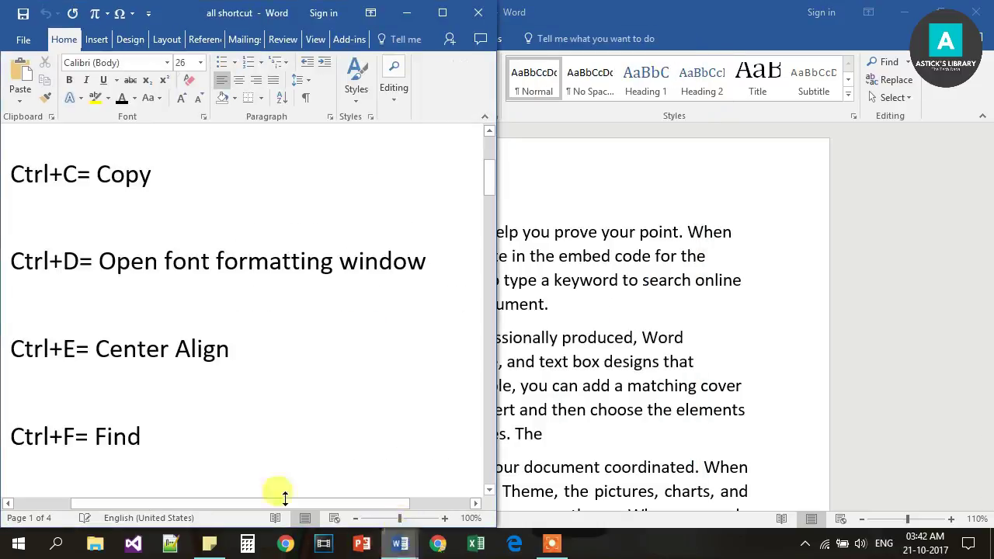
pyautogui.click(400, 543)
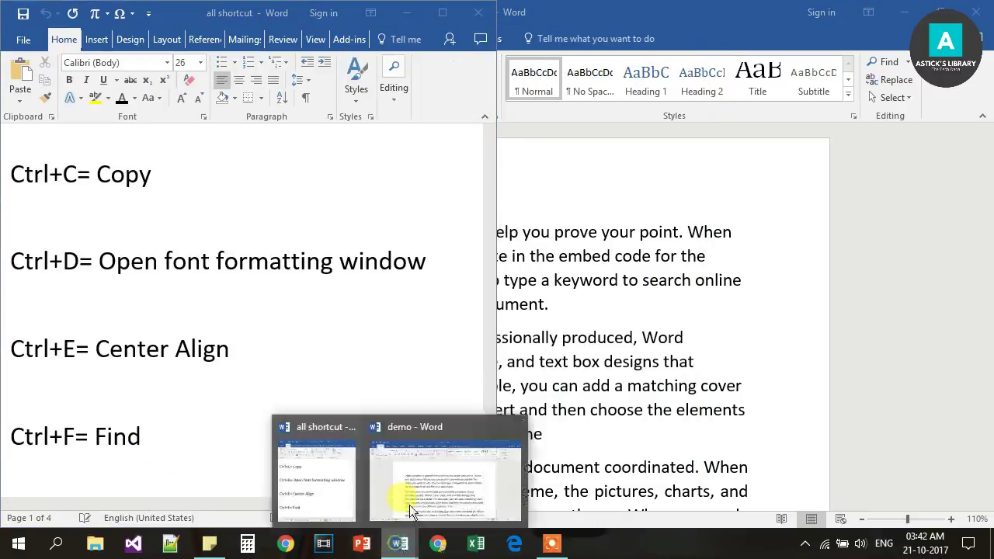
pyautogui.click(567, 255)
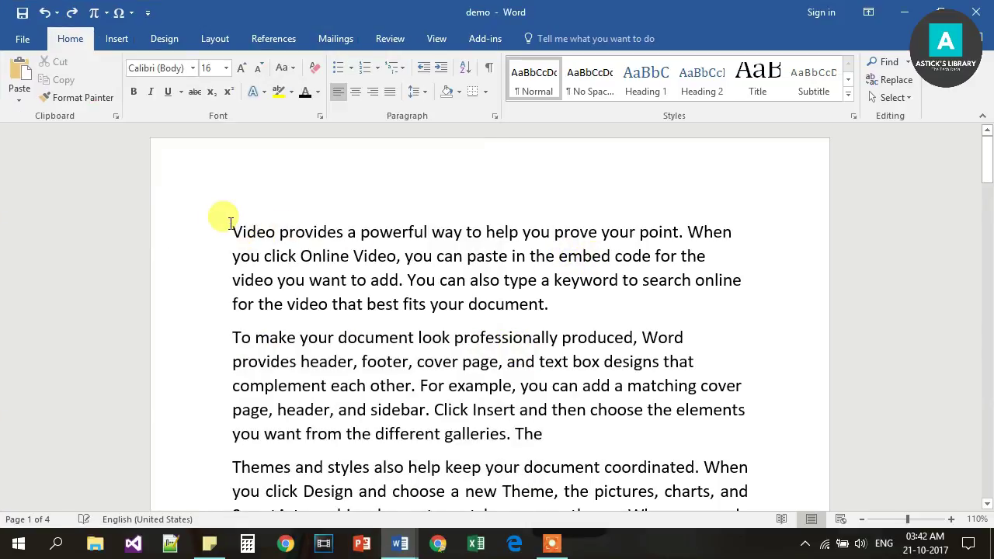
pyautogui.moveTo(230, 225); pyautogui.dragTo(571, 309)
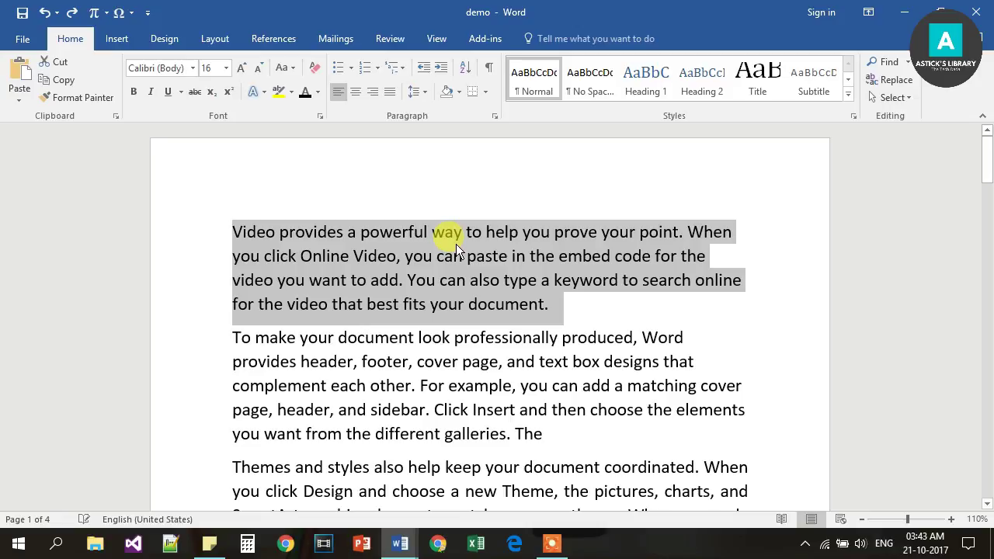
pyautogui.hotkey('ctrl', 'e')
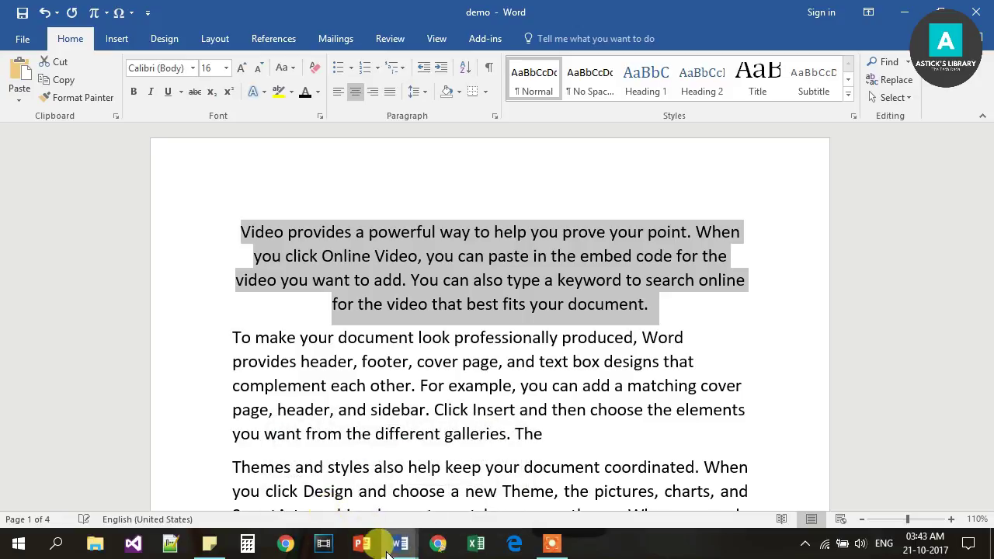
# Look at the "all shortcut" list once more and left-align the demo document's first paragraph
pyautogui.moveTo(396, 545)
pyautogui.click(309, 494)
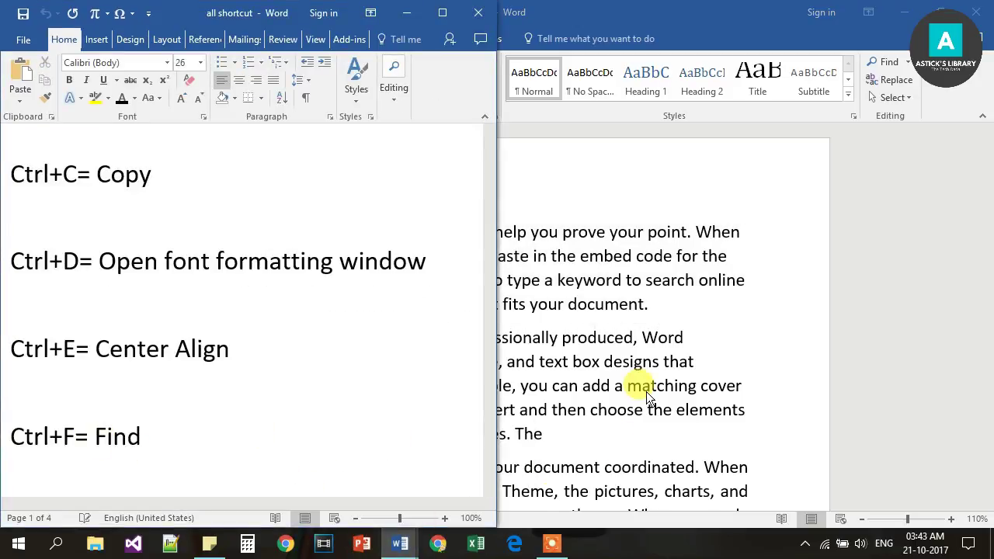
pyautogui.hotkey('alt', 'Tab')
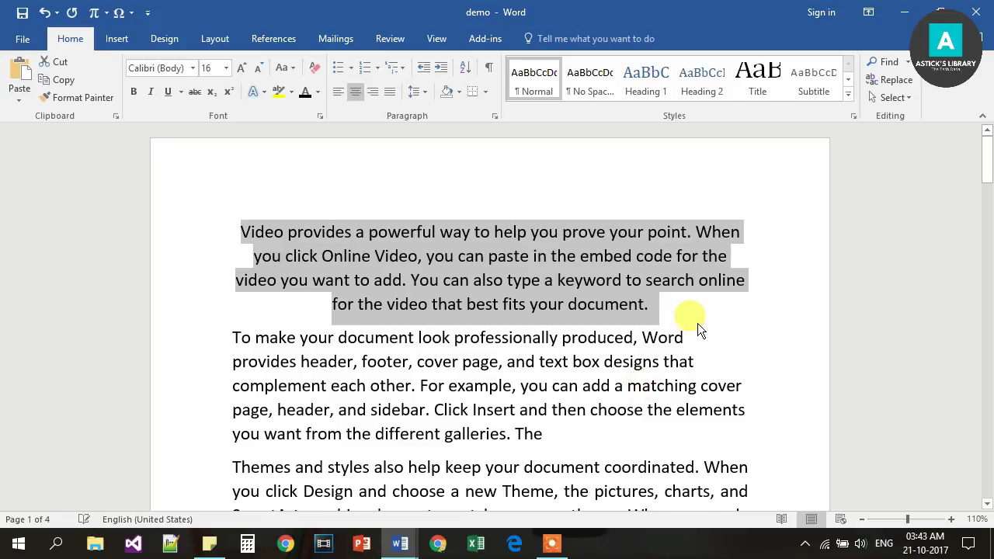
pyautogui.hotkey('ctrl', 'l')
pyautogui.click(645, 308)
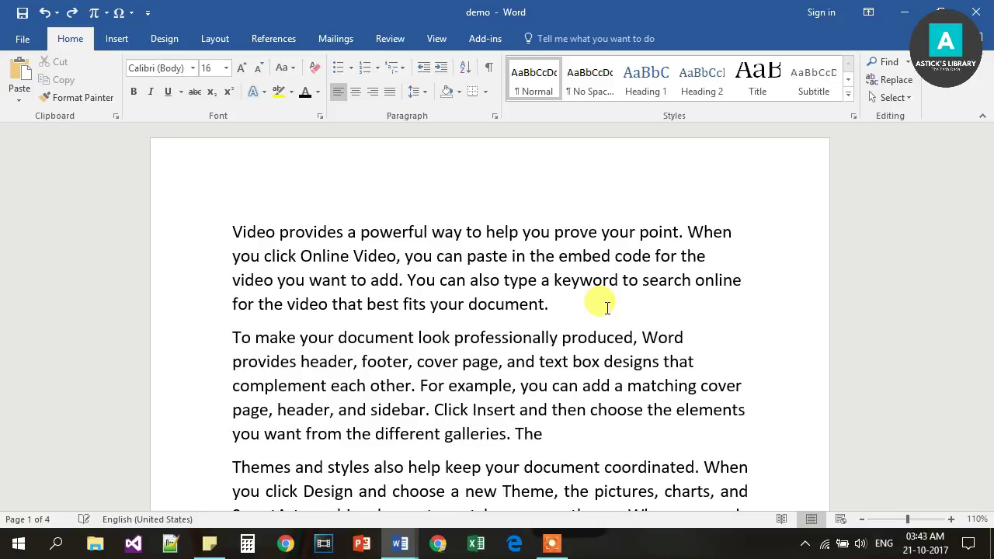
# Search the demo document for "video" and for "online"
pyautogui.hotkey('ctrl', 'f')
pyautogui.press('Return')
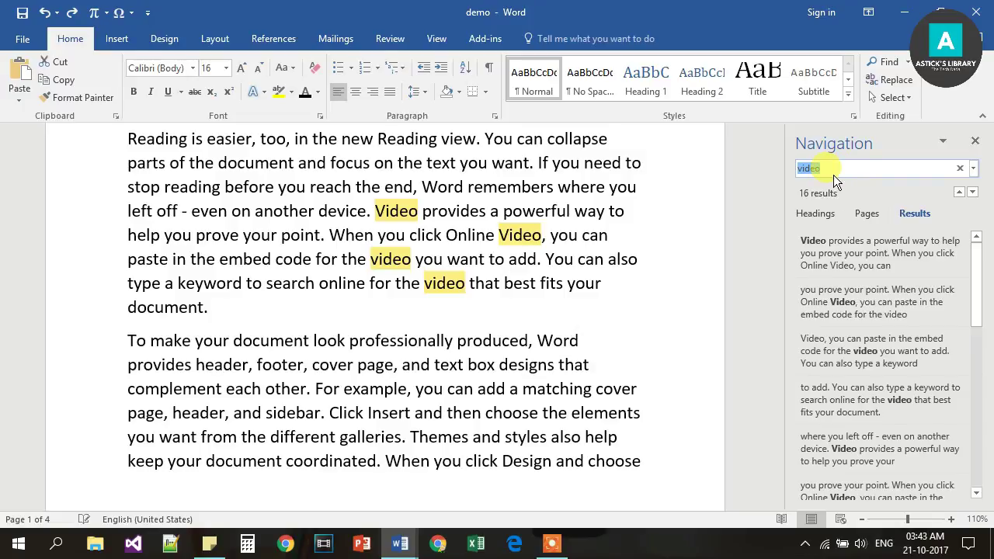
pyautogui.write('online')
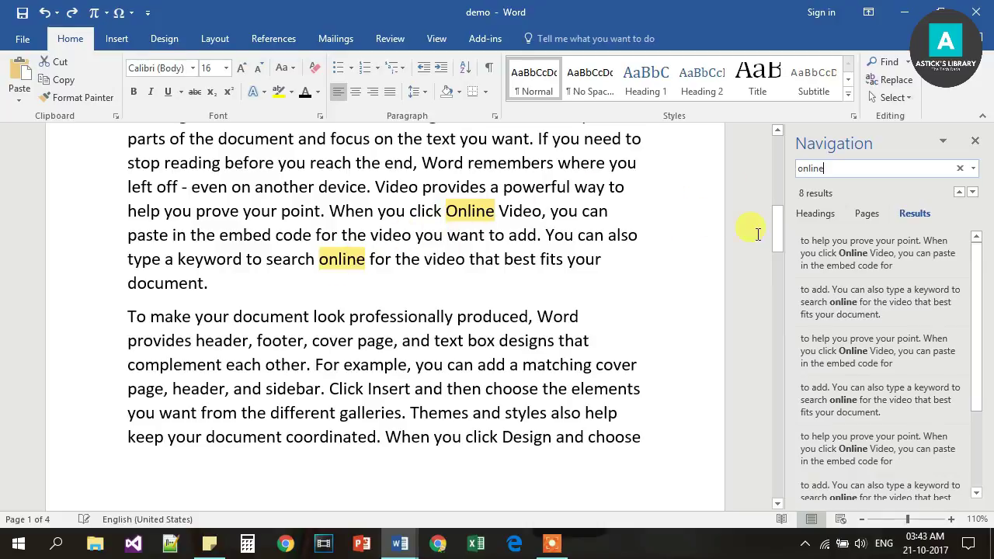
# Check the entries after Find in the "all shortcut" document, and close the search results in the demo document
pyautogui.moveTo(777, 238); pyautogui.dragTo(776, 146)
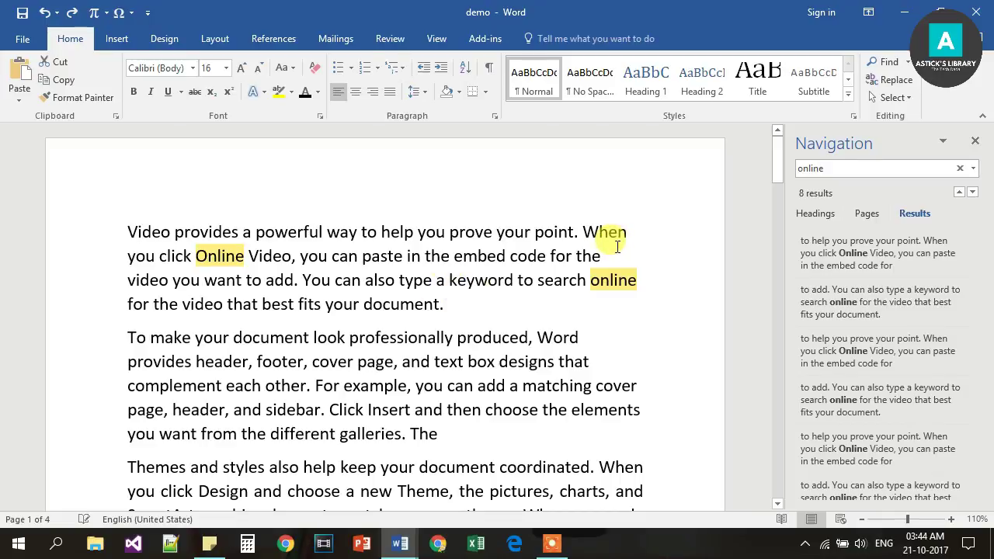
pyautogui.click(400, 543)
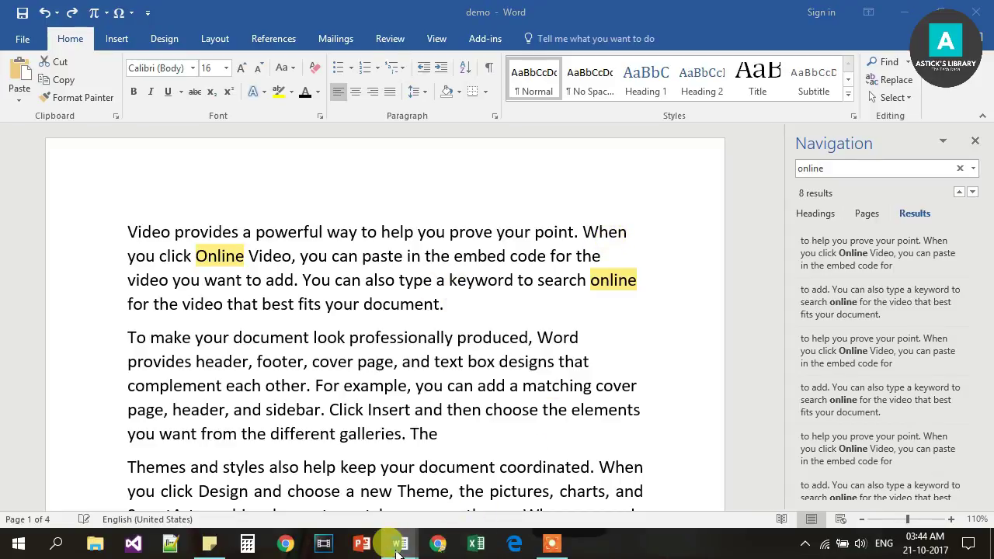
pyautogui.click(343, 459)
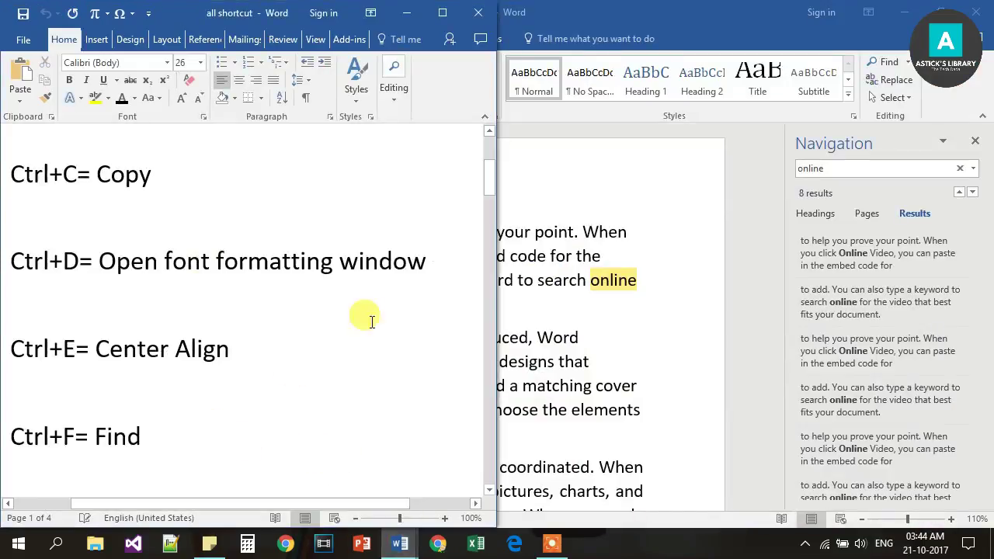
pyautogui.click(486, 182)
pyautogui.moveTo(486, 182); pyautogui.dragTo(489, 212)
pyautogui.click(689, 170)
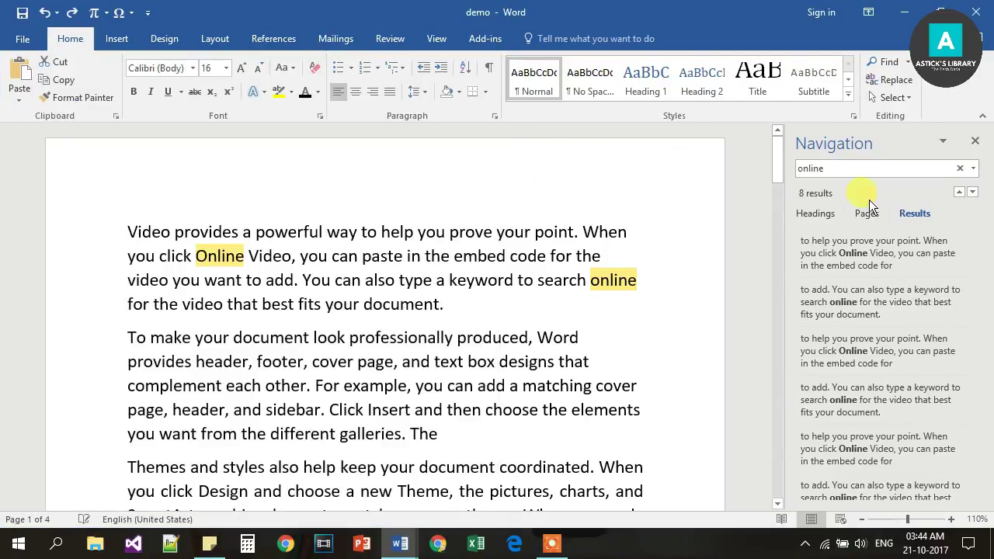
pyautogui.click(975, 141)
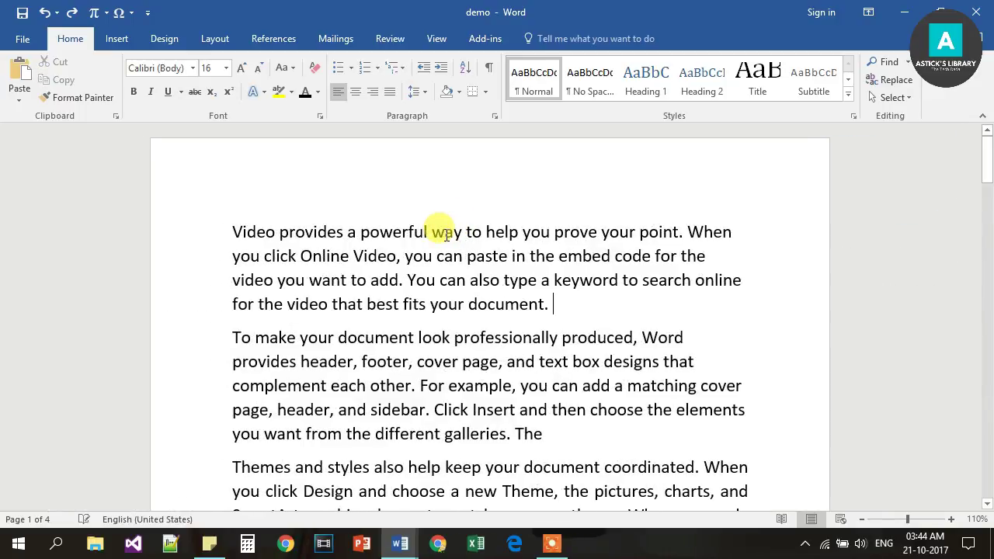
# Use Go To to jump to line 3 of the demo document
pyautogui.hotkey('ctrl', 'g')
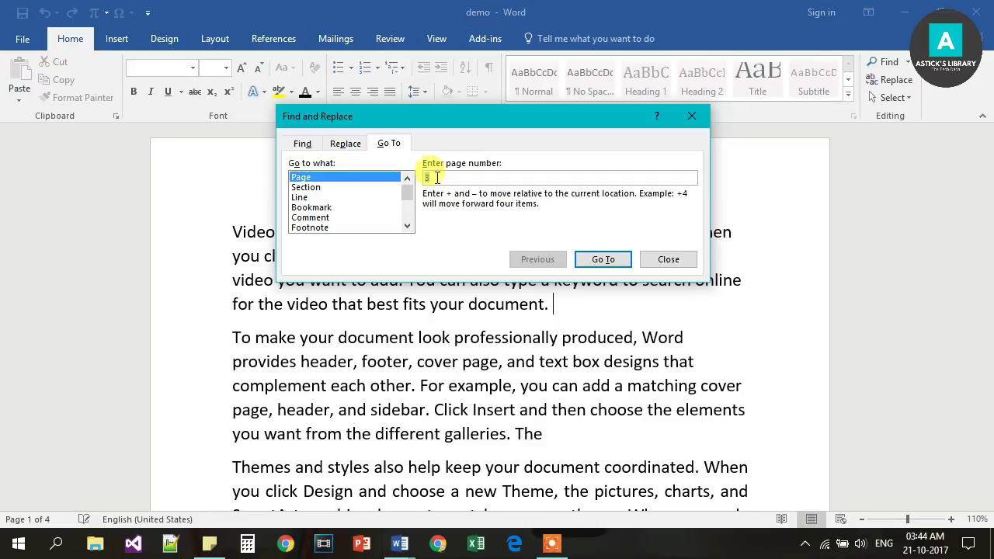
pyautogui.write('2')
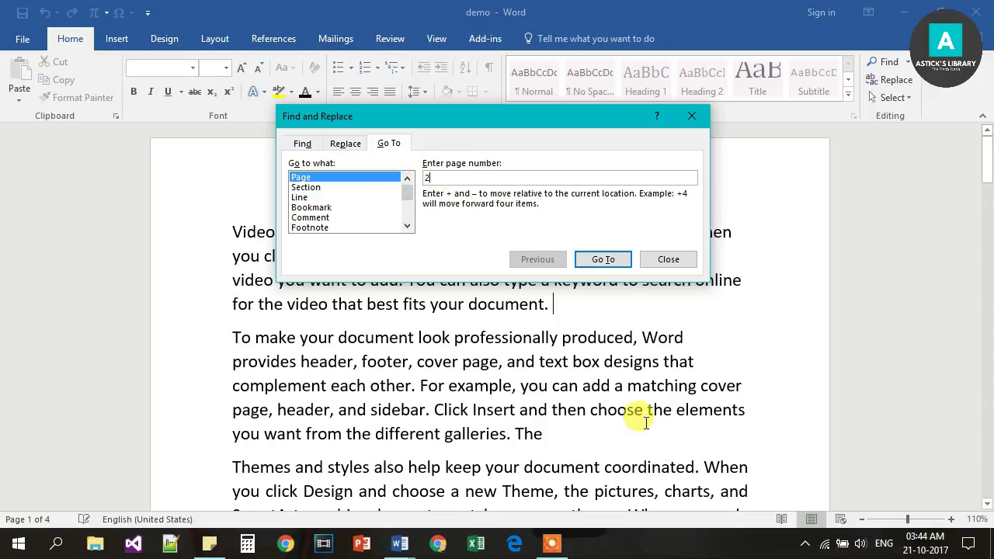
pyautogui.click(300, 198)
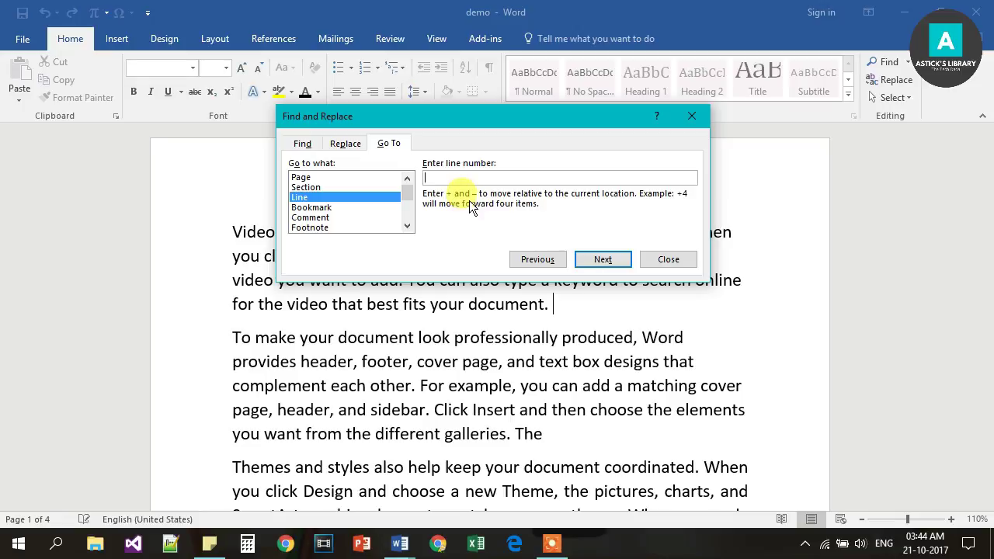
pyautogui.write('3')
pyautogui.click(598, 259)
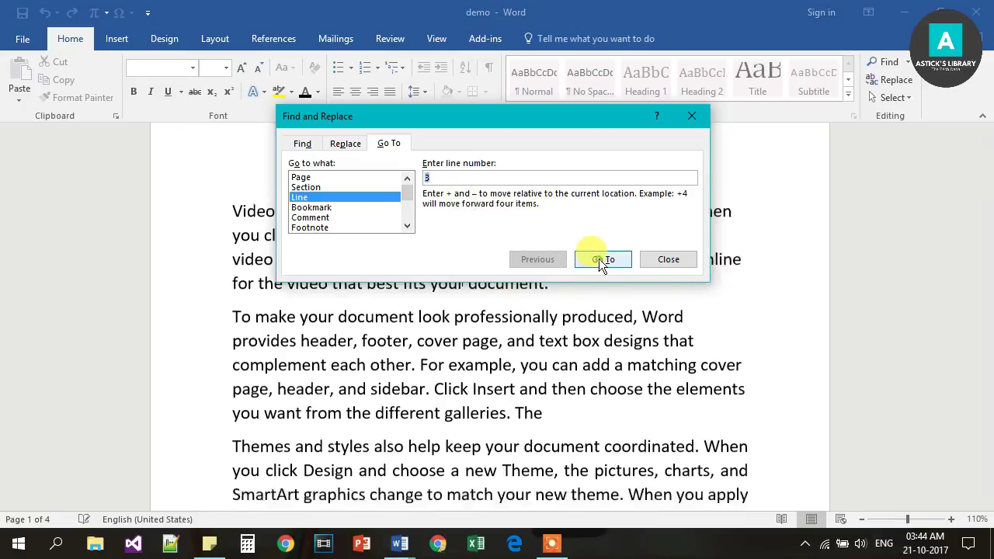
pyautogui.click(693, 116)
pyautogui.scroll(2, 989, 183)
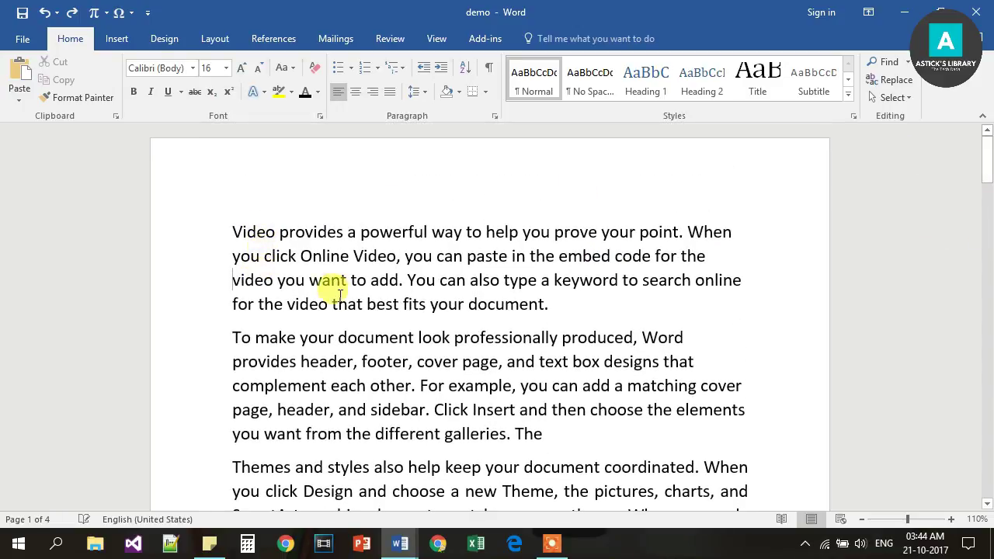
# Use Go To to jump to page 2 of the demo document and view its beginning
pyautogui.hotkey('ctrl', 'g')
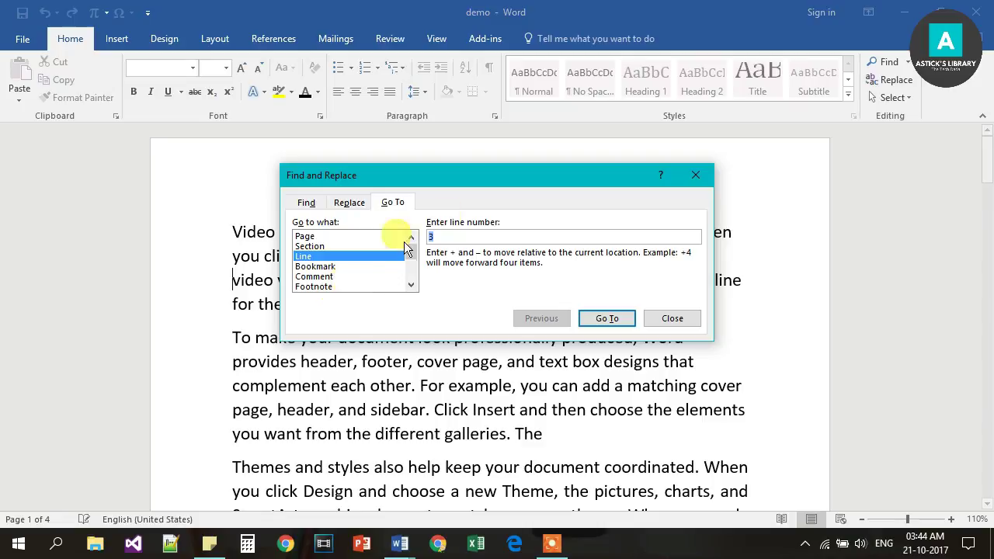
pyautogui.click(303, 237)
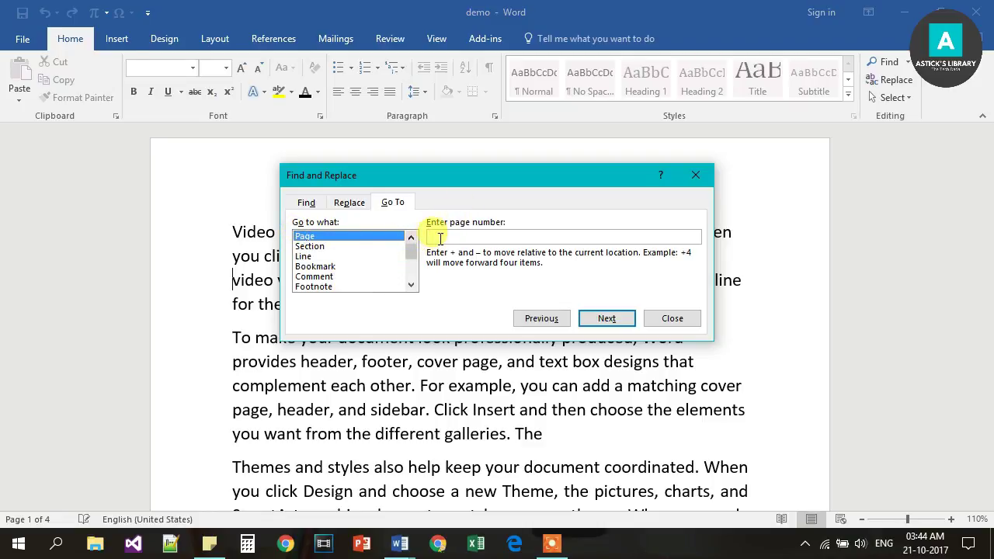
pyautogui.write('2')
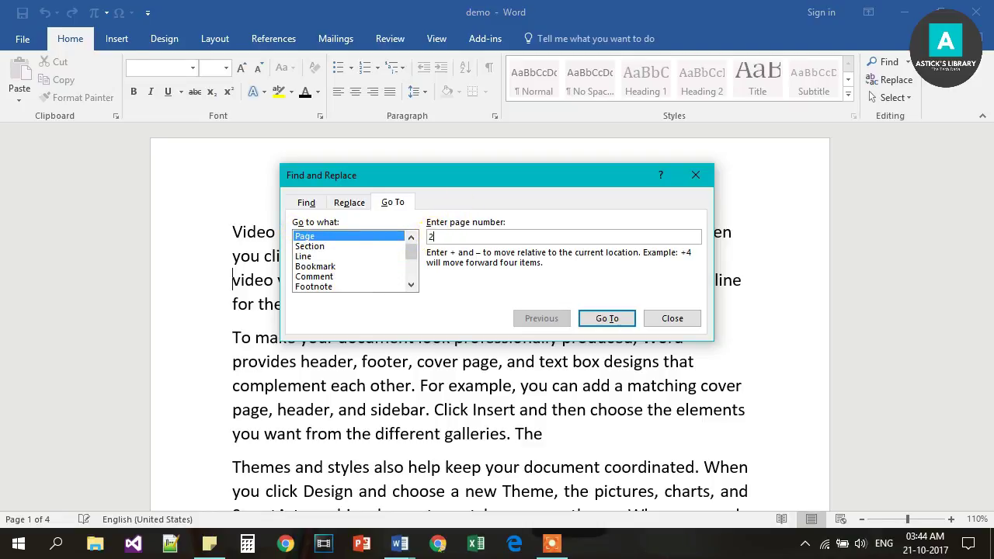
pyautogui.click(590, 324)
pyautogui.click(697, 176)
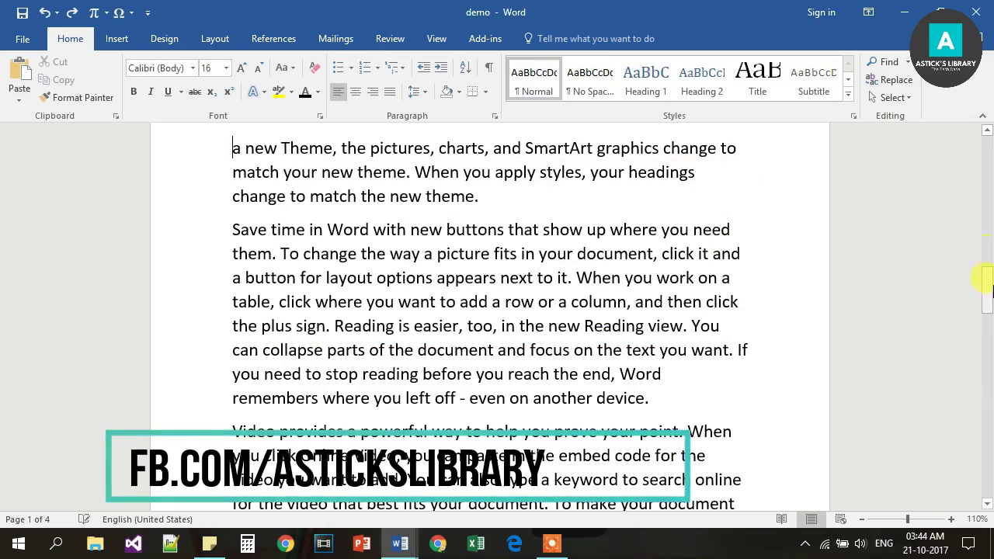
pyautogui.moveTo(986, 284)
pyautogui.mouseDown()
pyautogui.moveTo(988, 143)
pyautogui.moveTo(983, 284)
pyautogui.mouseUp()
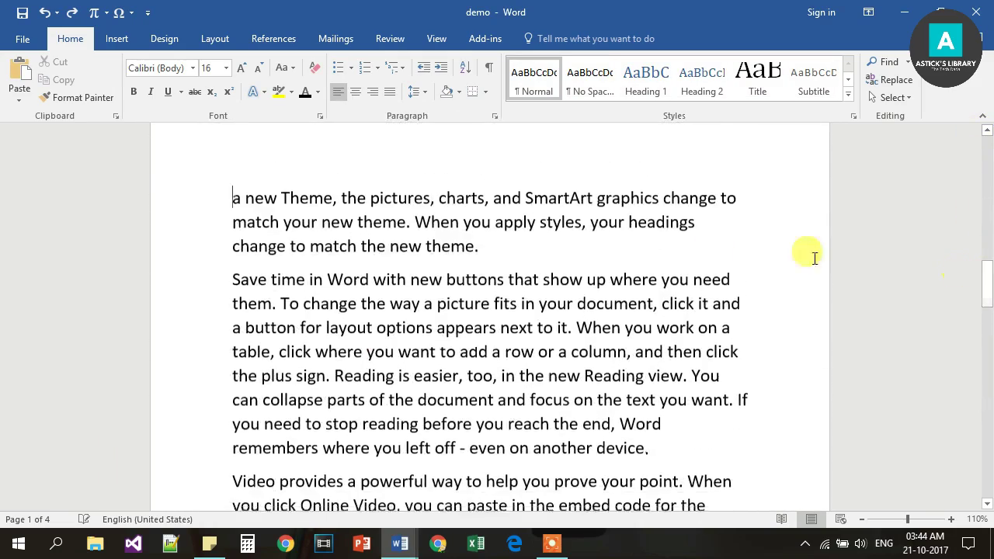
# Consult the "all shortcut" list again and set up a replacement of "online" with "offline" in the demo document
pyautogui.moveTo(400, 547)
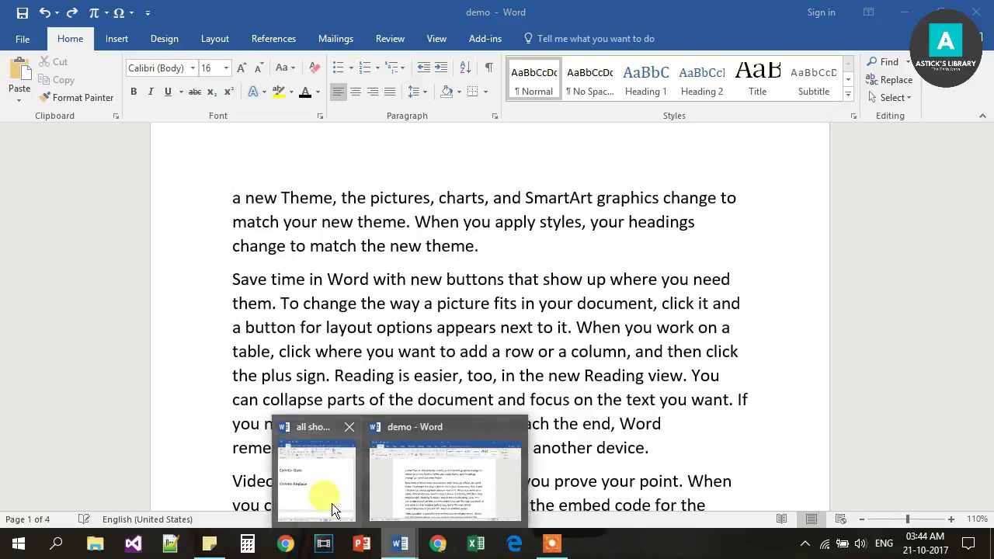
pyautogui.click(332, 504)
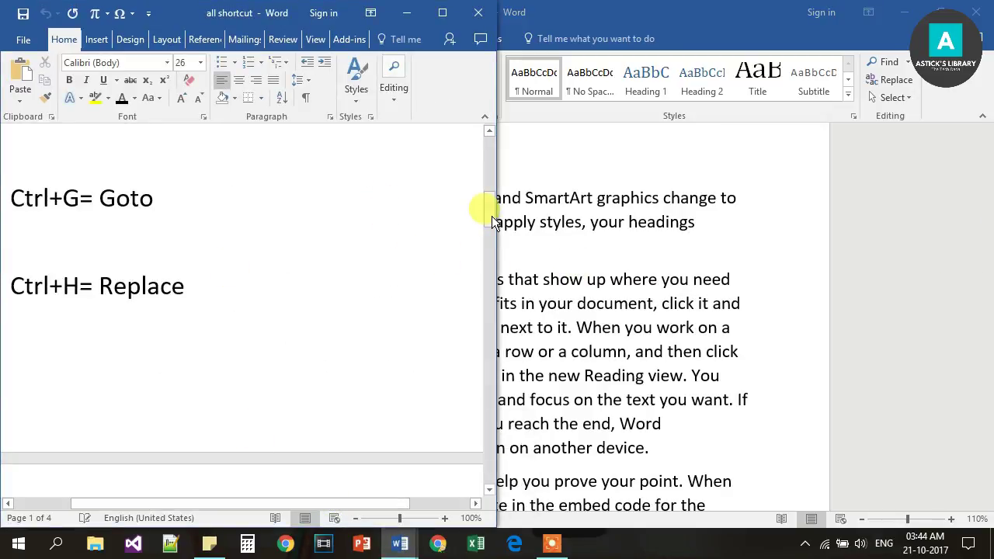
pyautogui.moveTo(492, 221); pyautogui.dragTo(492, 225)
pyautogui.click(594, 233)
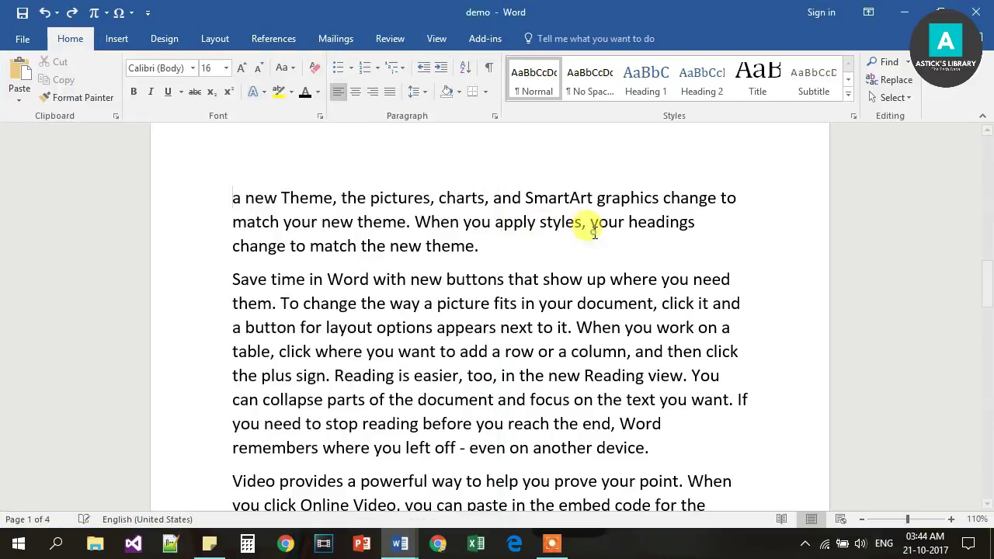
pyautogui.hotkey('ctrl', 'h')
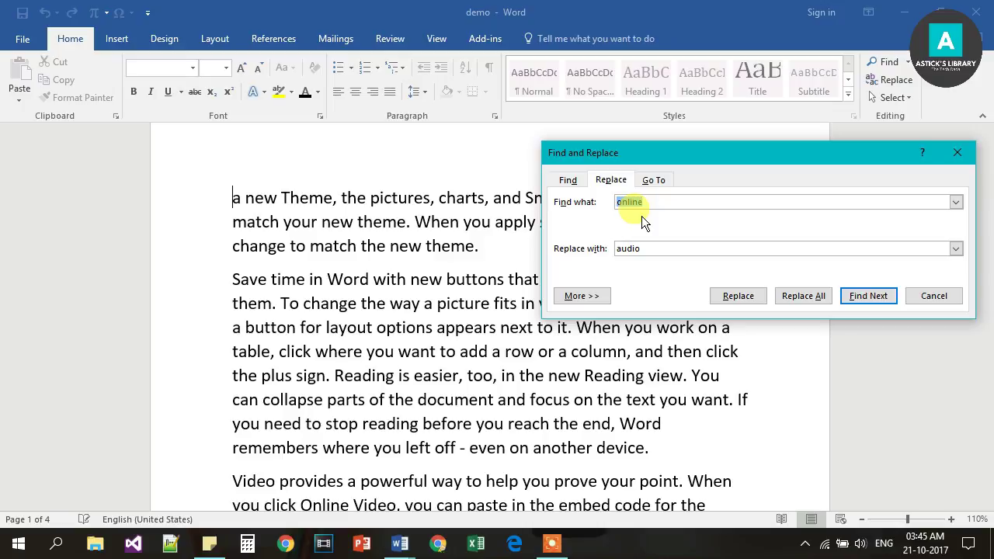
pyautogui.moveTo(642, 249); pyautogui.dragTo(598, 258)
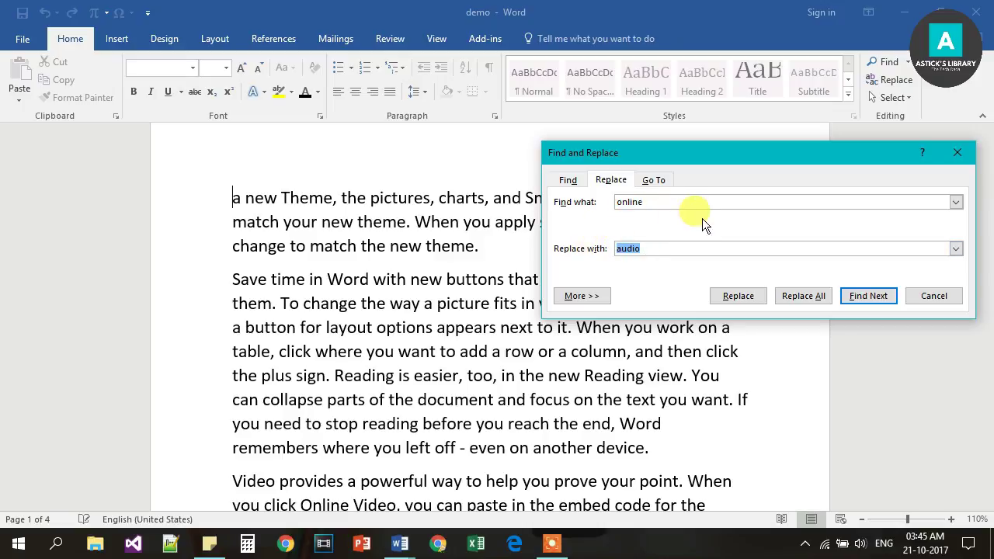
pyautogui.moveTo(799, 145); pyautogui.dragTo(734, 191)
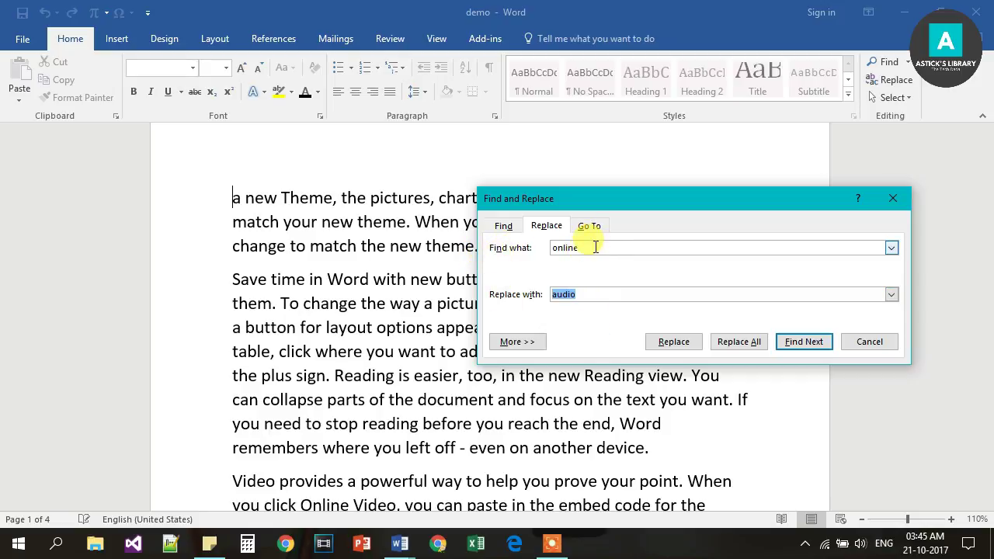
pyautogui.doubleClick(586, 296)
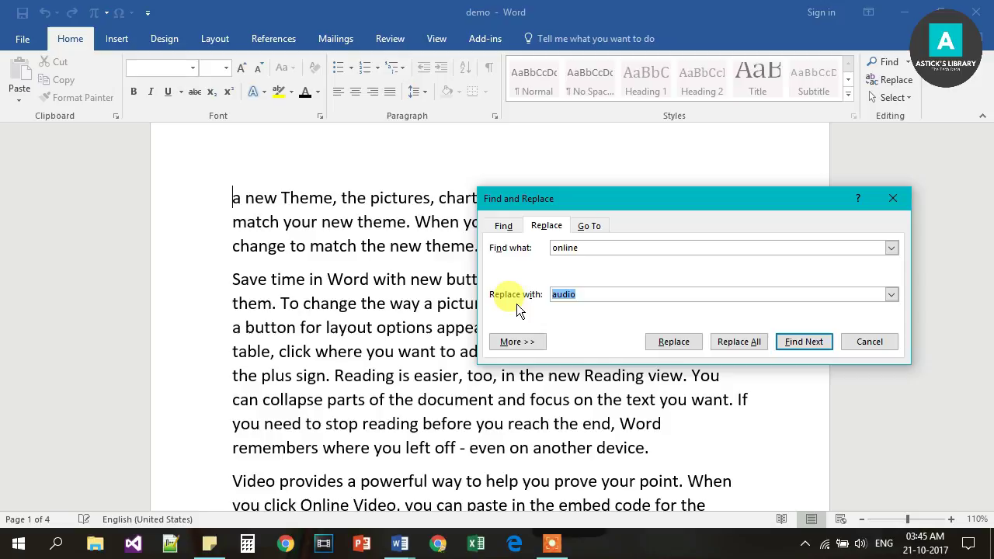
pyautogui.write('offline')
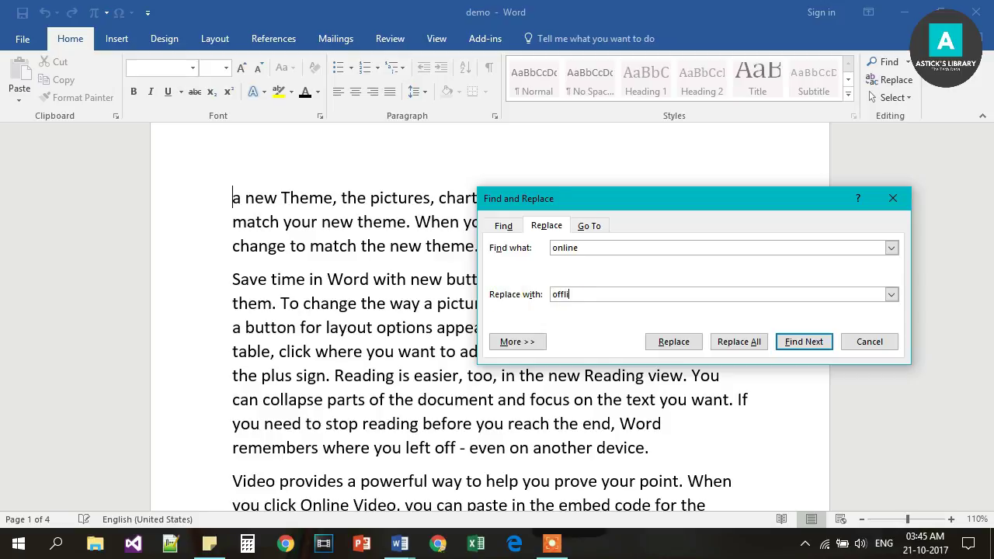
# Find the next "online" in the demo document and replace two successive occurrences with "offline" one at a time
pyautogui.click(812, 342)
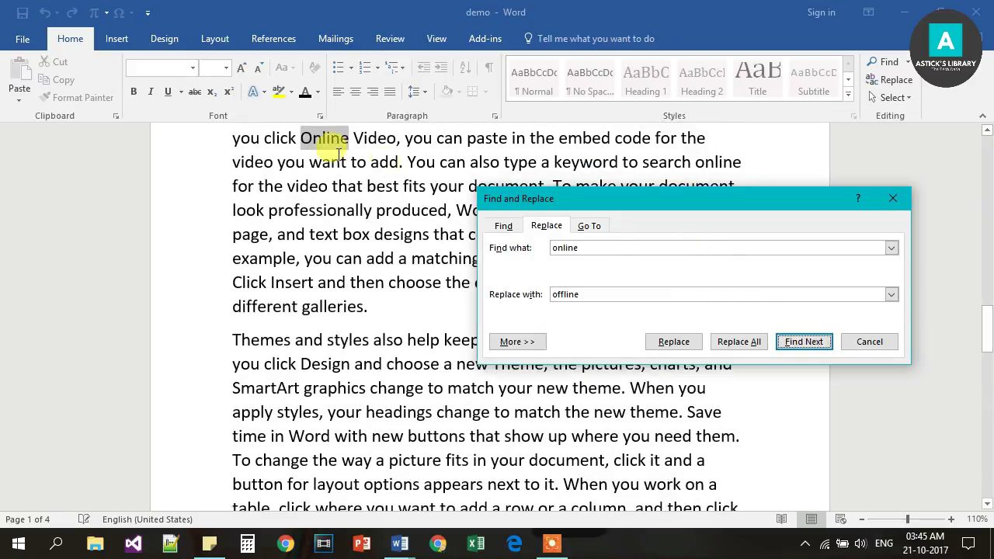
pyautogui.click(674, 342)
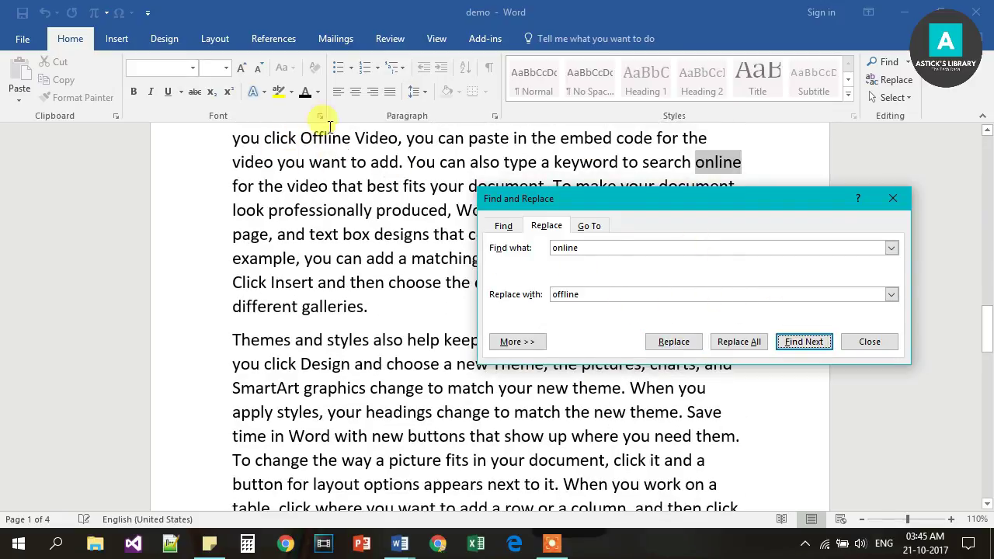
pyautogui.moveTo(638, 207); pyautogui.dragTo(521, 282)
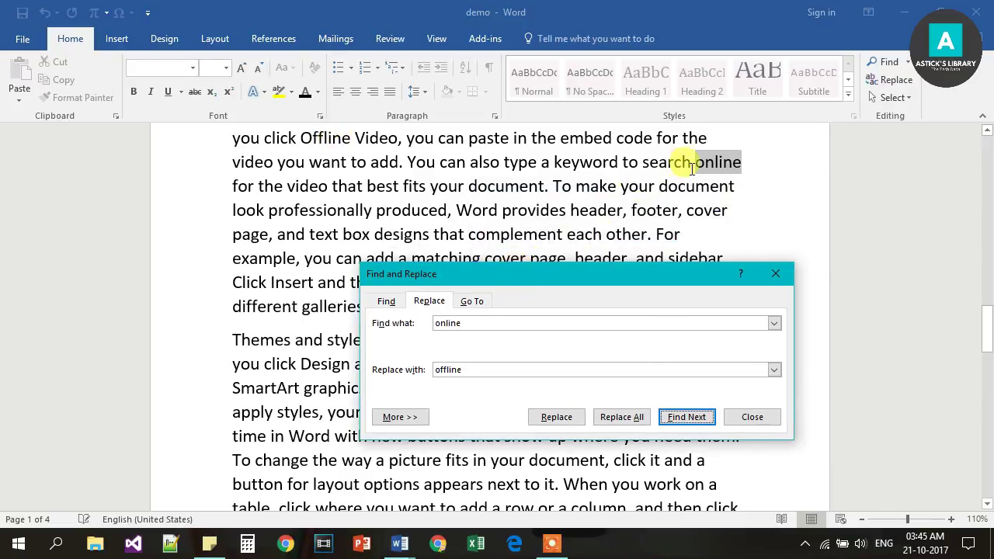
pyautogui.click(557, 417)
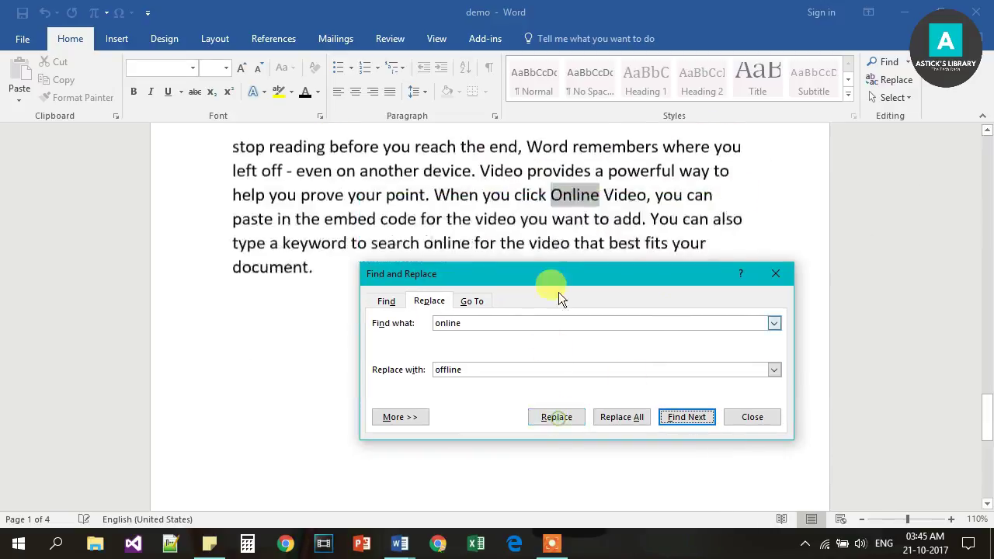
# Replace all remaining occurrences of "online" with "offline" and check the demo document's first paragraph
pyautogui.click(622, 419)
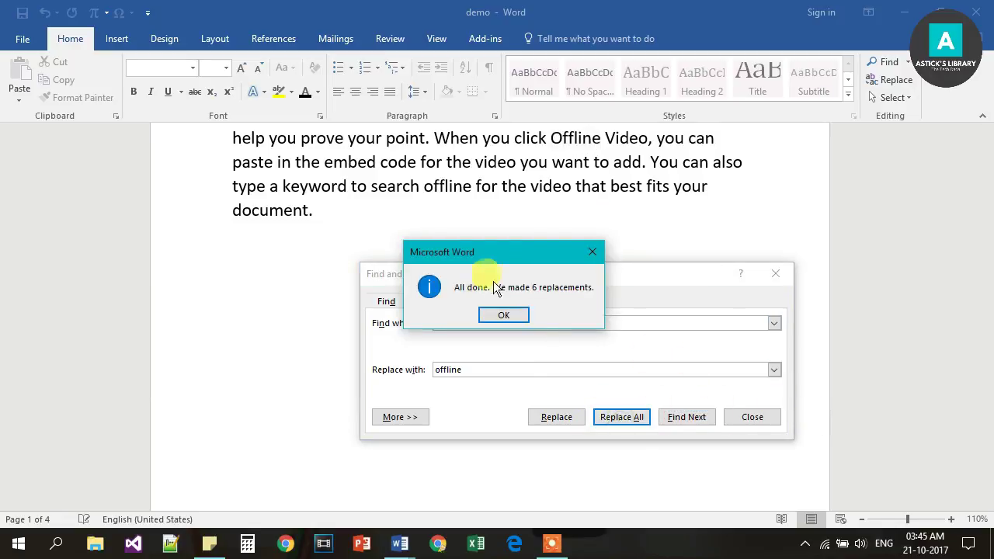
pyautogui.click(502, 315)
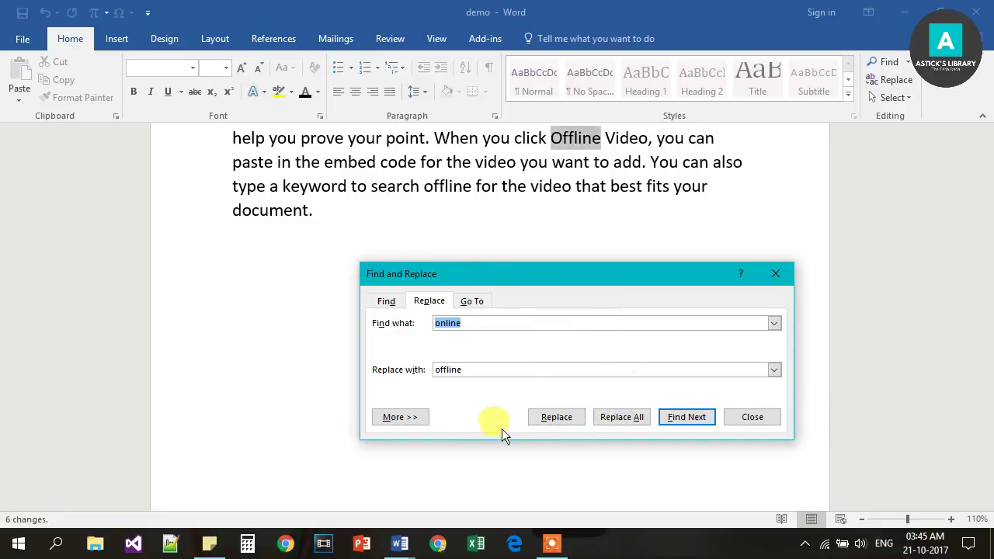
pyautogui.click(776, 276)
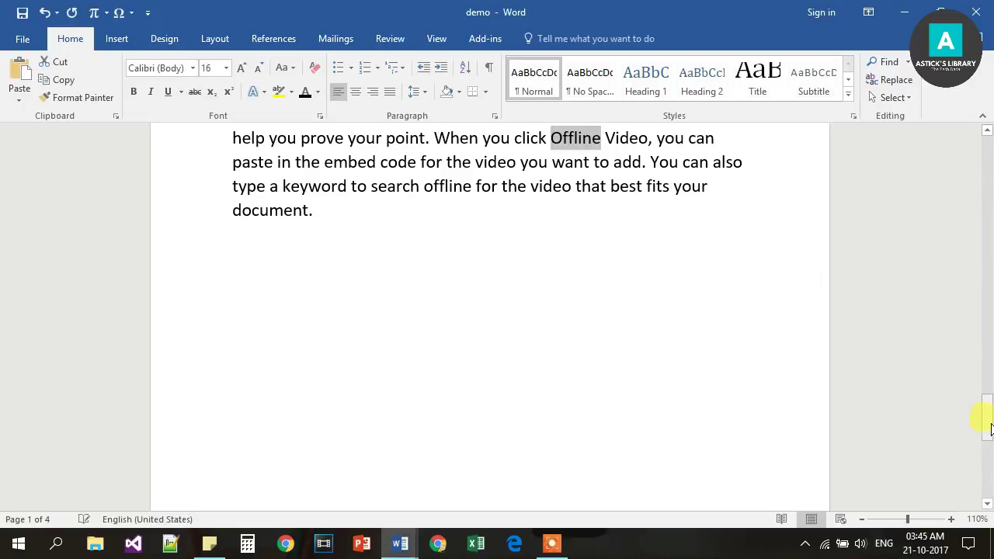
pyautogui.moveTo(990, 427); pyautogui.dragTo(971, 151)
pyautogui.click(711, 281)
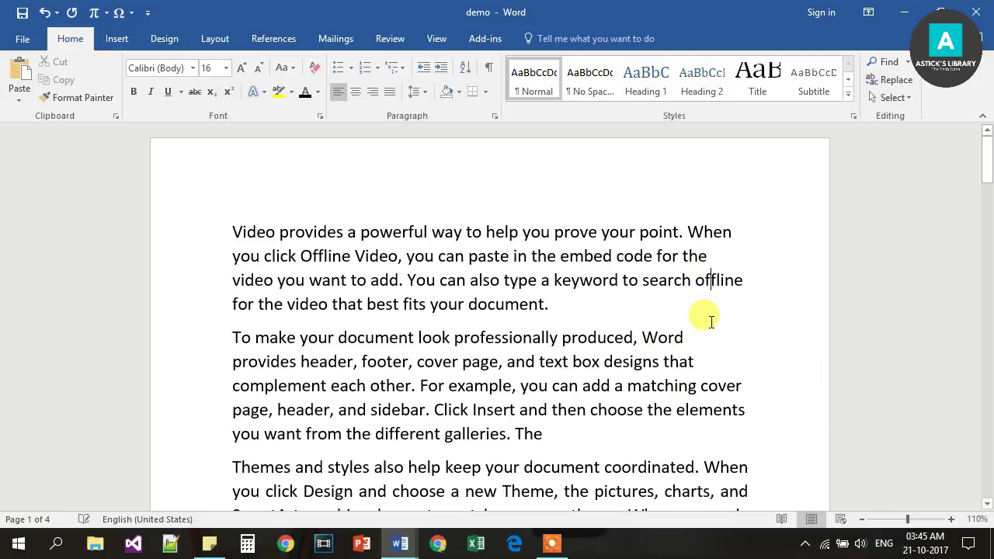
# Undo the latest replacements of "online" with "offline" and check the demo document's first paragraph
pyautogui.hotkey('shift', 'F4')
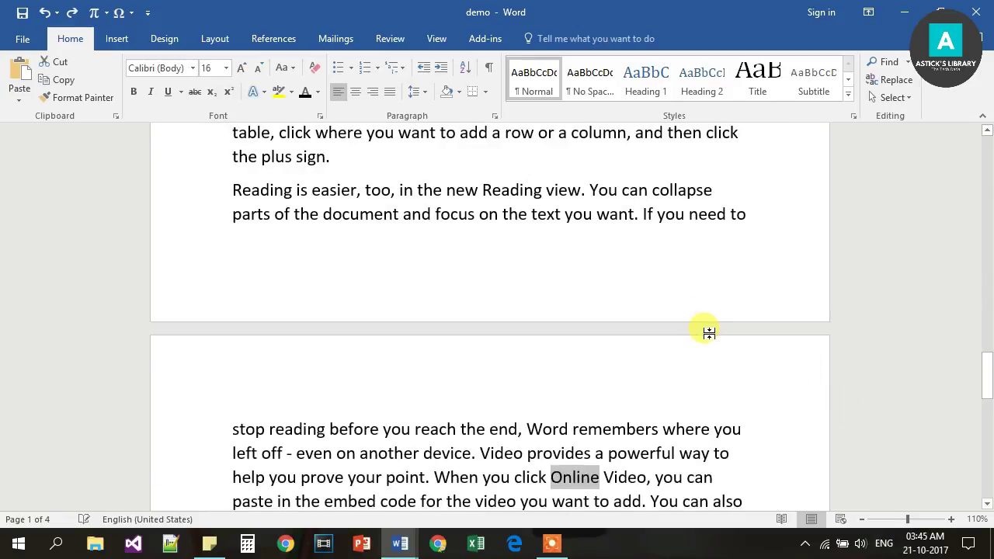
pyautogui.scroll(5, 706, 334)
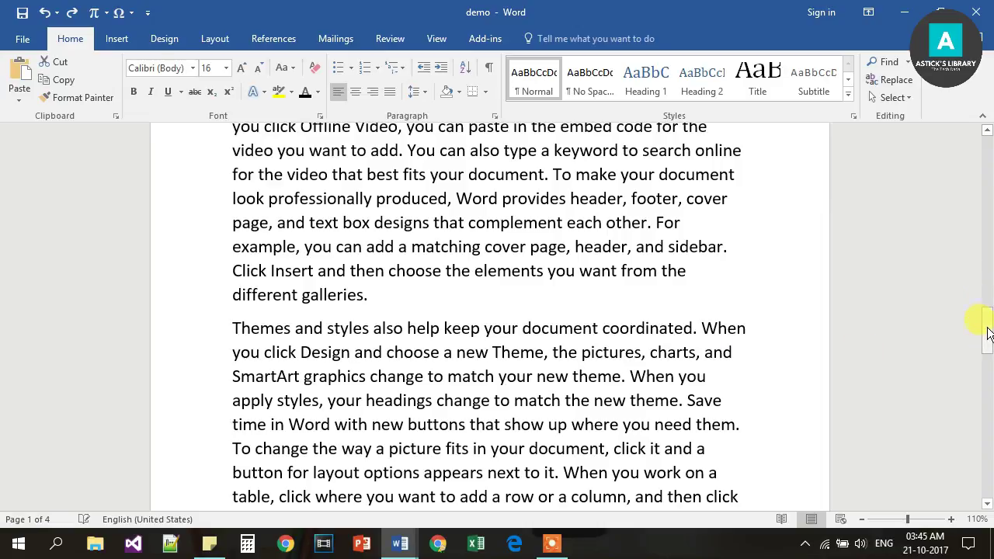
pyautogui.moveTo(989, 332); pyautogui.dragTo(984, 133)
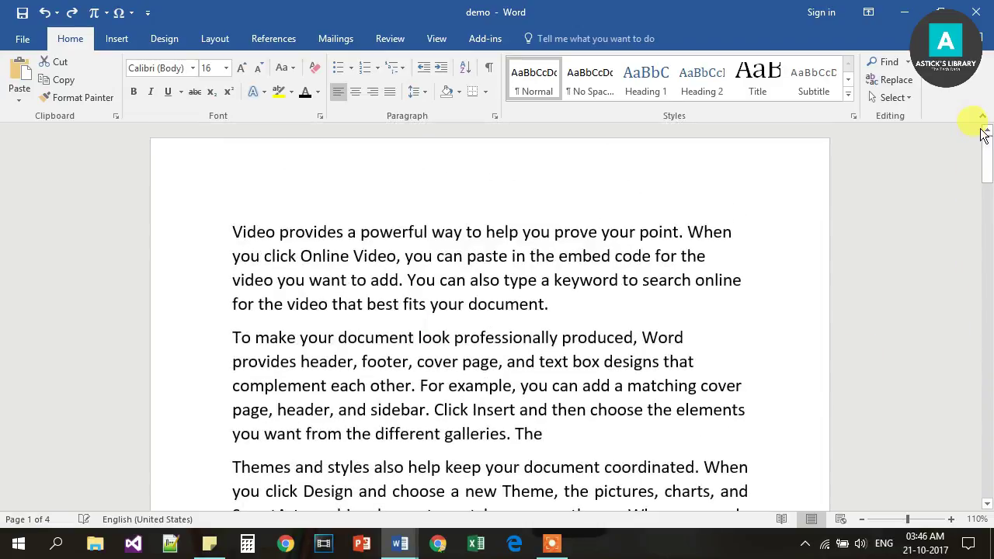
pyautogui.click(704, 285)
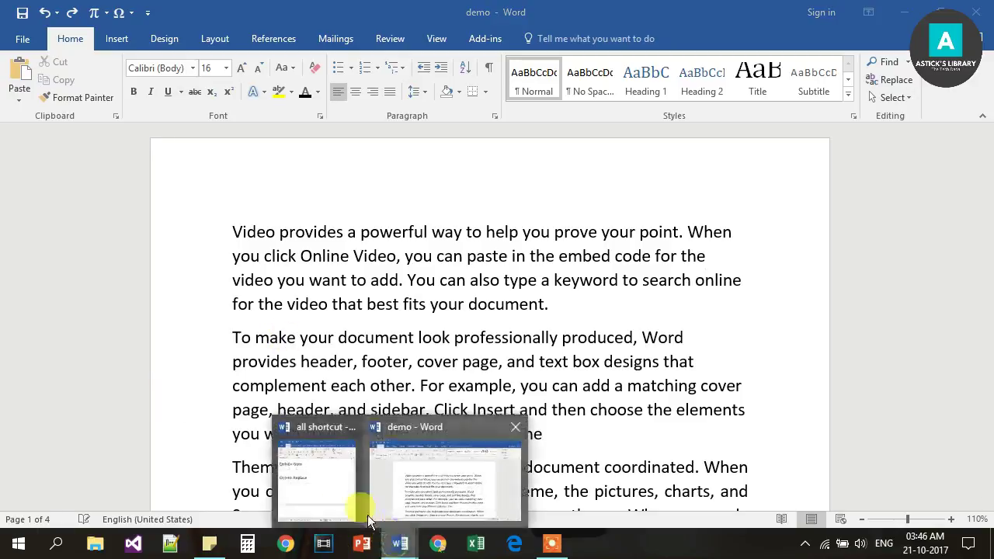
# Consult the "all shortcut" list for the next shortcuts and italicize the first sentence of the demo document
pyautogui.click(362, 509)
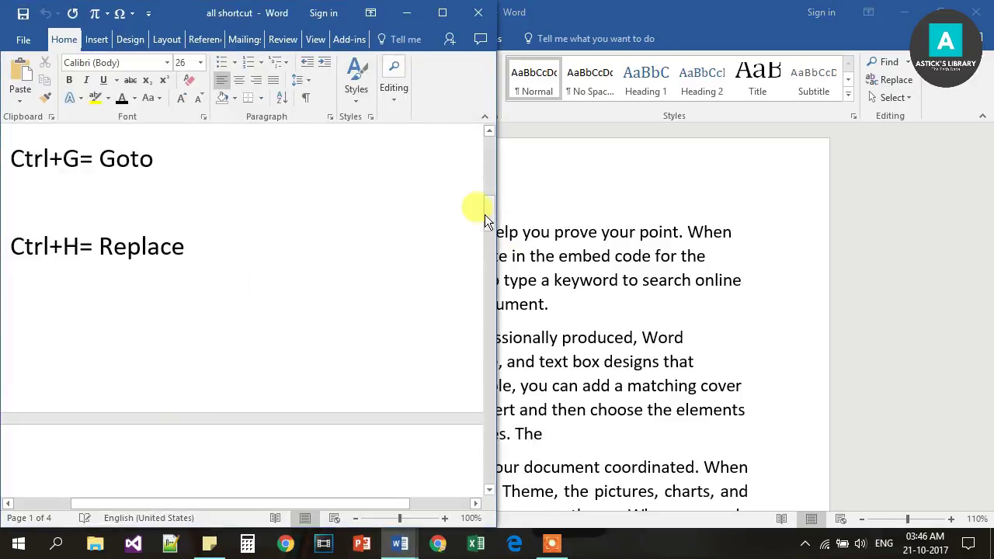
pyautogui.moveTo(485, 214); pyautogui.dragTo(486, 258)
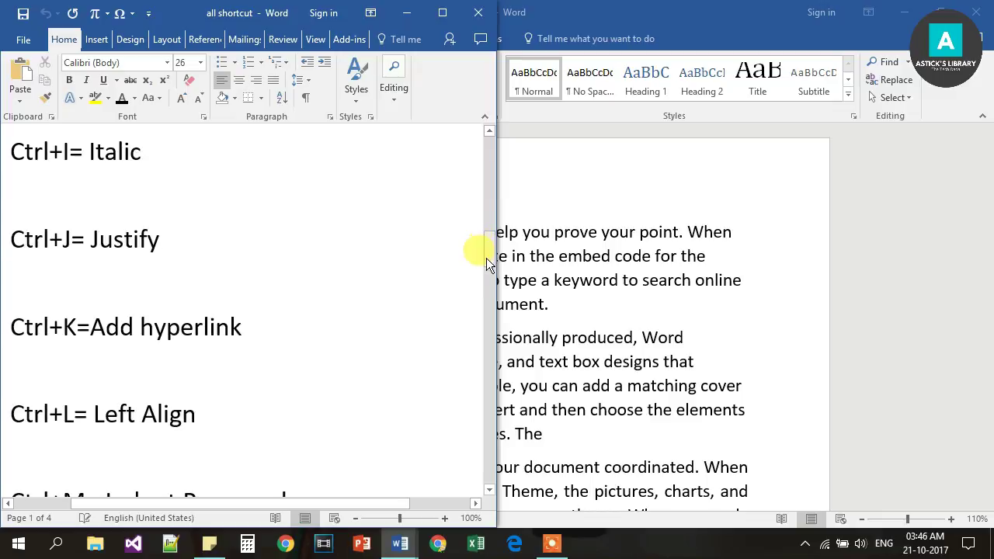
pyautogui.click(535, 232)
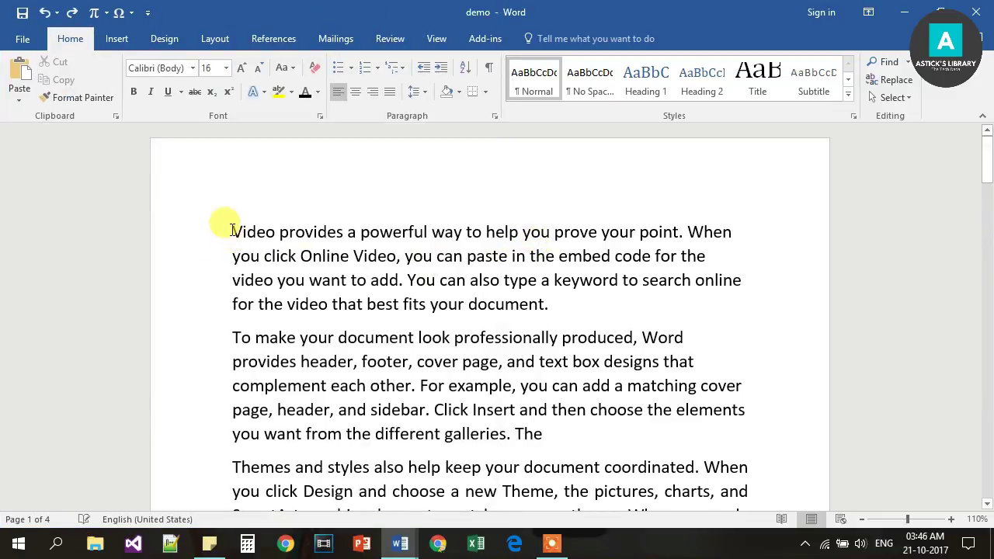
pyautogui.moveTo(232, 230); pyautogui.dragTo(670, 237)
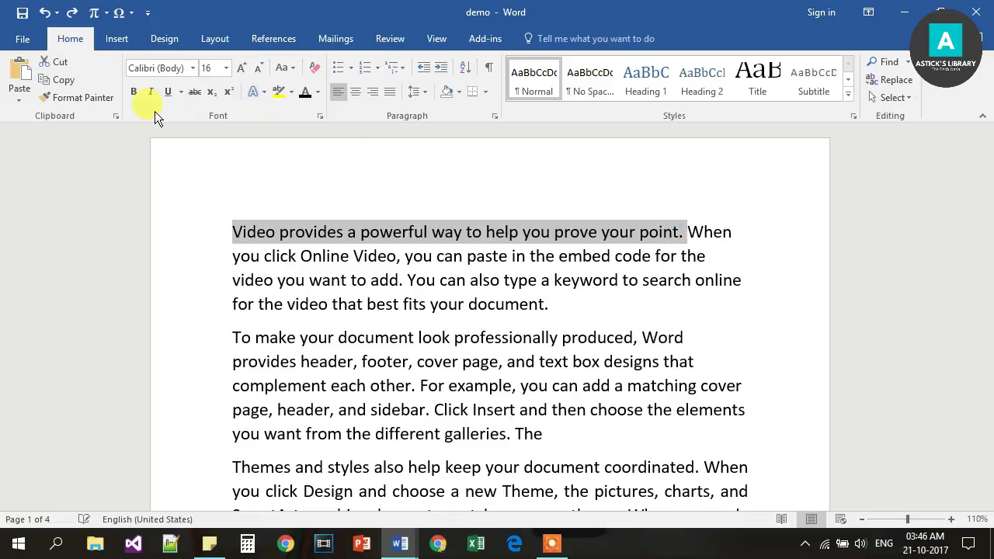
pyautogui.hotkey('ctrl', 'i')
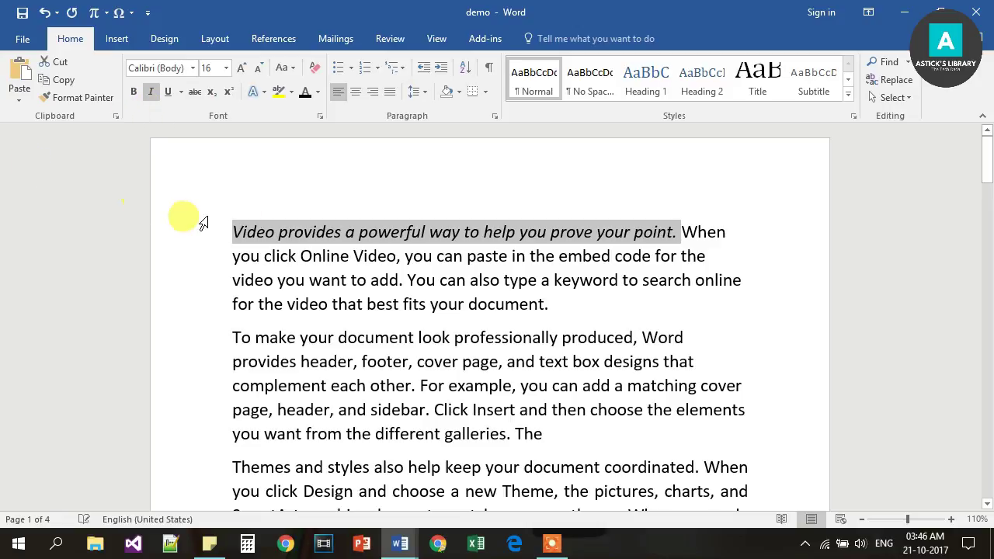
# Remove the italic formatting from the first sentence of the demo document
pyautogui.click(553, 305)
pyautogui.moveTo(231, 225); pyautogui.dragTo(670, 221)
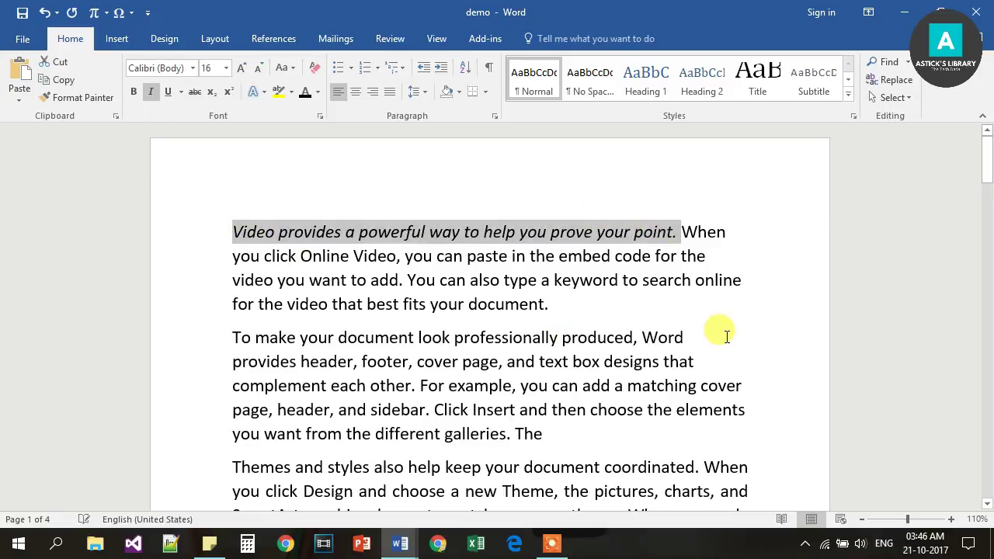
pyautogui.hotkey('ctrl', 'i')
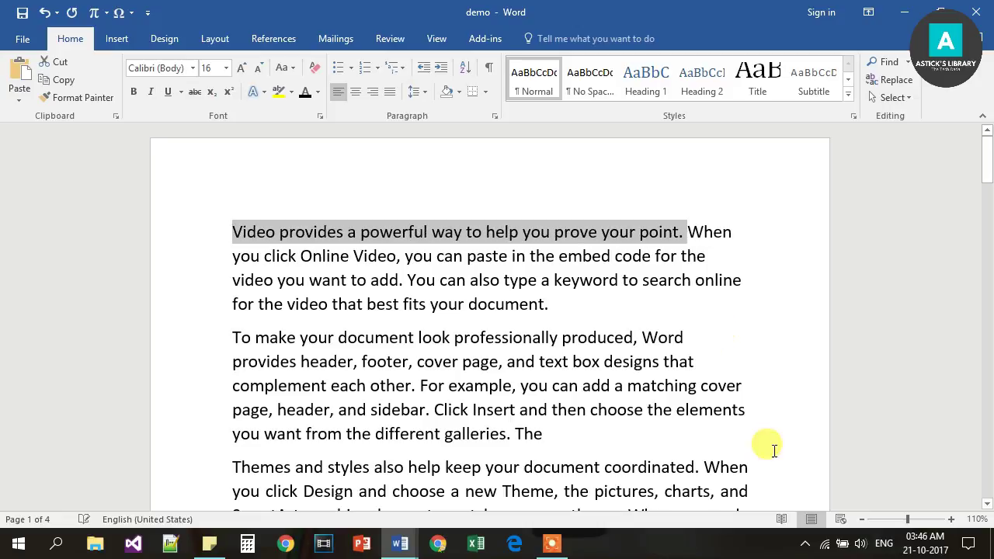
pyautogui.click(744, 321)
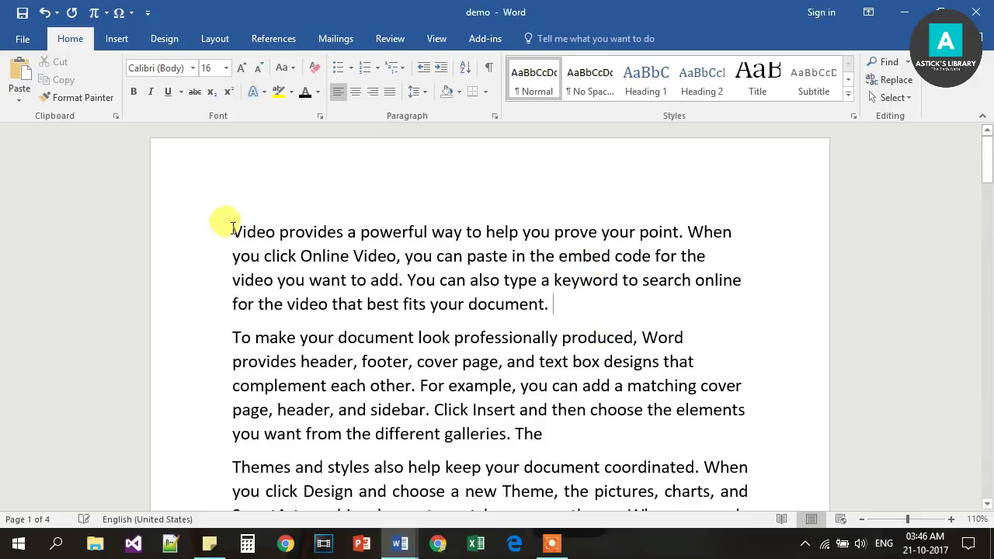
# Justify the first and second paragraphs of the demo document
pyautogui.moveTo(234, 226); pyautogui.dragTo(564, 306)
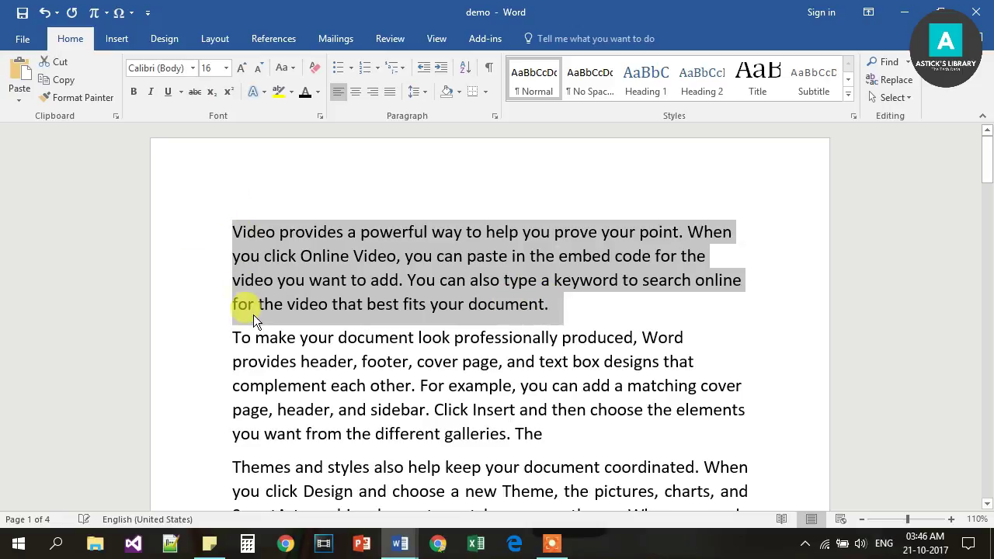
pyautogui.click(758, 306)
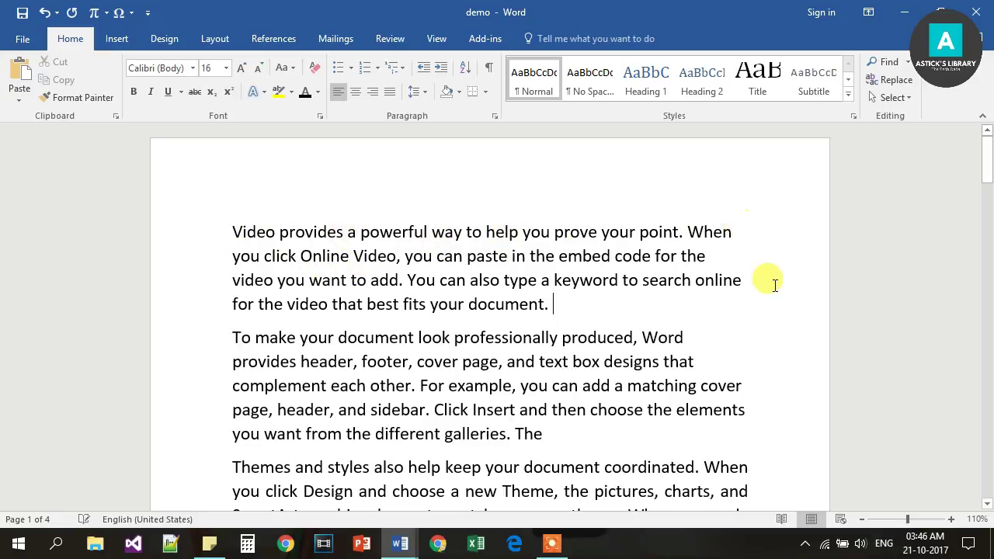
pyautogui.moveTo(229, 230); pyautogui.dragTo(559, 306)
pyautogui.click(455, 230)
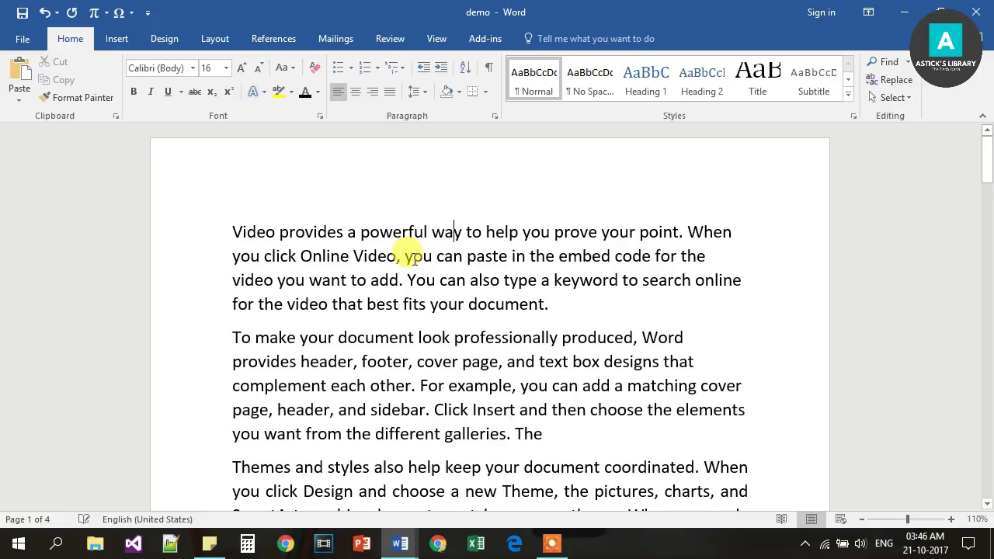
pyautogui.hotkey('ctrl', 'j')
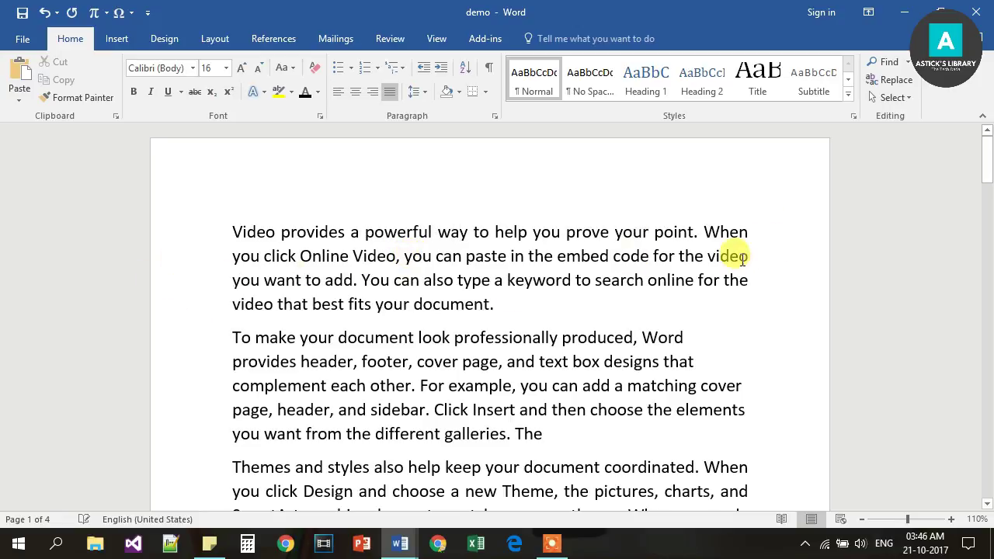
pyautogui.click(449, 365)
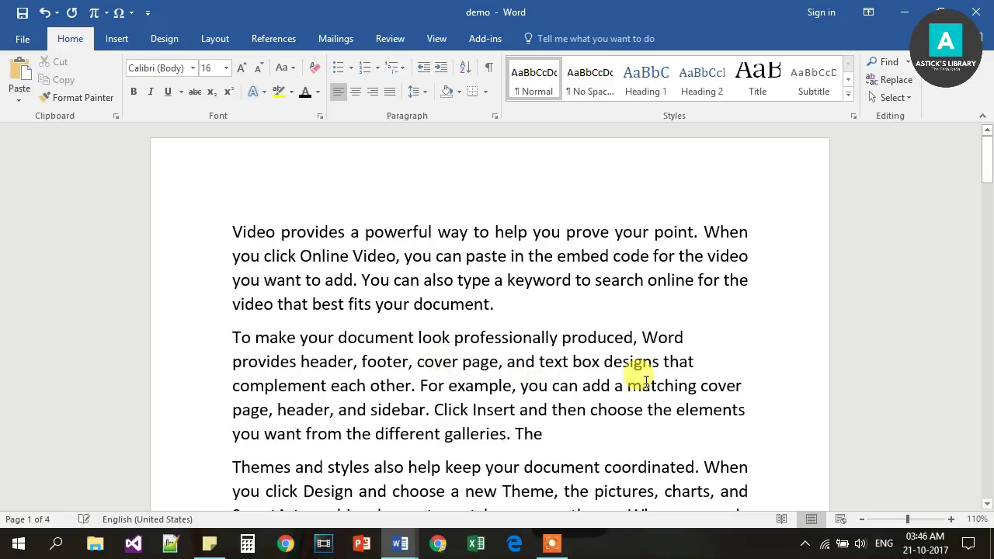
pyautogui.hotkey('ctrl', 'j')
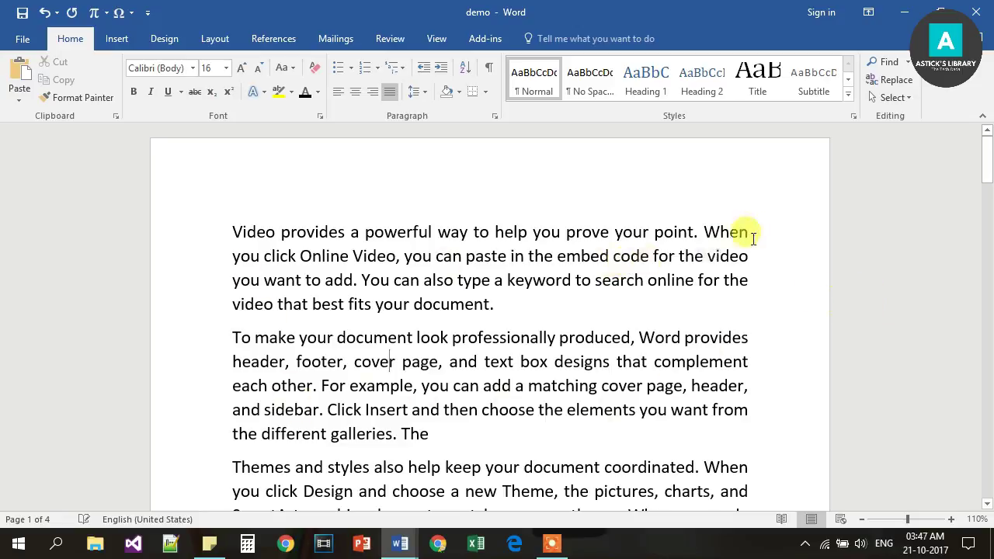
# Consult the "all shortcut" list and hyperlink the word "document" in the demo document's third paragraph to the file "demo 2.docx"
pyautogui.click(320, 480)
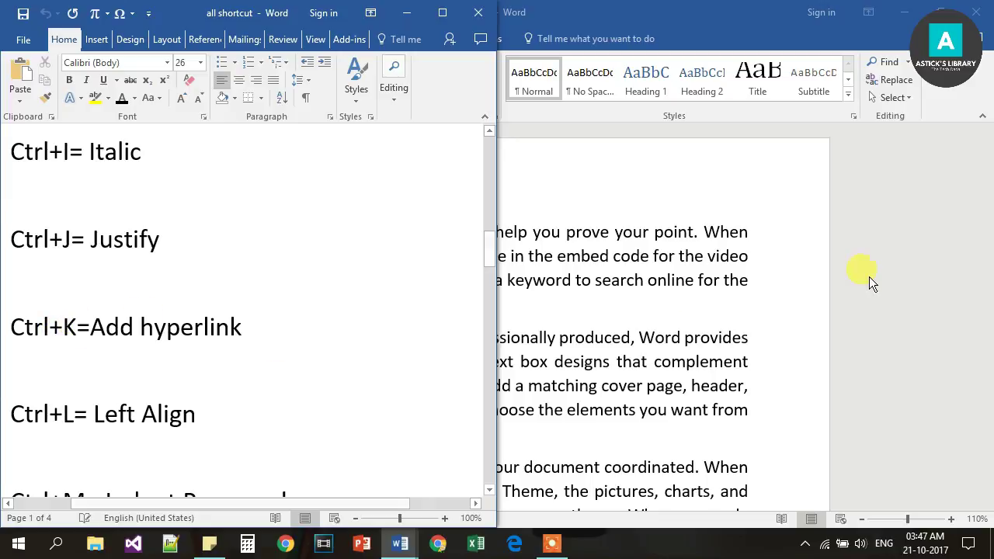
pyautogui.click(738, 295)
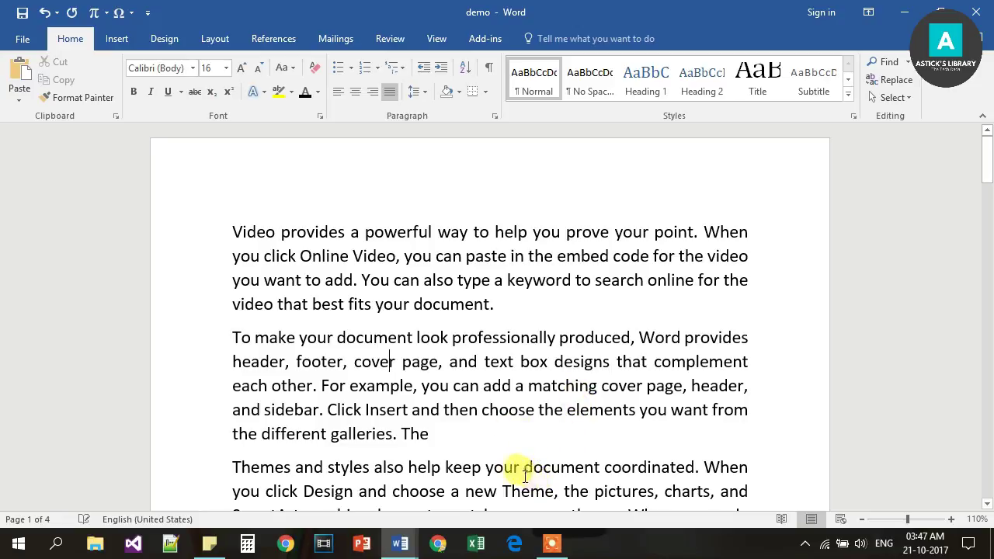
pyautogui.moveTo(525, 466); pyautogui.dragTo(570, 472)
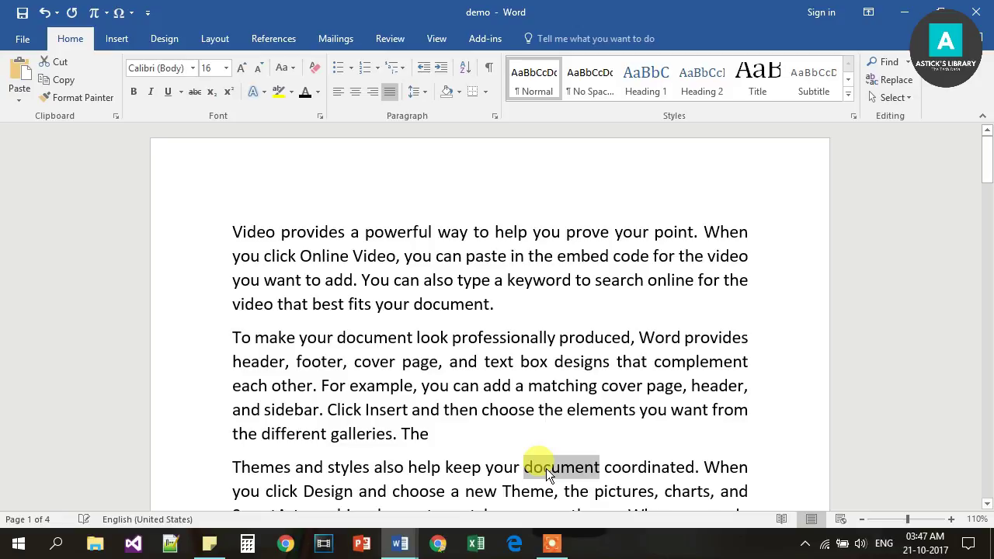
pyautogui.hotkey('ctrl', 'k')
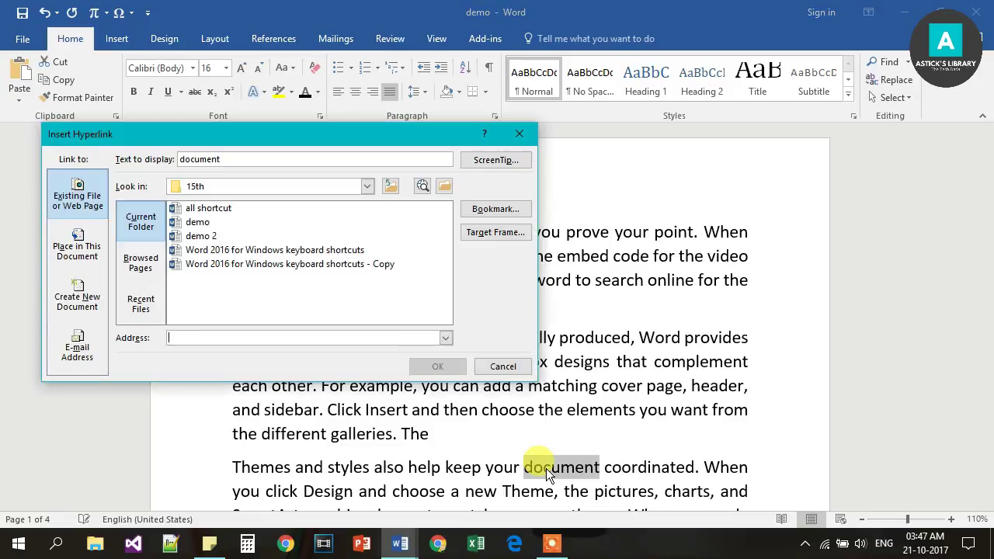
pyautogui.click(204, 236)
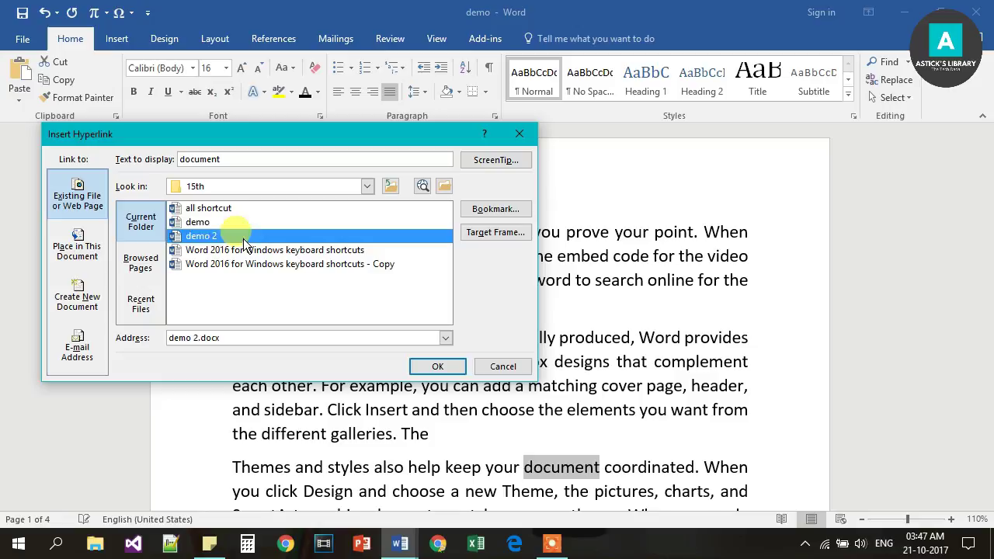
pyautogui.click(423, 373)
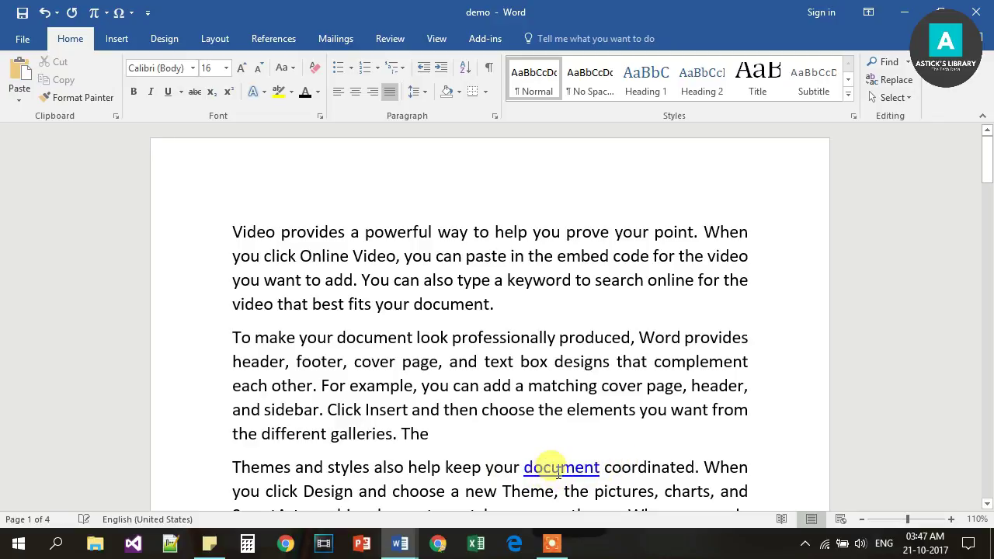
# Follow the "document" hyperlink to check its target file, and close the opened "demo 2" document
pyautogui.moveTo(560, 474)
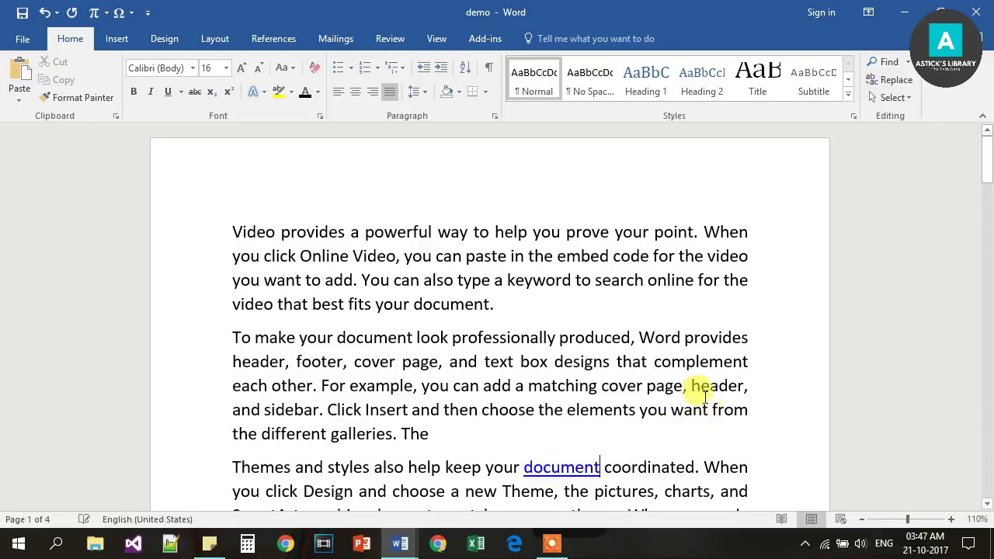
pyautogui.keyDown('ctrl'); pyautogui.click(556, 470); pyautogui.keyUp('ctrl')
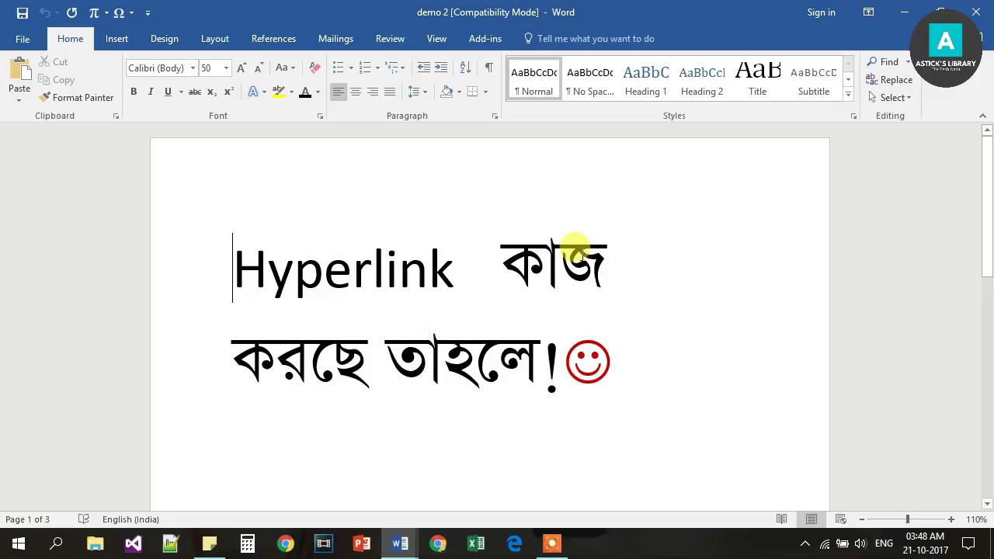
pyautogui.click(976, 12)
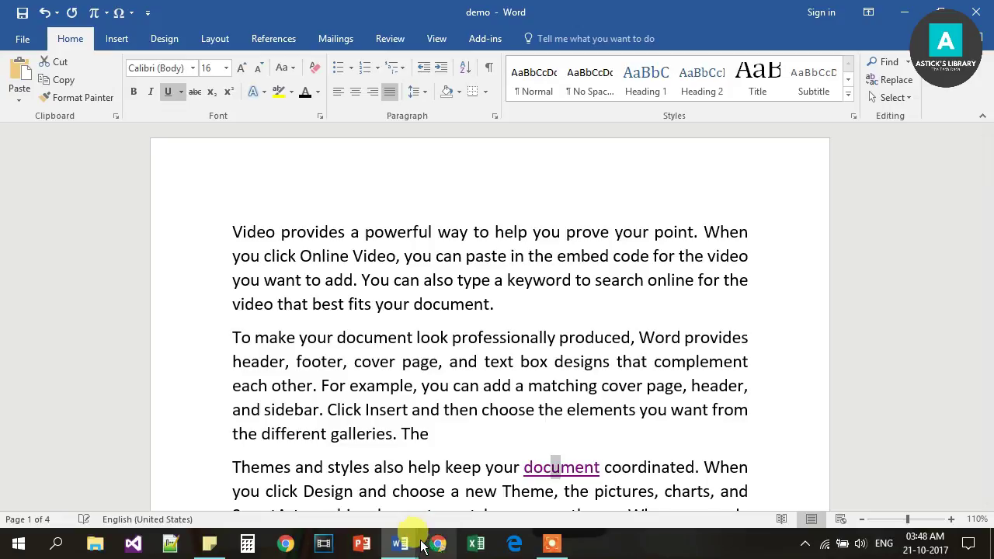
# Remove the hyperlink from the word "document" in the third paragraph
pyautogui.moveTo(401, 544)
pyautogui.moveTo(321, 486)
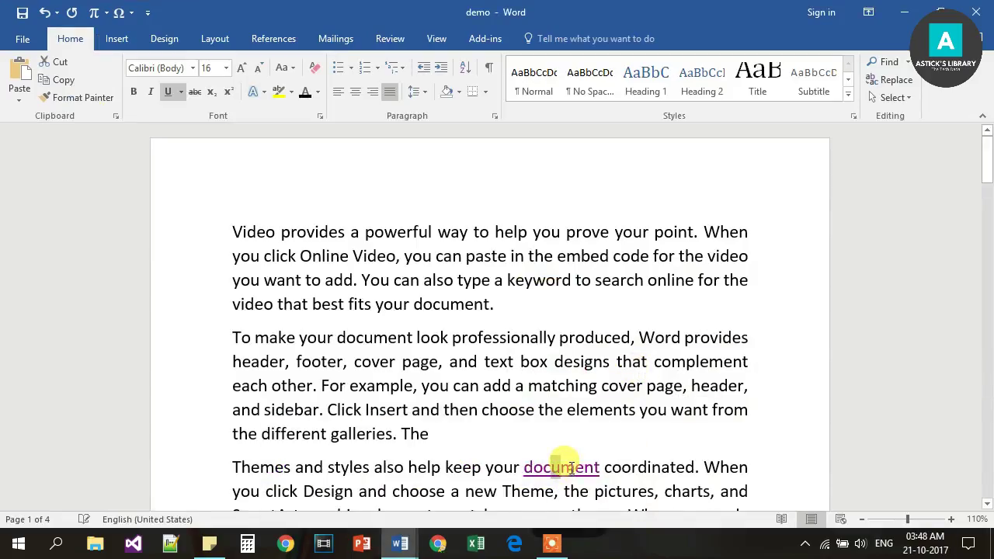
pyautogui.rightClick(572, 467)
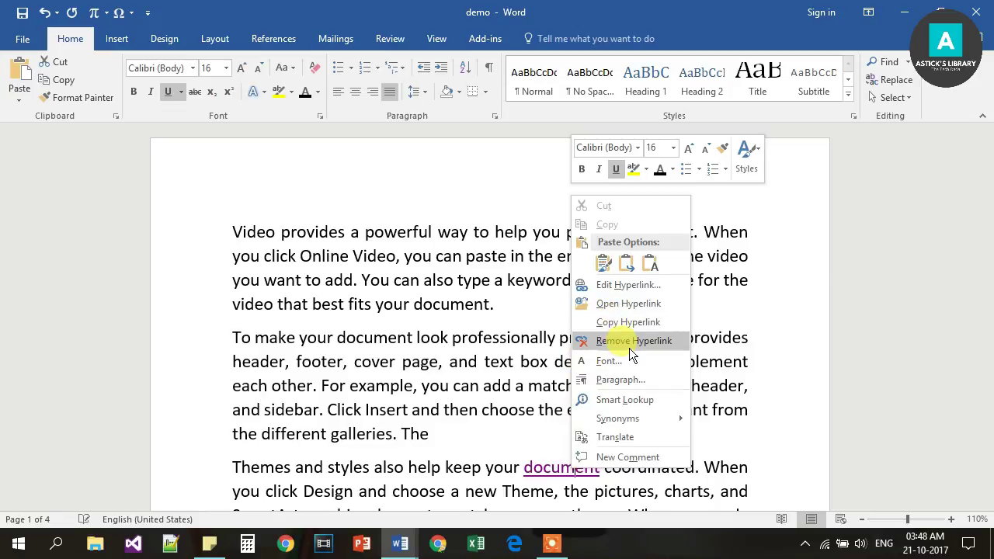
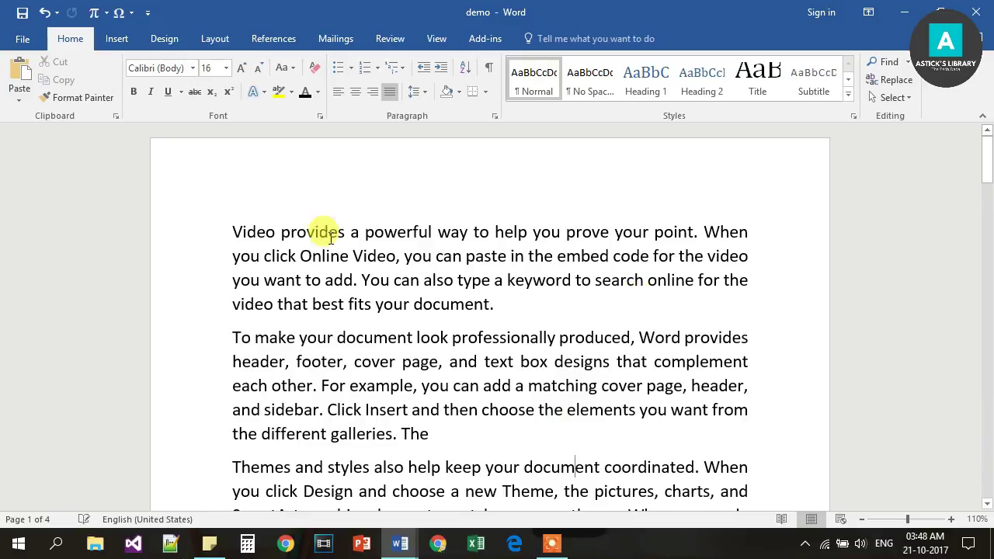
# Left-align the first paragraph of the demo document
pyautogui.moveTo(233, 233); pyautogui.dragTo(751, 256)
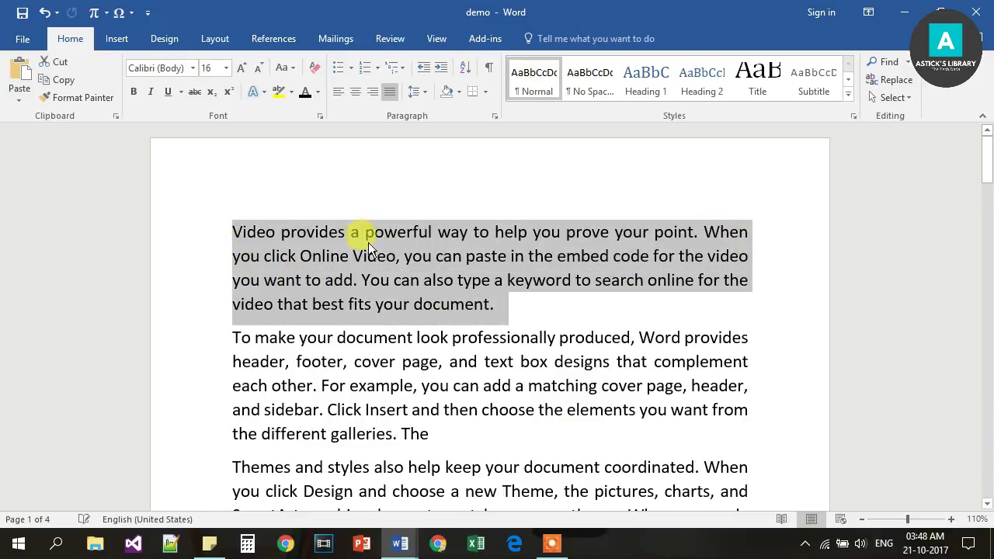
pyautogui.hotkey('ctrl', 'l')
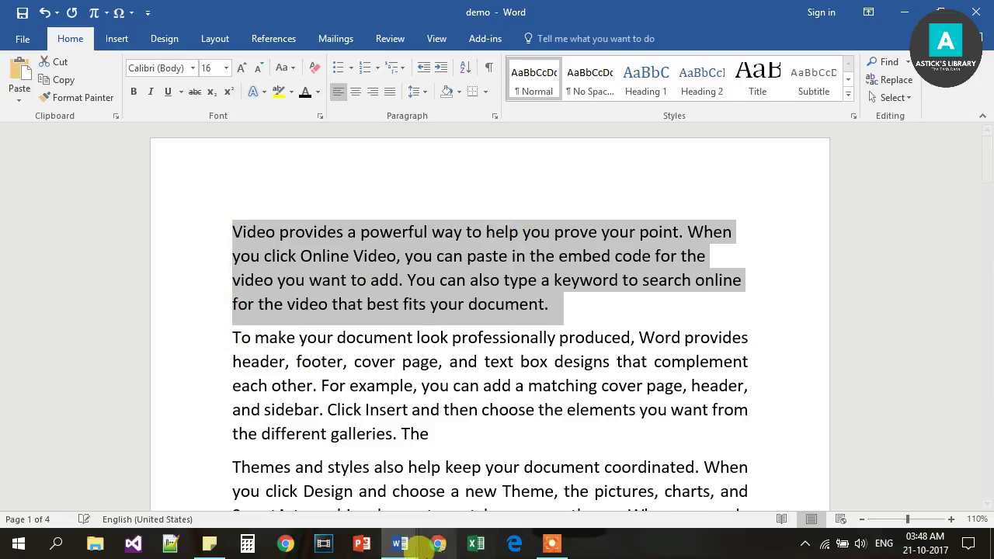
# Consult the "all shortcut" list and indent the demo document's first paragraph by two levels
pyautogui.click(400, 544)
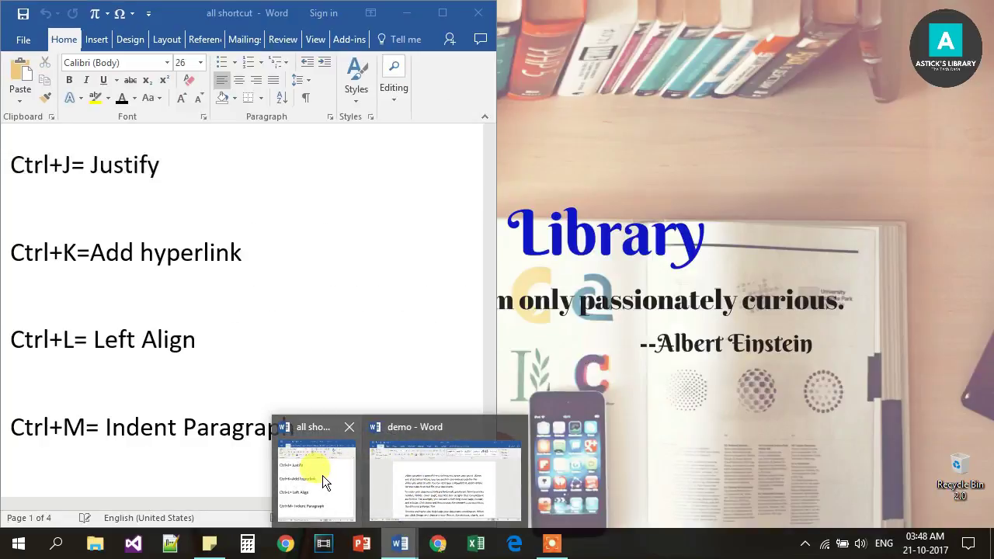
pyautogui.click(322, 475)
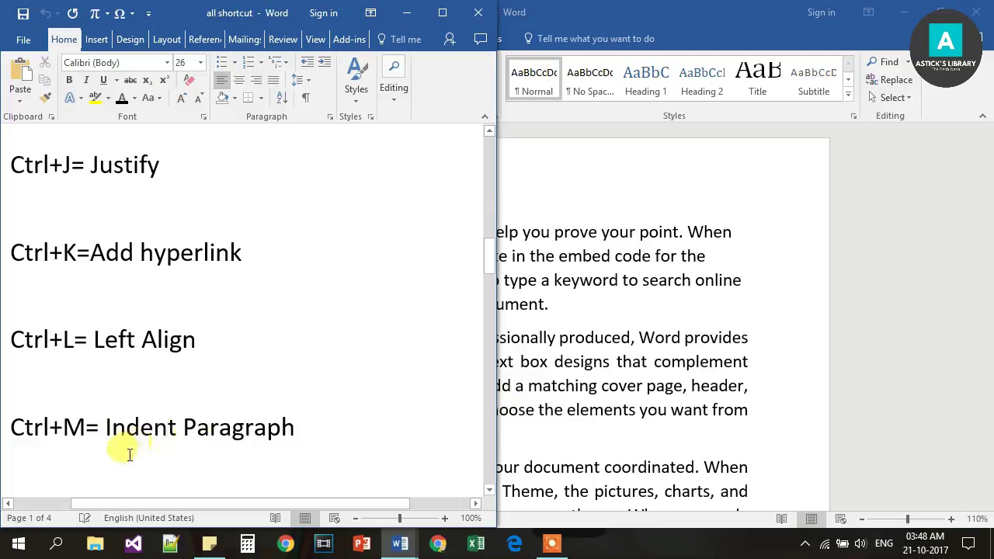
pyautogui.click(552, 329)
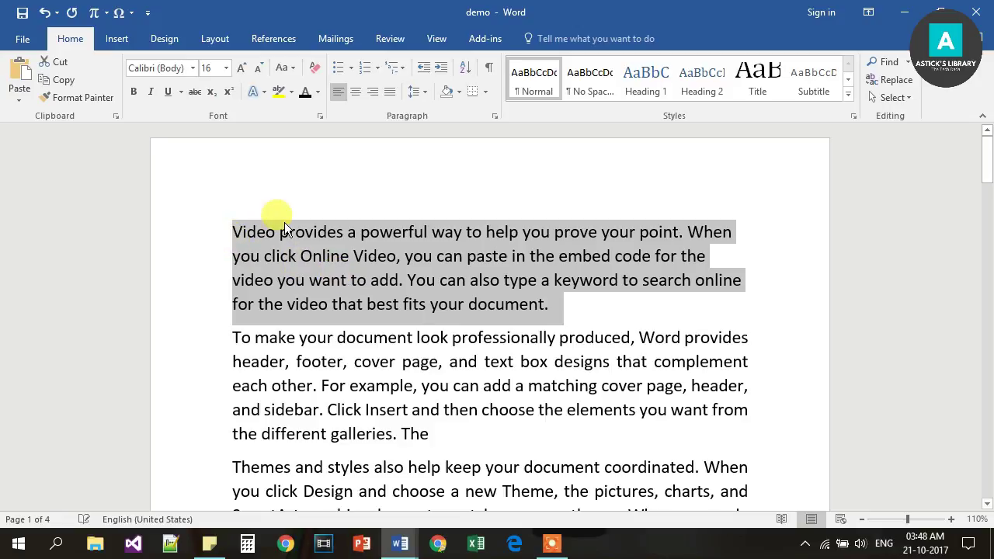
pyautogui.hotkey('ctrl', 'm')
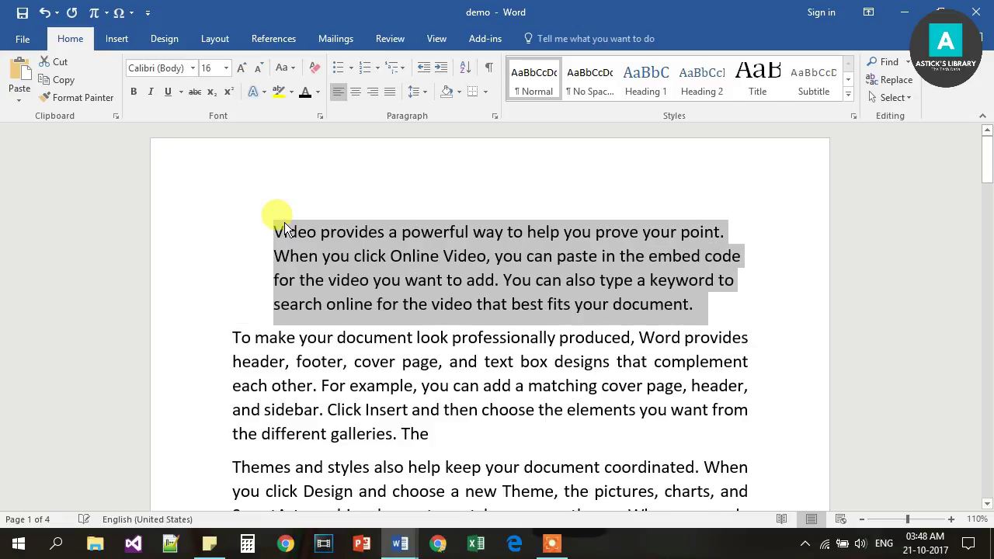
pyautogui.hotkey('ctrl', 'm')
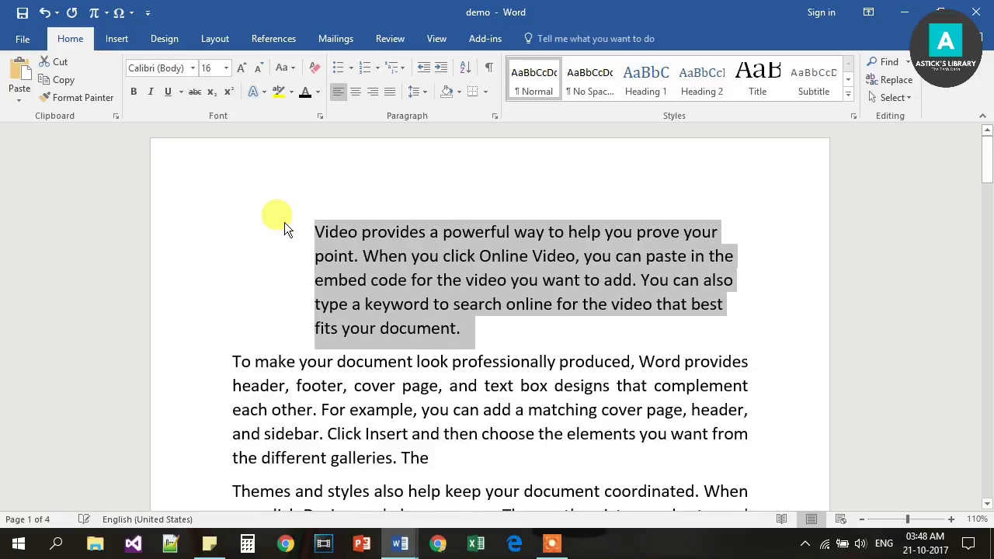
pyautogui.click(526, 352)
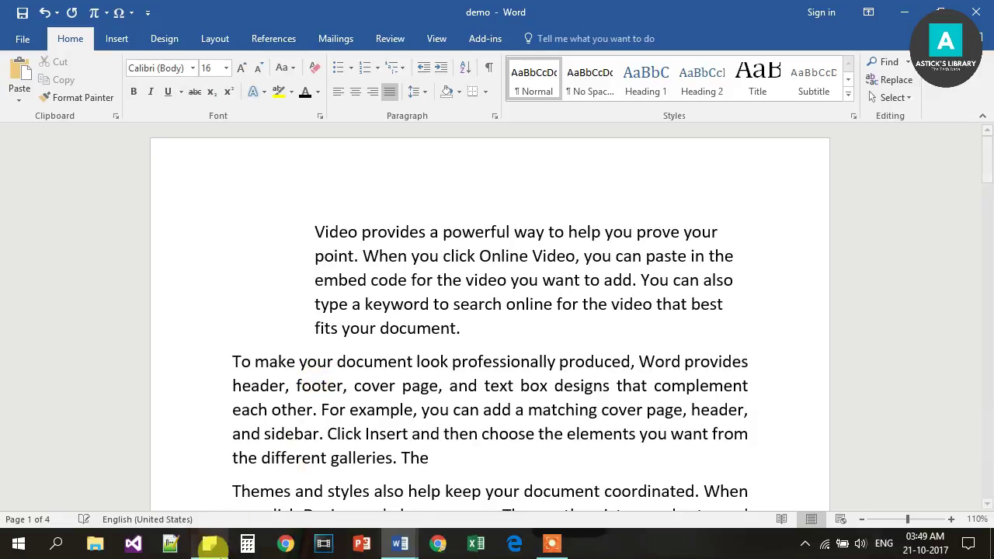
# Consult the "all shortcut" list, create a new blank document from the demo document, and close it
pyautogui.moveTo(399, 541)
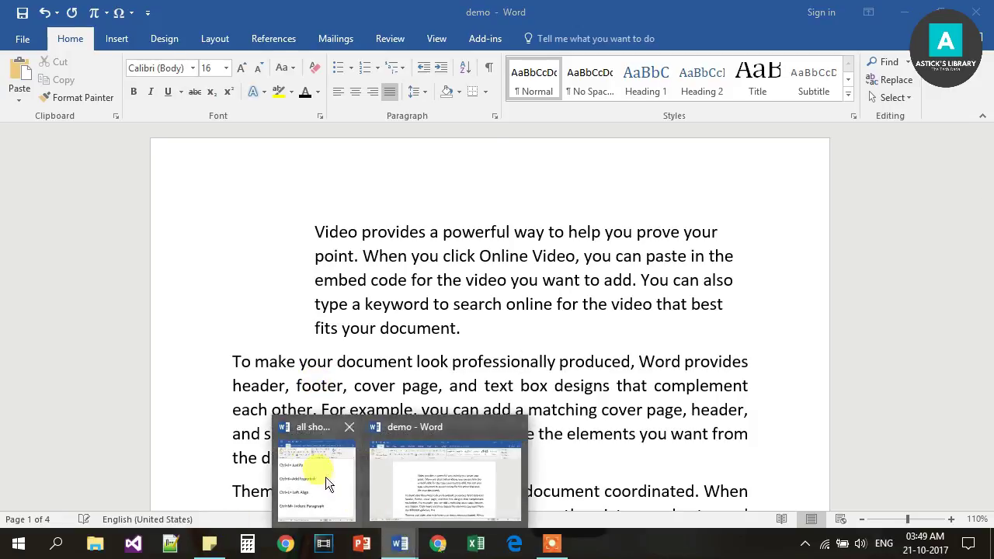
pyautogui.click(327, 439)
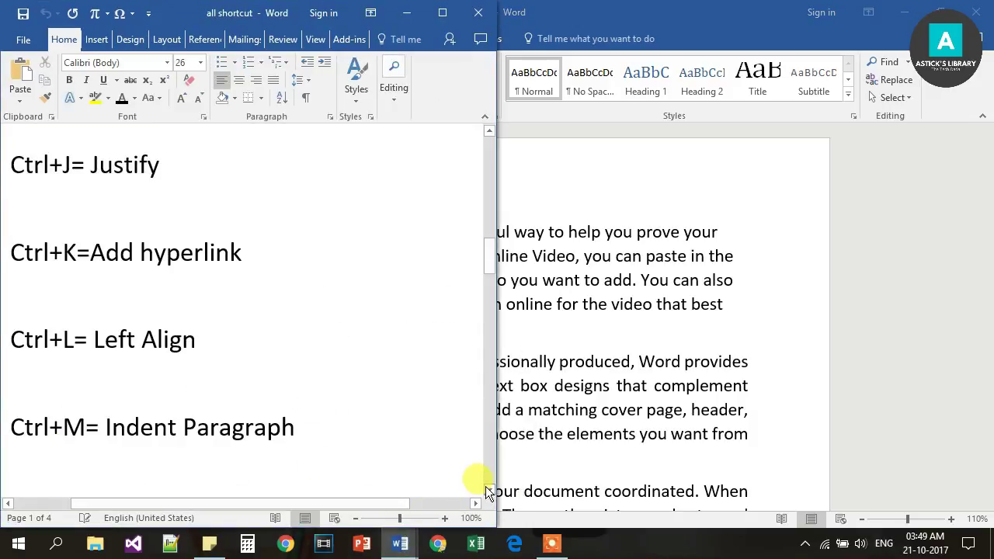
pyautogui.scroll(-3, 485, 486)
pyautogui.scroll(-10, 490, 486)
pyautogui.moveTo(488, 342); pyautogui.dragTo(486, 263)
pyautogui.click(615, 256)
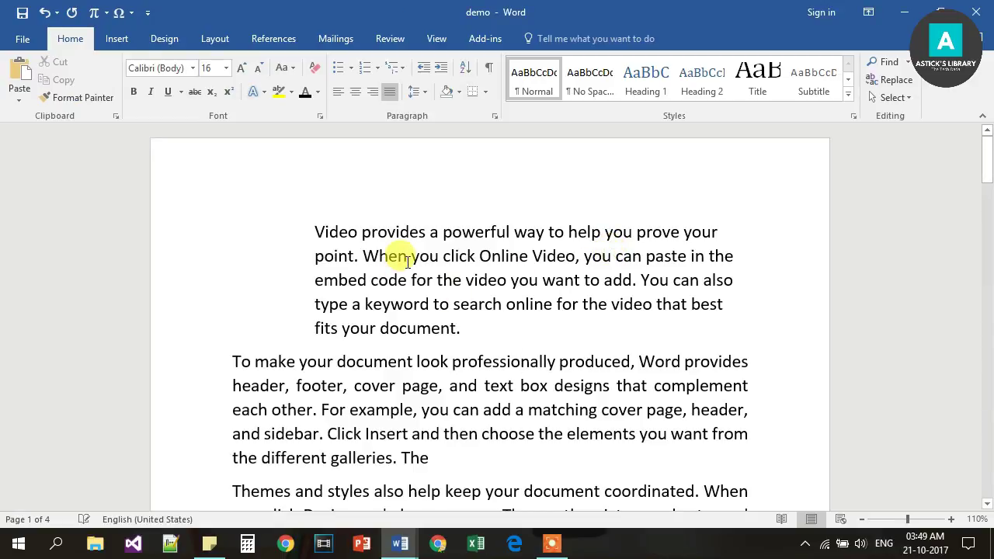
pyautogui.hotkey('ctrl', 'n')
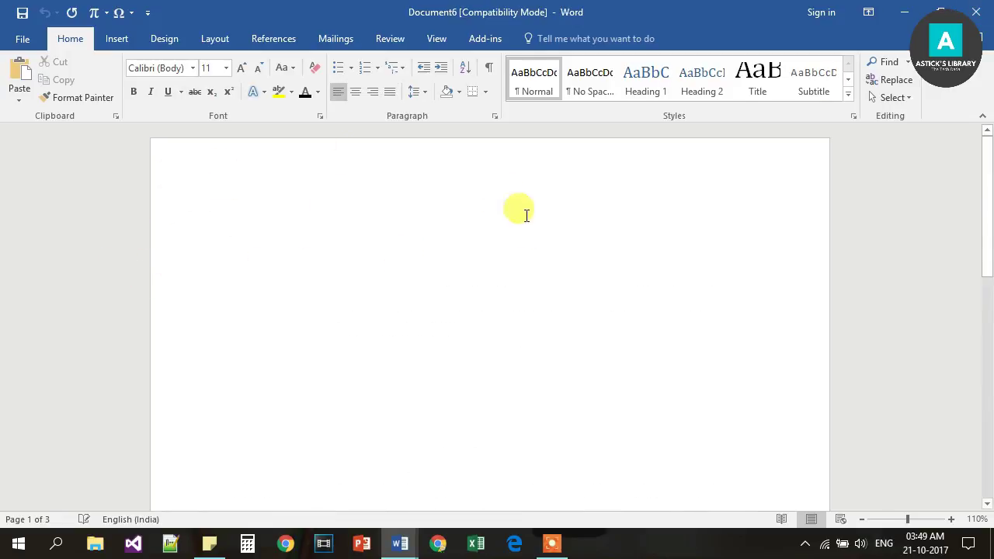
pyautogui.click(976, 17)
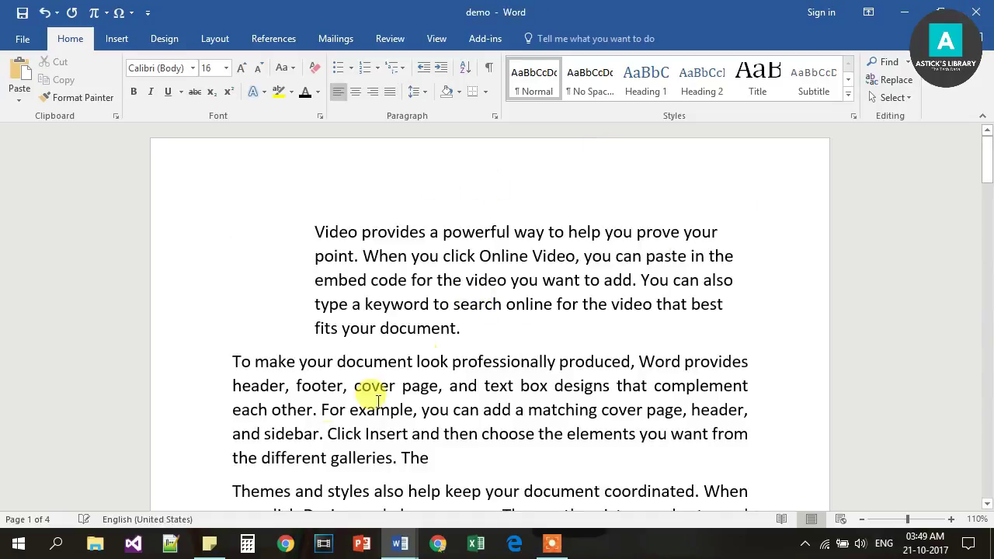
# Check the "all shortcut" list, view the demo document's Open page with recent files, and return to the document
pyautogui.click(326, 507)
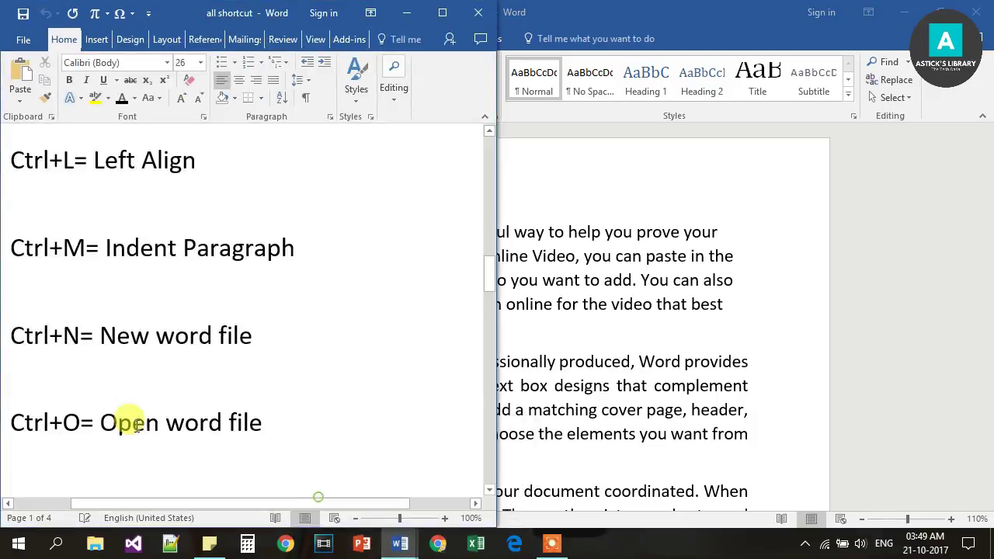
pyautogui.click(598, 331)
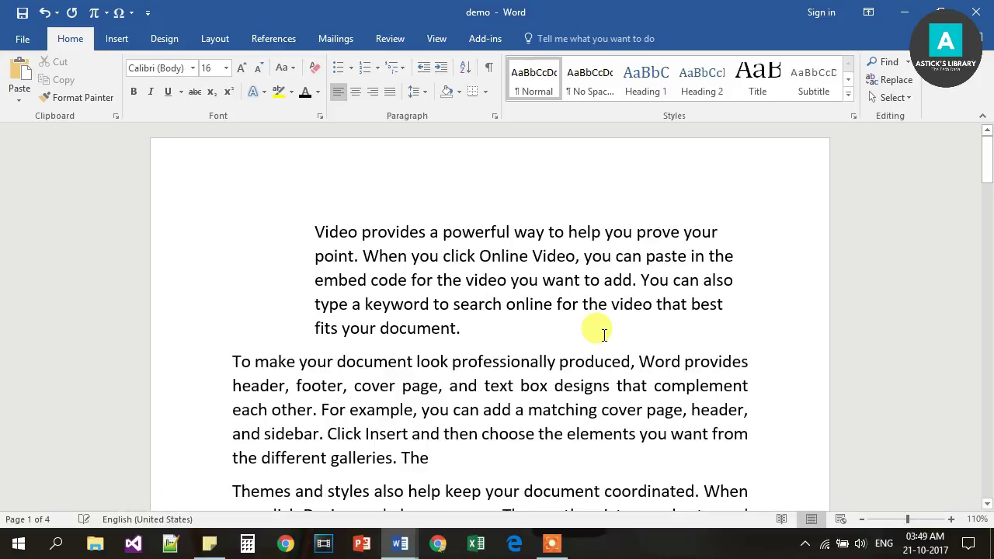
pyautogui.hotkey('ctrl', 'o')
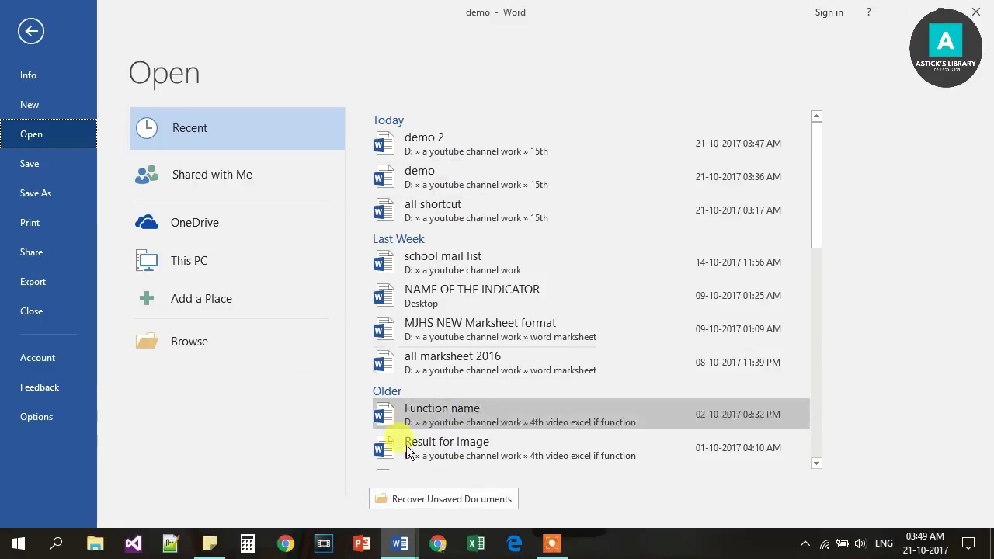
pyautogui.click(35, 32)
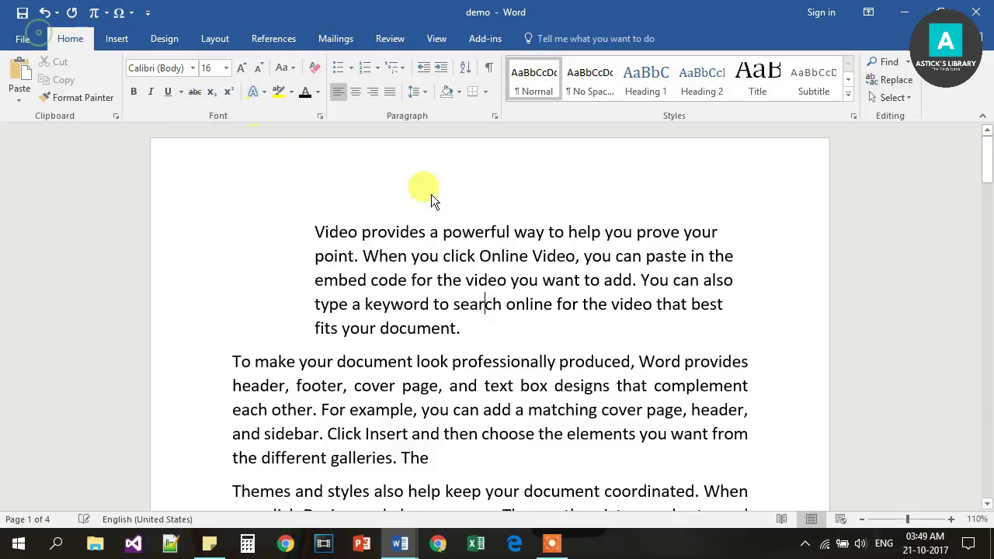
# Consult the "all shortcut" list, preview the demo document's pages on the Print page, and return to the document
pyautogui.click(397, 543)
pyautogui.click(326, 477)
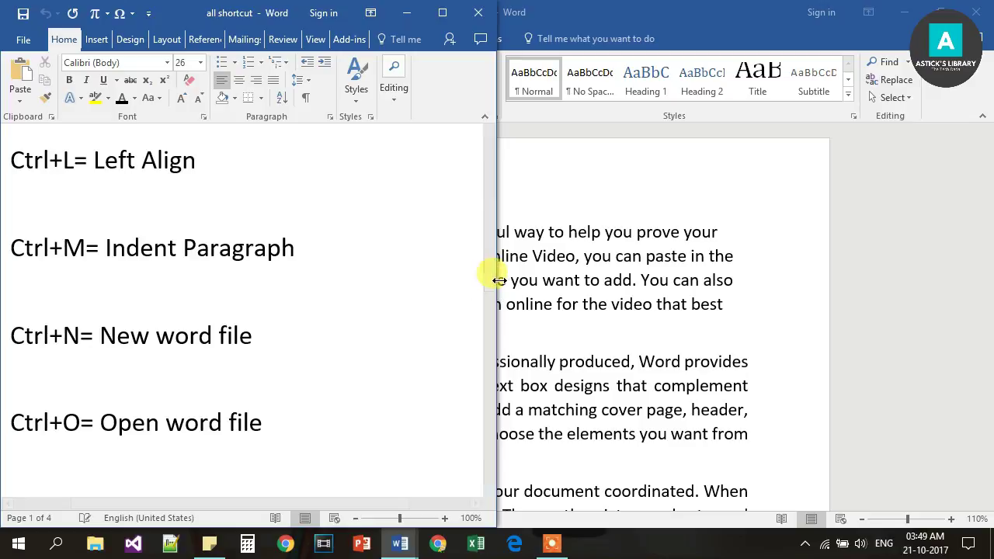
pyautogui.moveTo(489, 272); pyautogui.dragTo(490, 304)
pyautogui.click(724, 278)
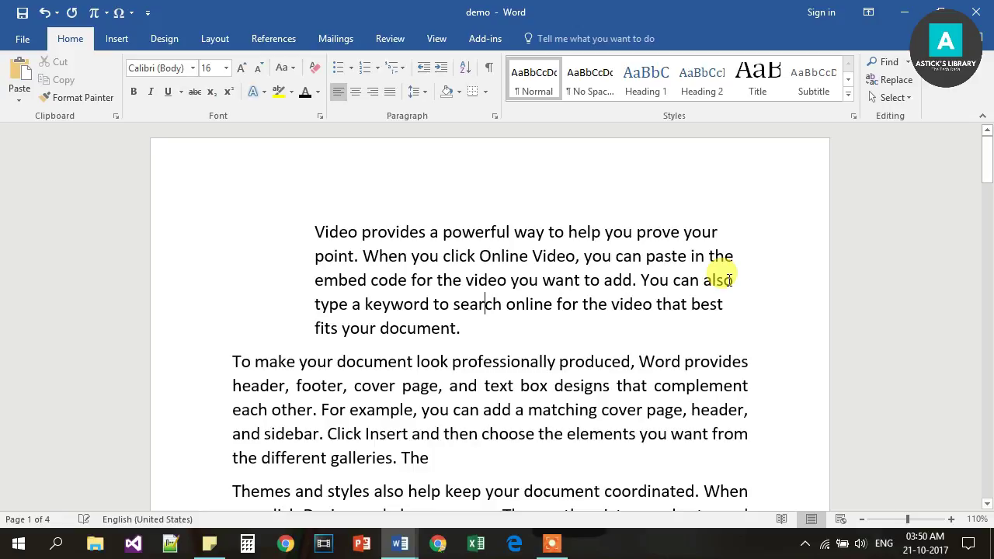
pyautogui.hotkey('ctrl', 'p')
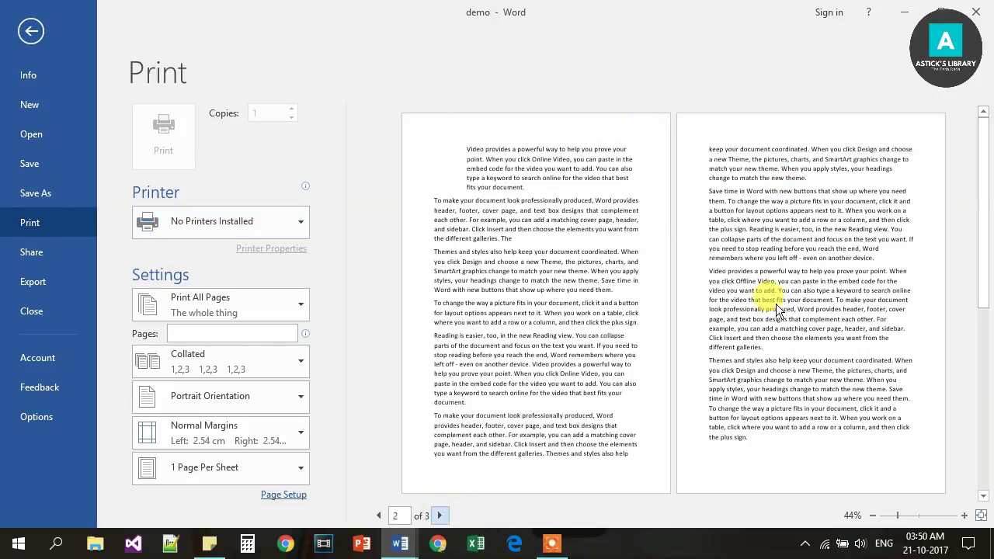
pyautogui.click(439, 515)
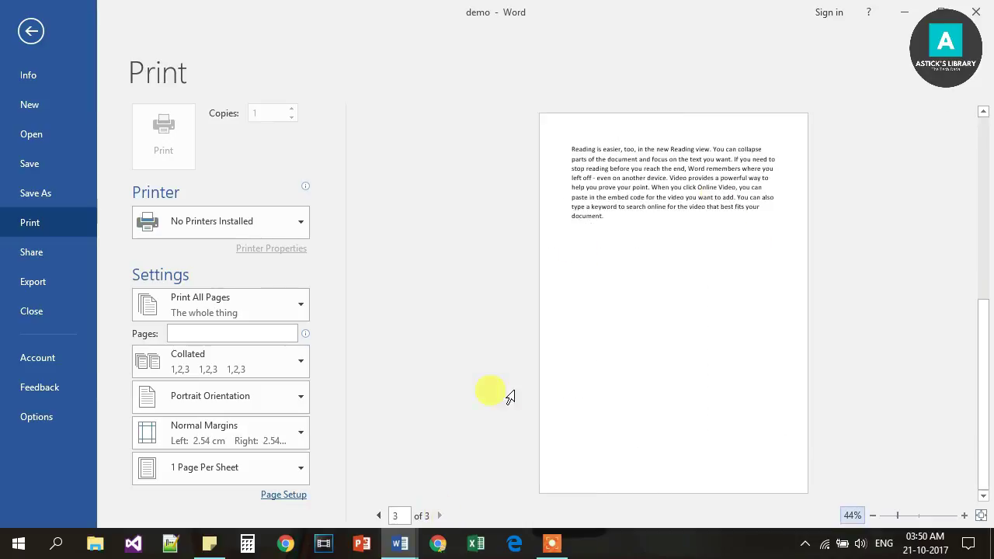
pyautogui.click(379, 517)
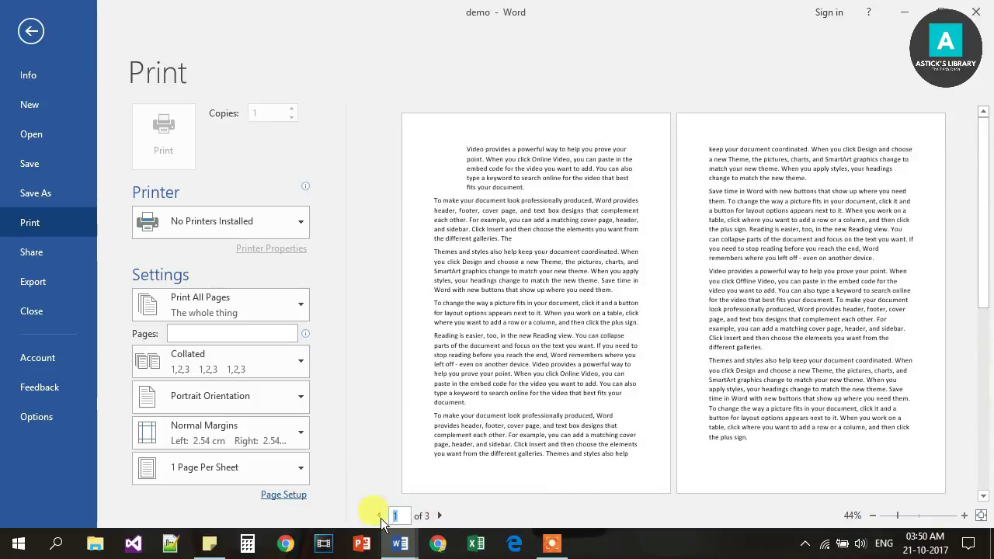
pyautogui.click(31, 31)
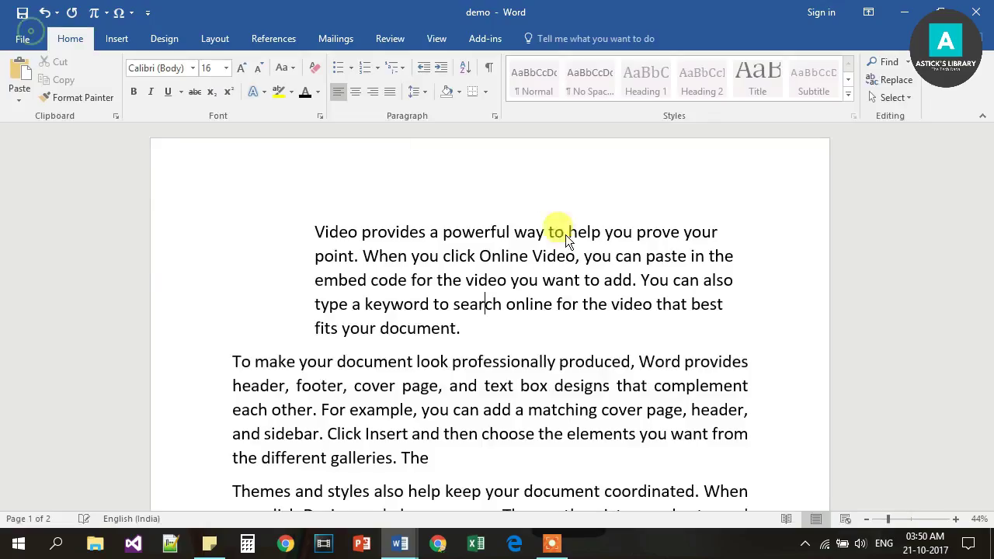
# Consult the "all shortcut" list and clear the paragraph formatting of the demo document's first paragraph
pyautogui.moveTo(400, 544)
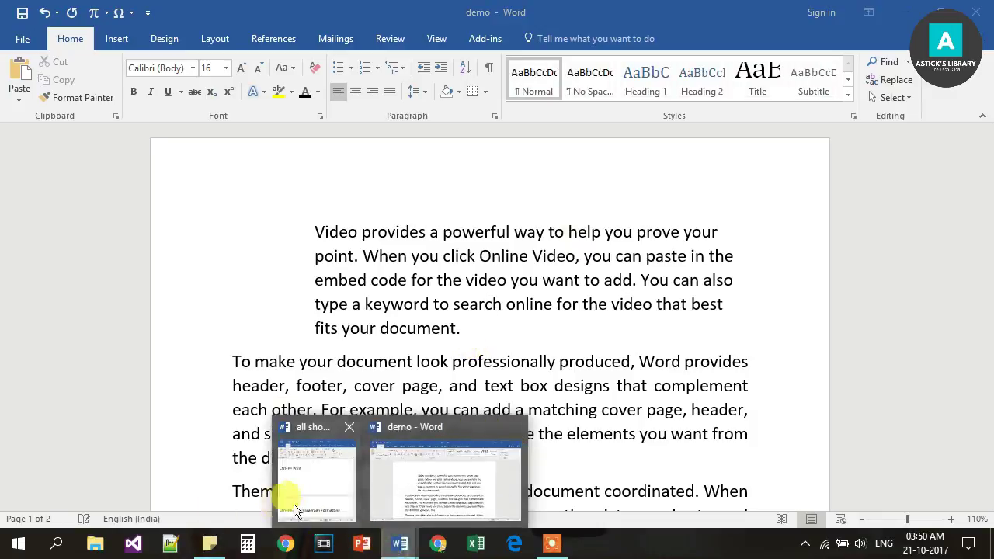
pyautogui.click(289, 505)
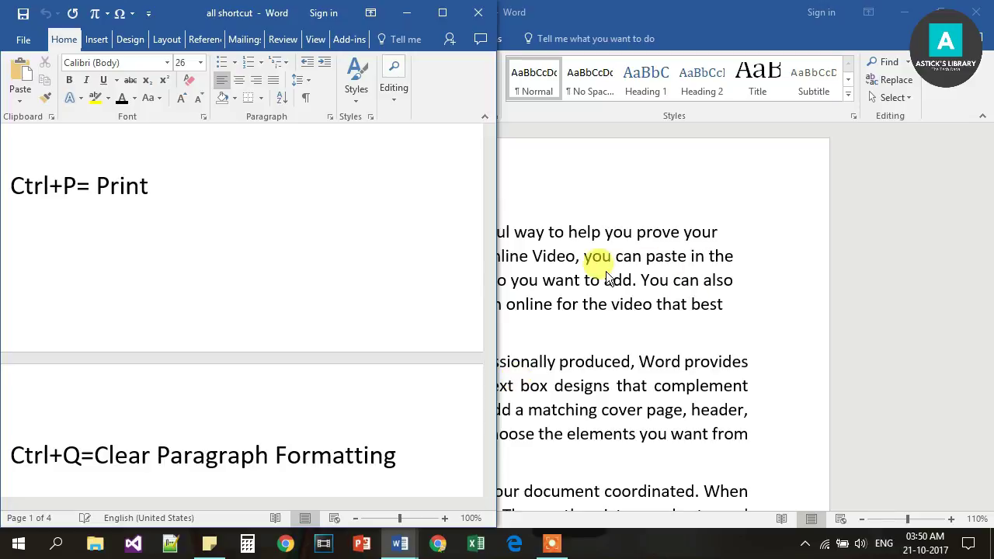
pyautogui.click(556, 280)
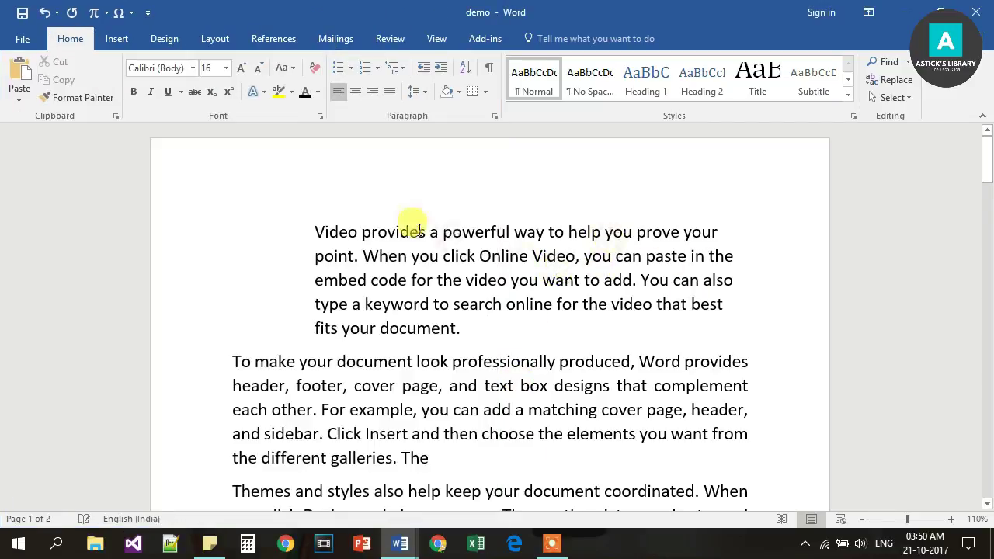
pyautogui.click(411, 259)
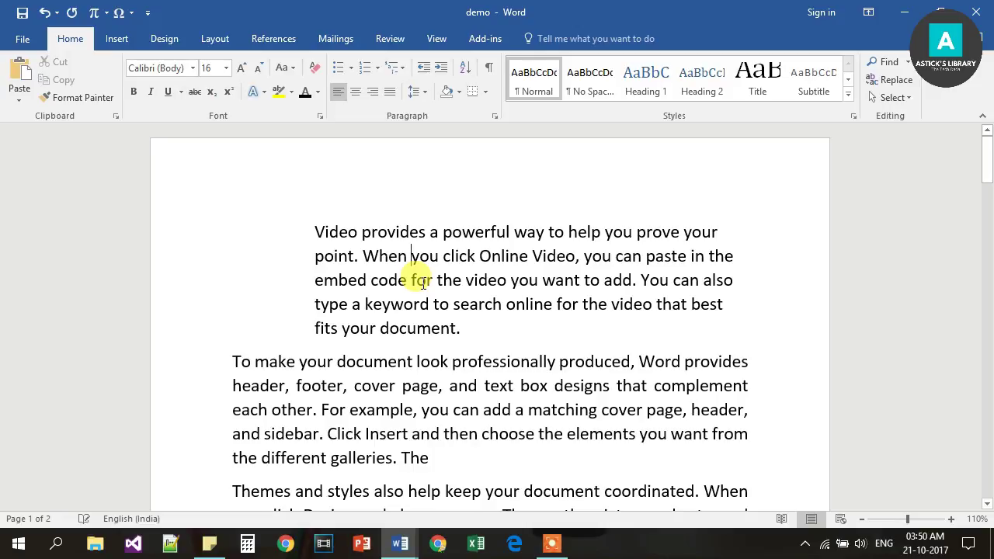
pyautogui.hotkey('ctrl', 'q')
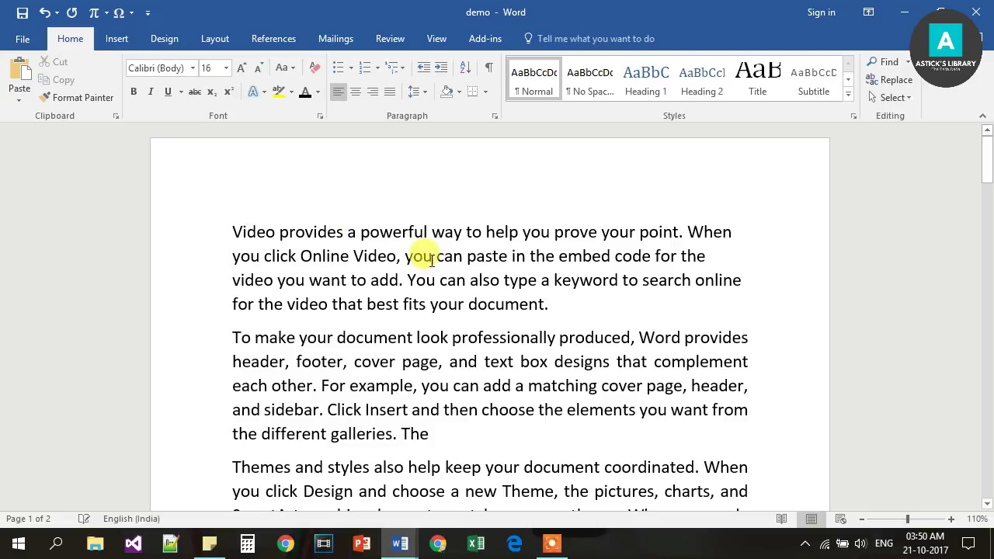
# Consult the "all shortcut" list and right-align the demo document's first paragraph
pyautogui.moveTo(389, 547)
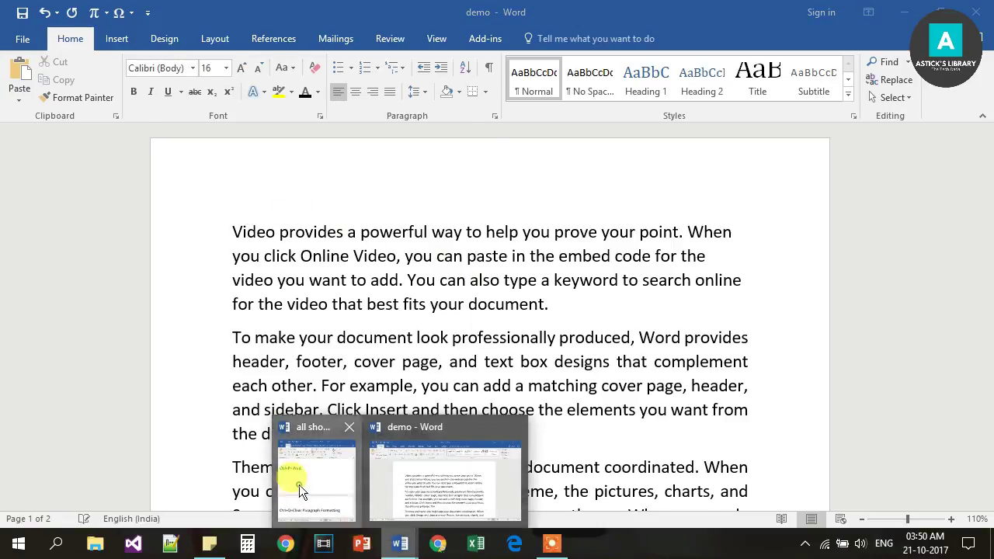
pyautogui.click(299, 484)
pyautogui.moveTo(491, 305); pyautogui.dragTo(490, 341)
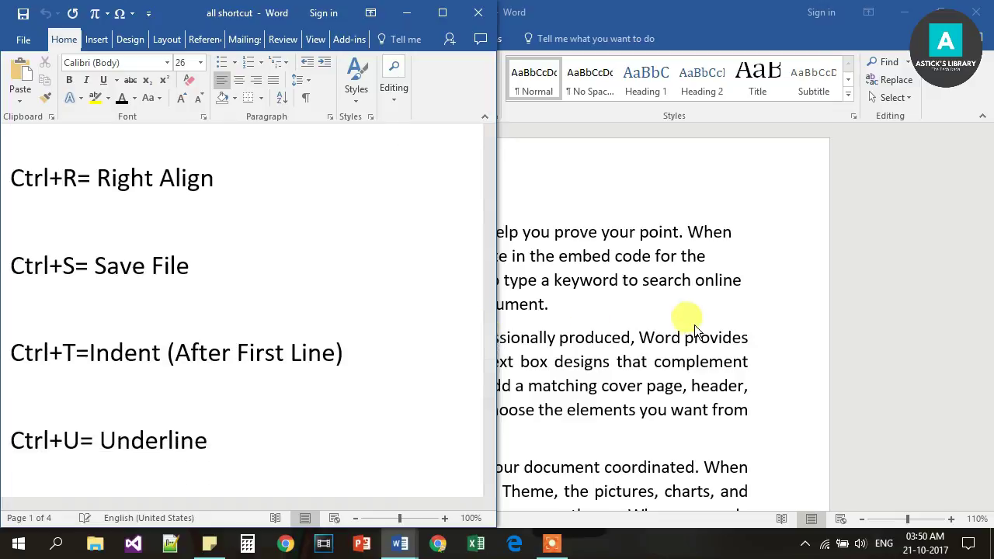
pyautogui.click(554, 309)
pyautogui.moveTo(555, 308); pyautogui.dragTo(177, 231)
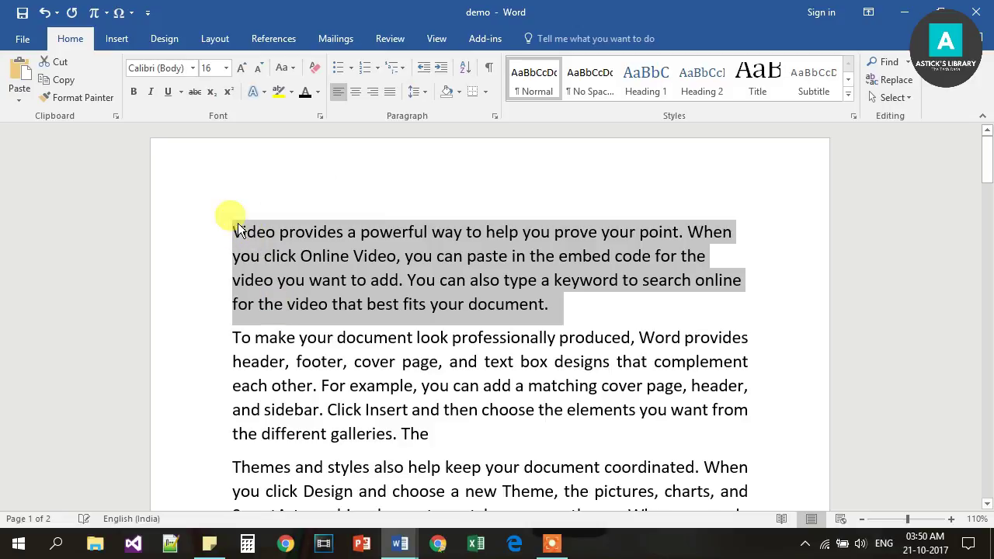
pyautogui.hotkey('ctrl', 'r')
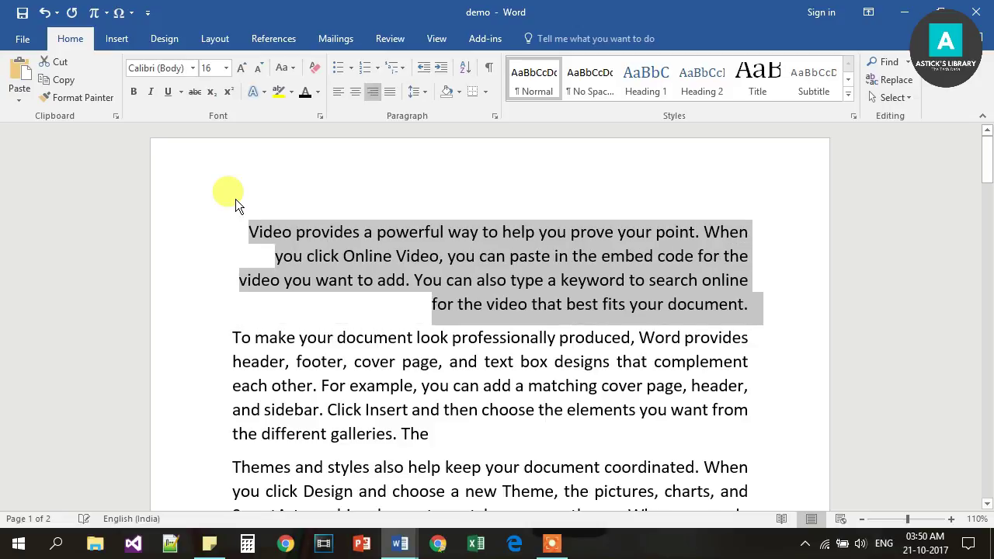
pyautogui.click(767, 250)
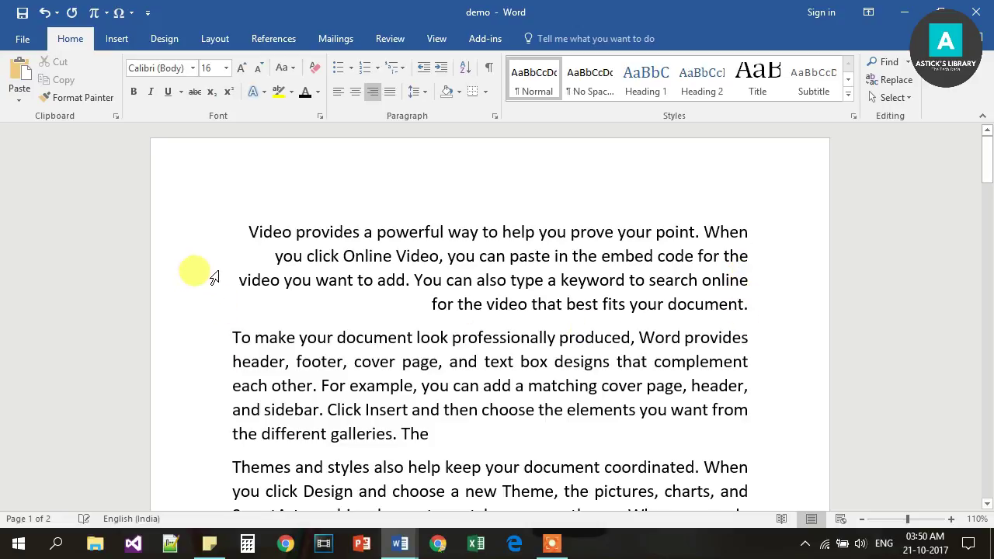
# Left-align the whole first paragraph again
pyautogui.click(247, 221)
pyautogui.moveTo(278, 242); pyautogui.dragTo(805, 308)
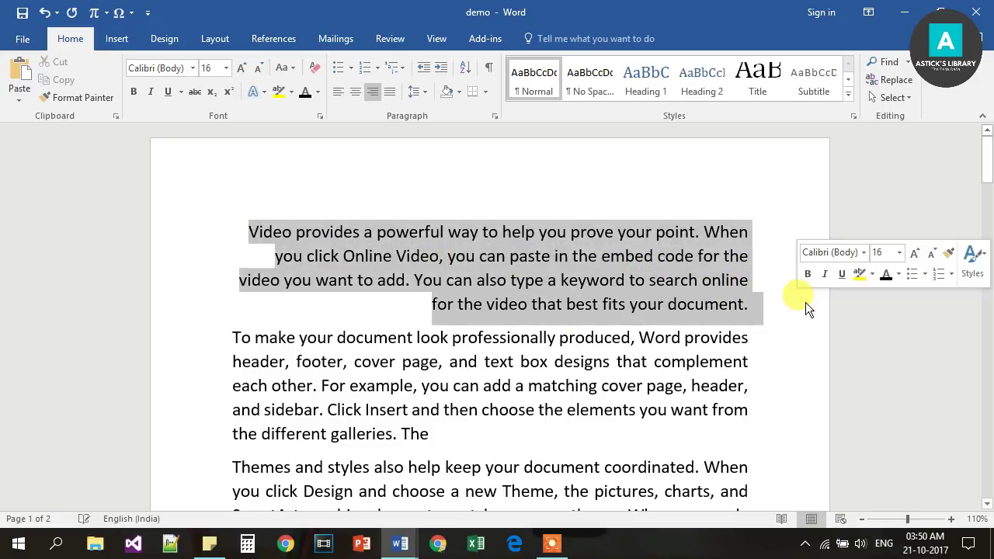
pyautogui.hotkey('ctrl', 'l')
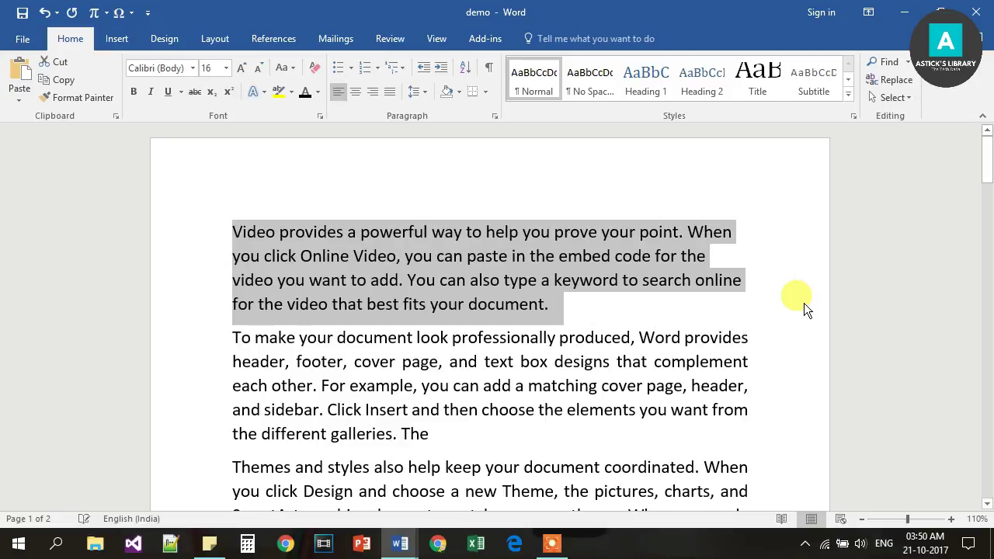
# Check the "all shortcut" list and save the demo document
pyautogui.click(399, 543)
pyautogui.click(366, 494)
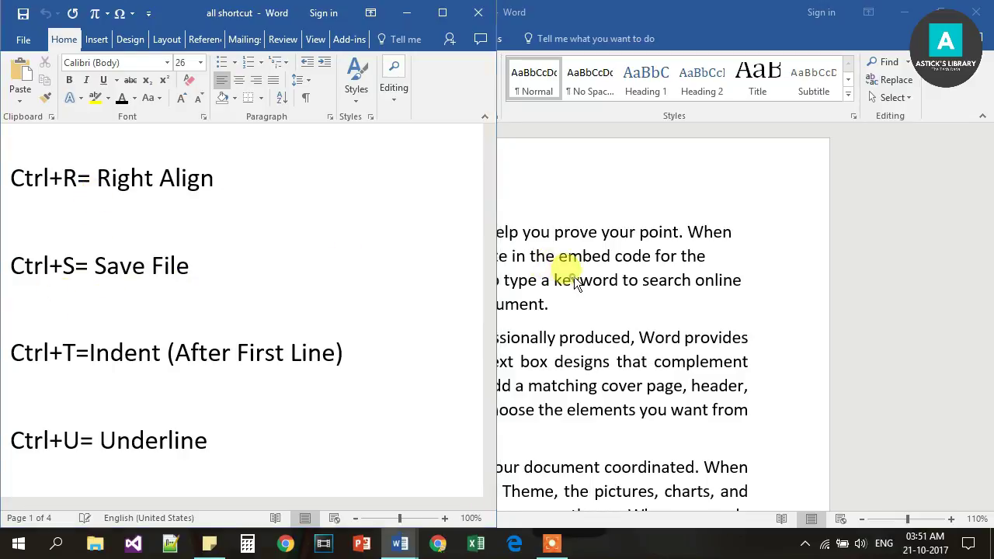
pyautogui.hotkey('alt', 'Tab')
pyautogui.click(656, 334)
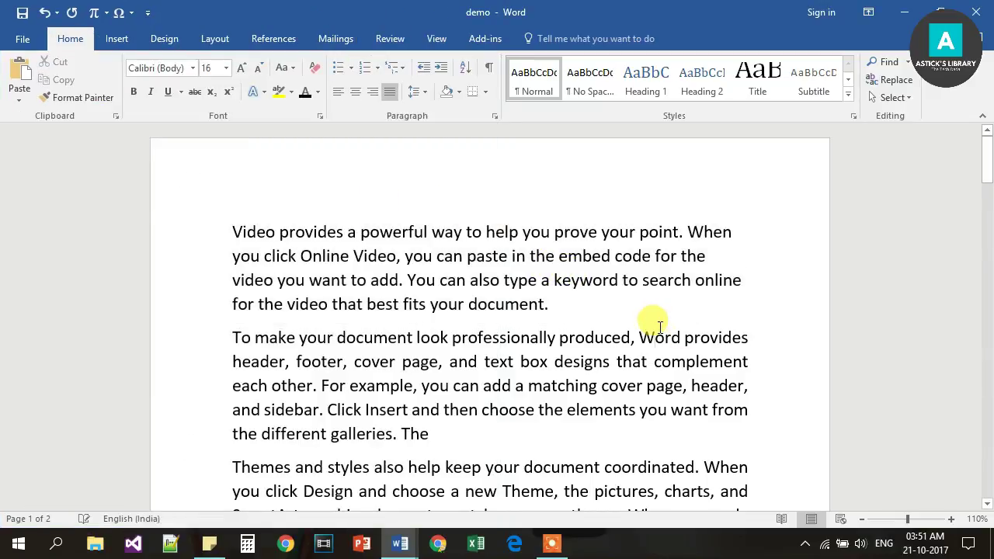
pyautogui.hotkey('ctrl', 's')
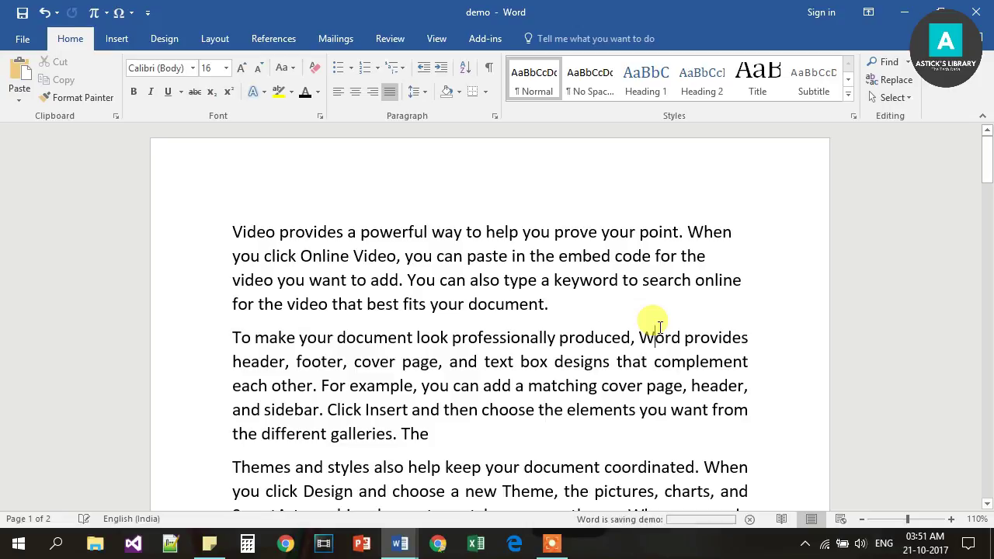
# Consult the "all shortcut" list, then justify the demo document's first paragraph and indent its lines after the first by one level
pyautogui.moveTo(402, 548)
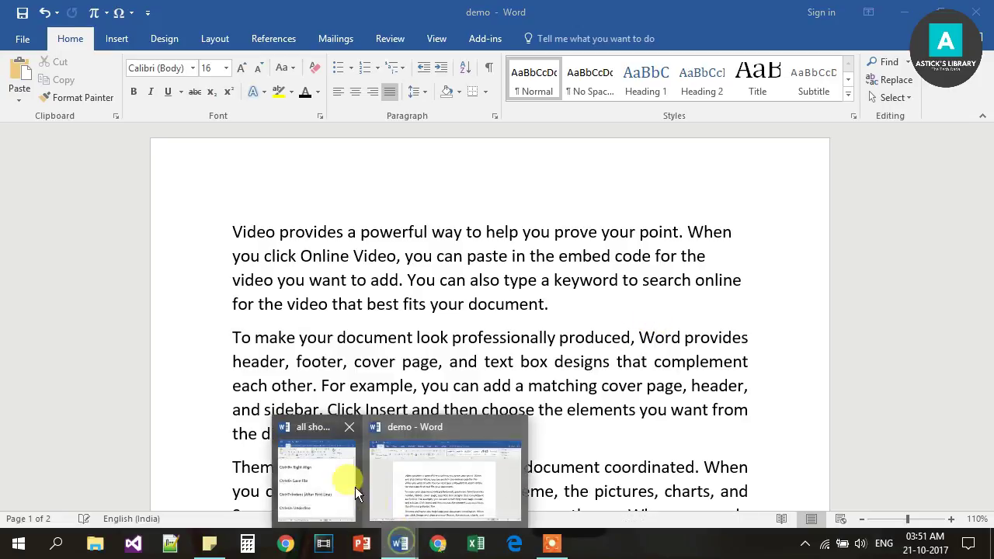
pyautogui.click(327, 483)
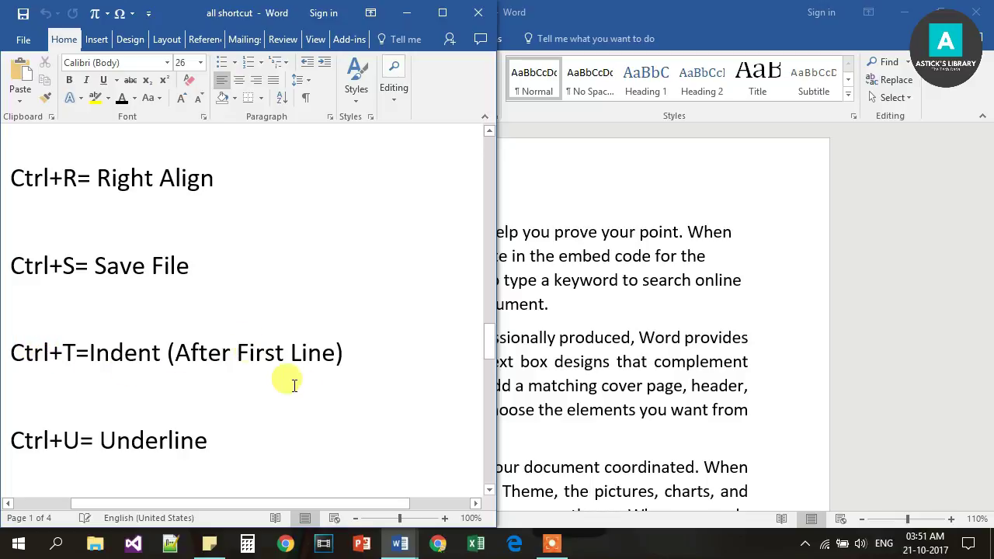
pyautogui.click(569, 287)
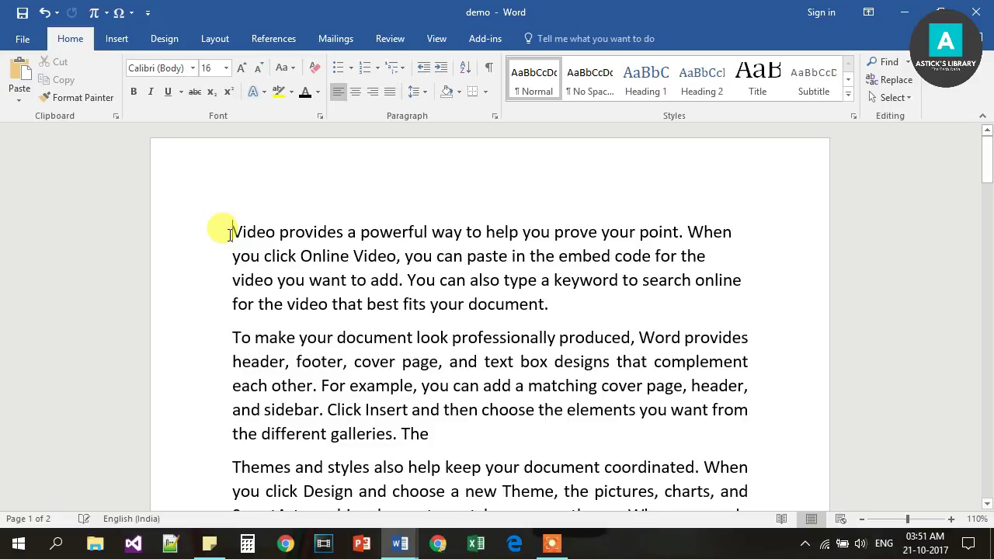
pyautogui.hotkey('ctrl', 'j')
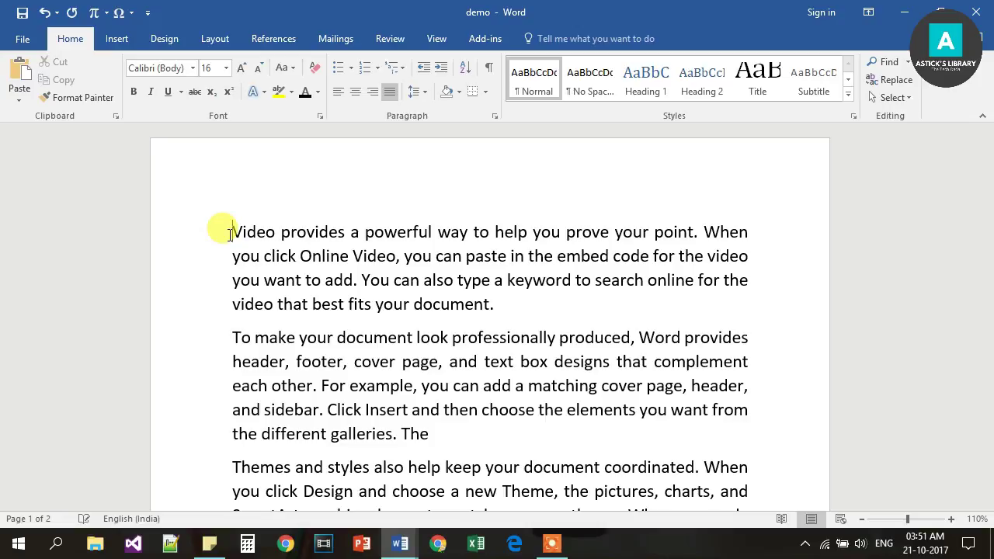
pyautogui.hotkey('ctrl', 't')
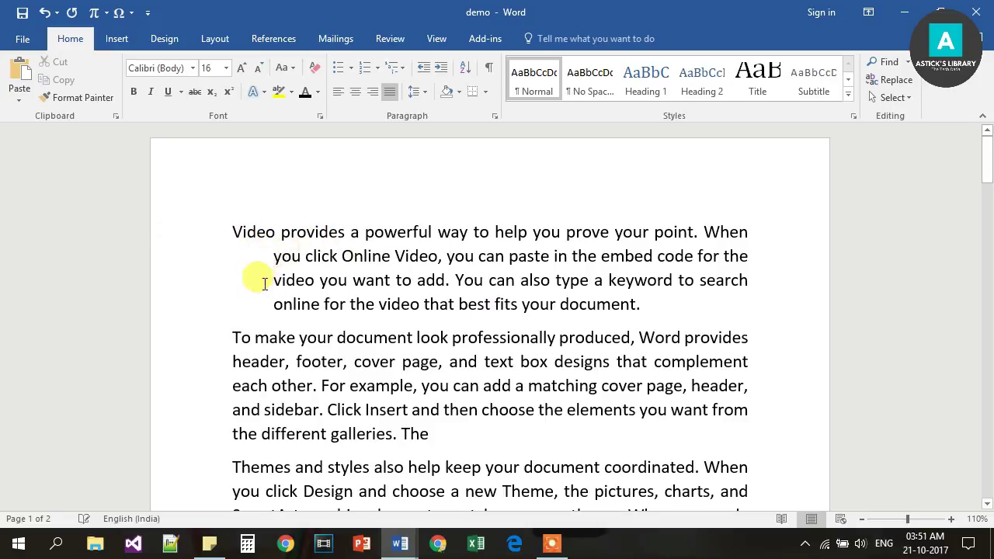
# Consult the "all shortcut" list, then underline the first sentence of the demo document
pyautogui.moveTo(391, 551)
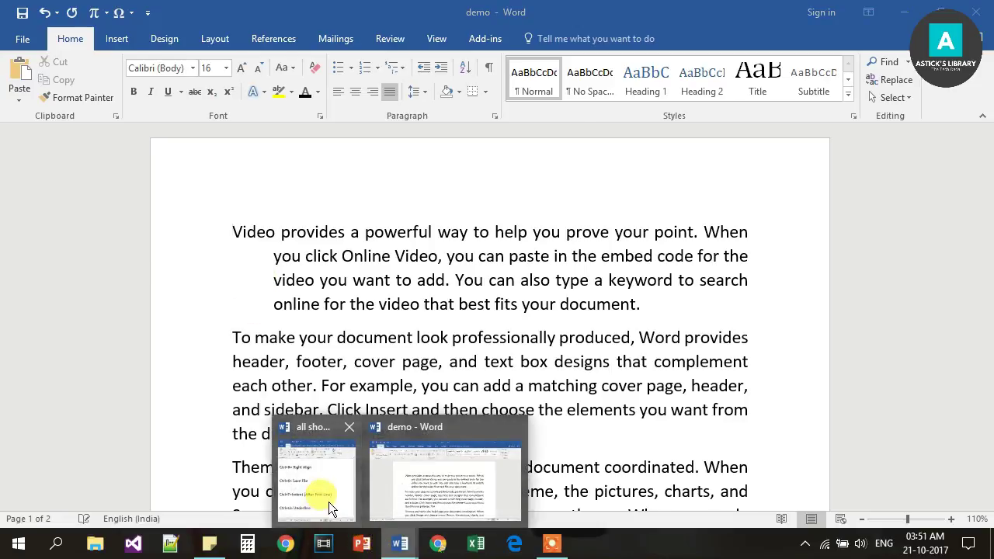
pyautogui.click(328, 502)
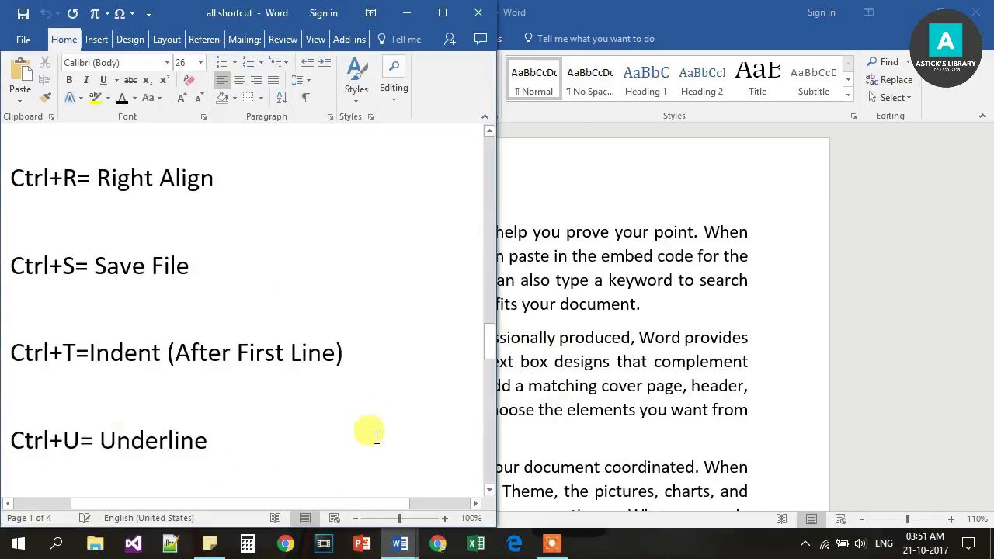
pyautogui.click(544, 361)
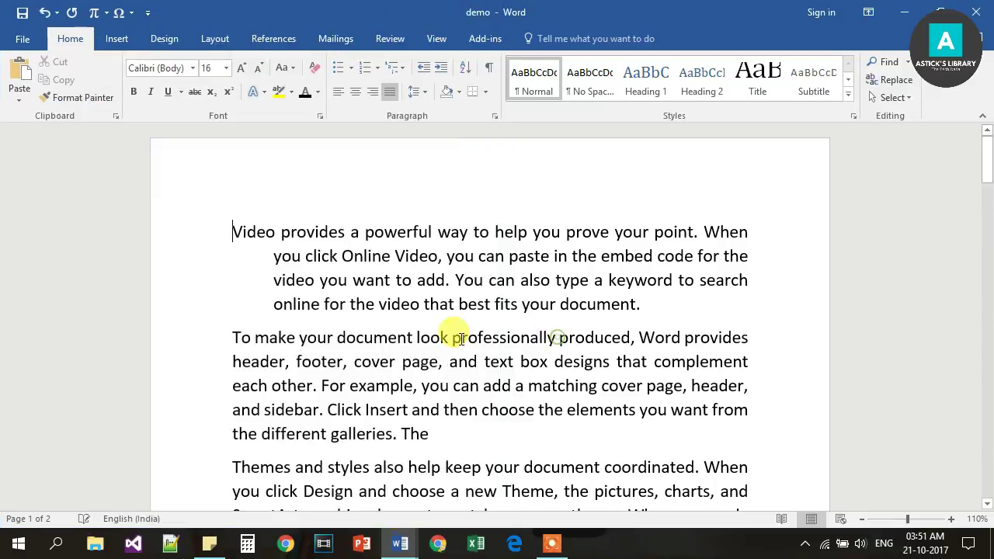
pyautogui.moveTo(231, 230); pyautogui.dragTo(704, 235)
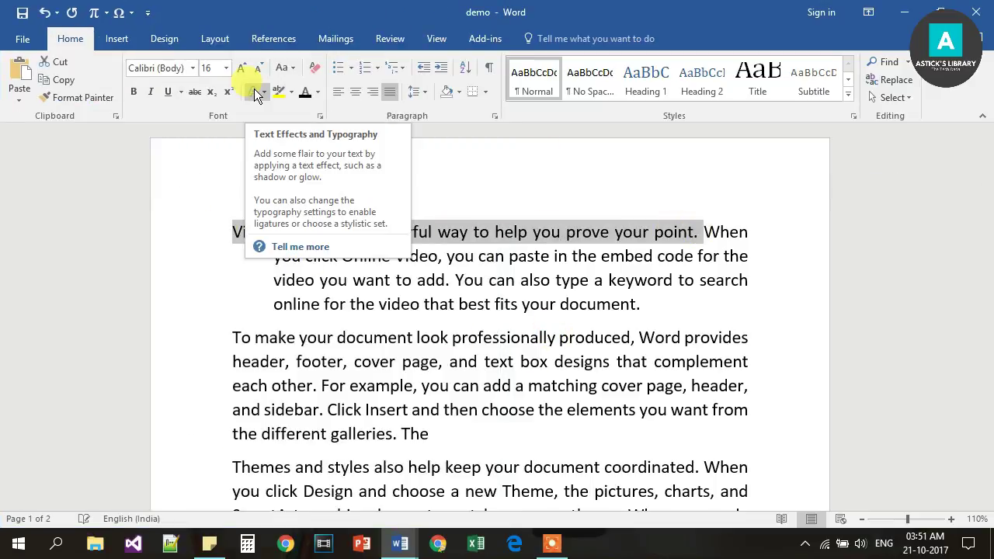
pyautogui.hotkey('ctrl', 'u')
pyautogui.click(519, 256)
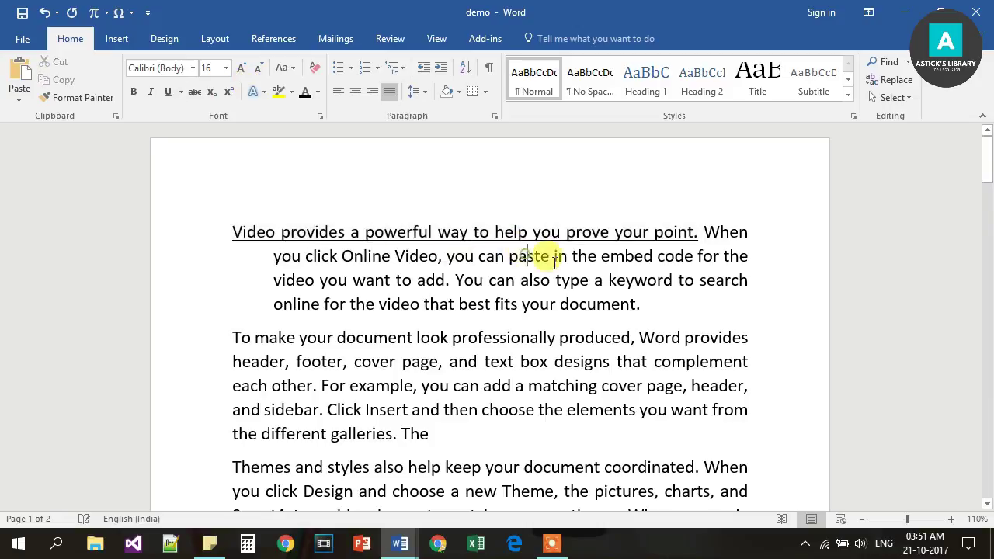
# Remove the underline from the demo document's first sentence
pyautogui.click(204, 236)
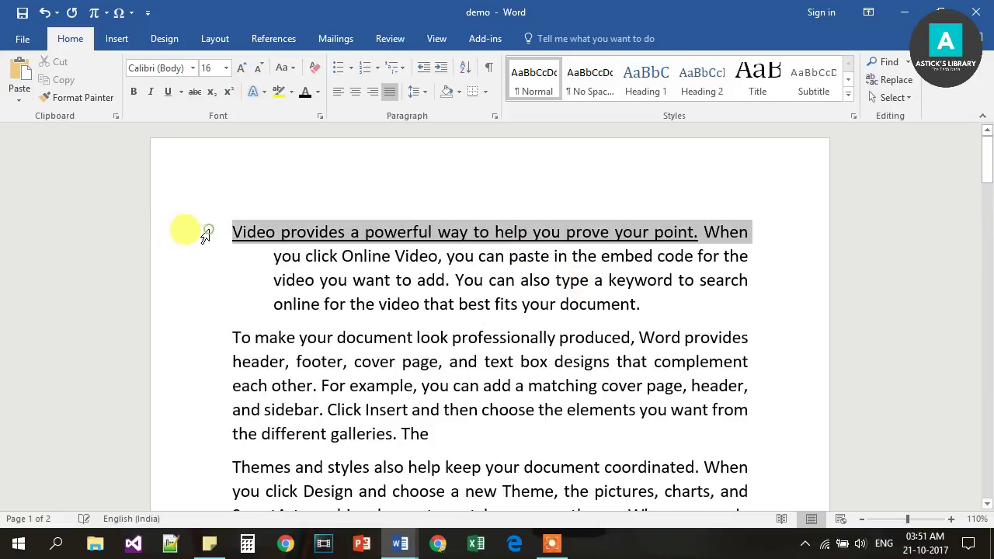
pyautogui.doubleClick(702, 231)
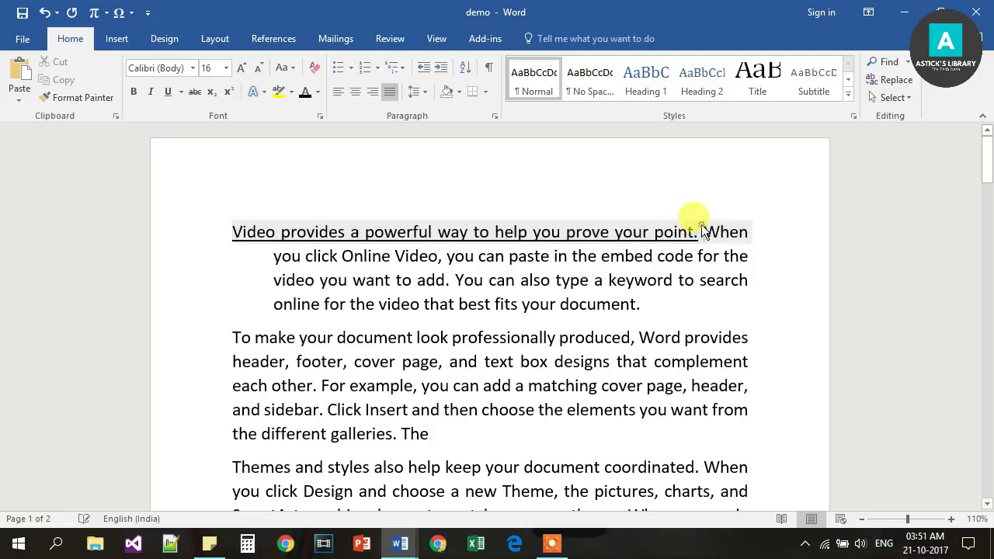
pyautogui.moveTo(702, 231); pyautogui.dragTo(210, 162)
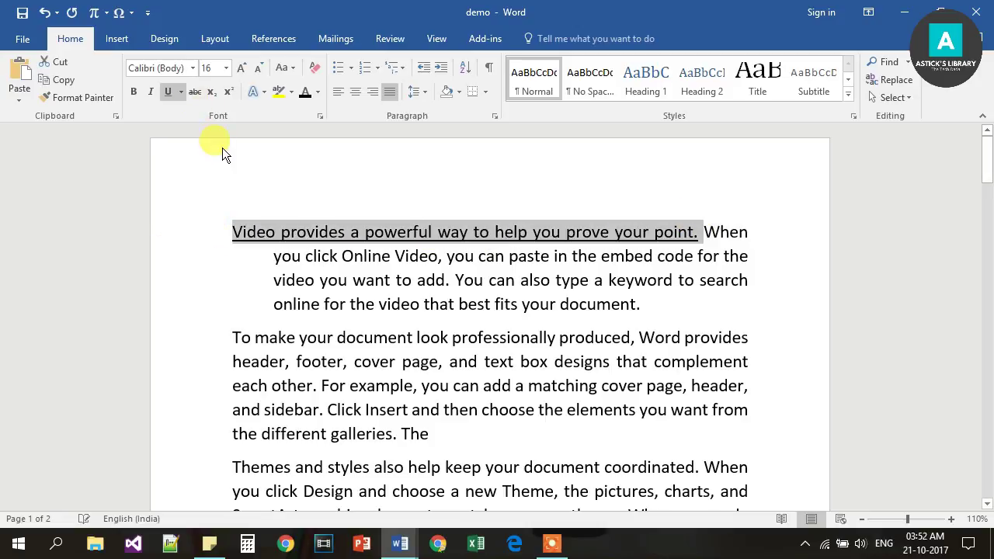
pyautogui.hotkey('ctrl', 'u')
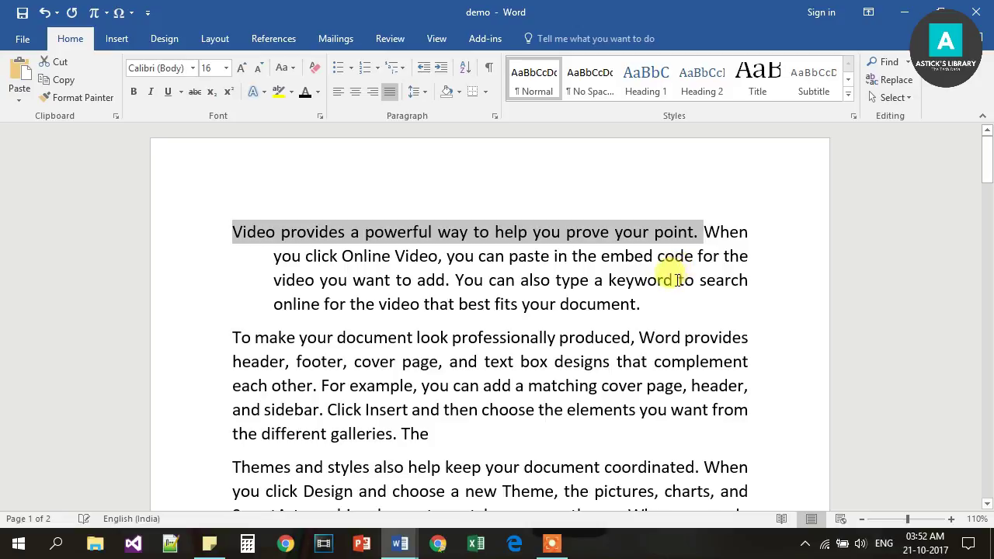
# Consult the following entries in the "all shortcut" list, then copy the demo document's first sentence into a new paragraph below the first paragraph
pyautogui.click(380, 547)
pyautogui.moveTo(383, 547)
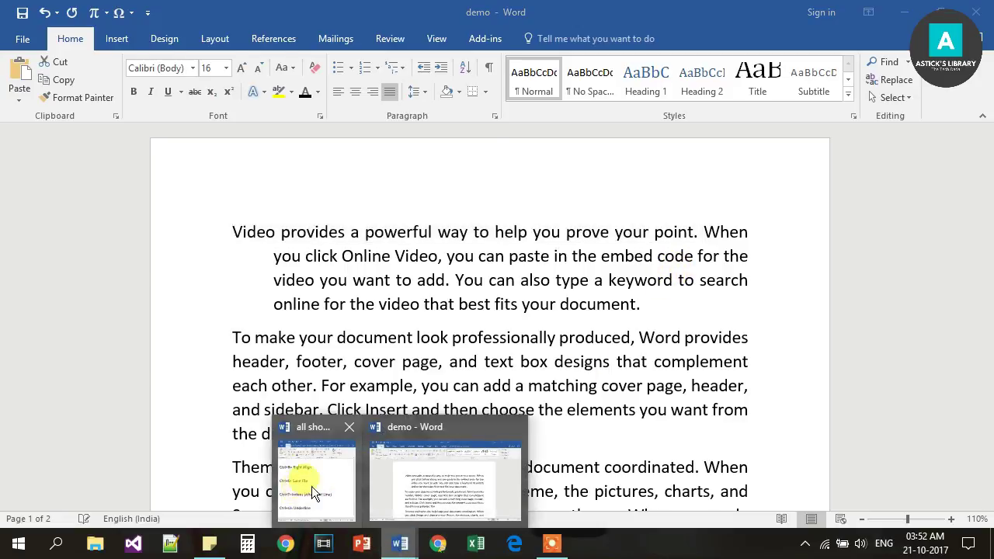
pyautogui.click(311, 486)
pyautogui.click(489, 489)
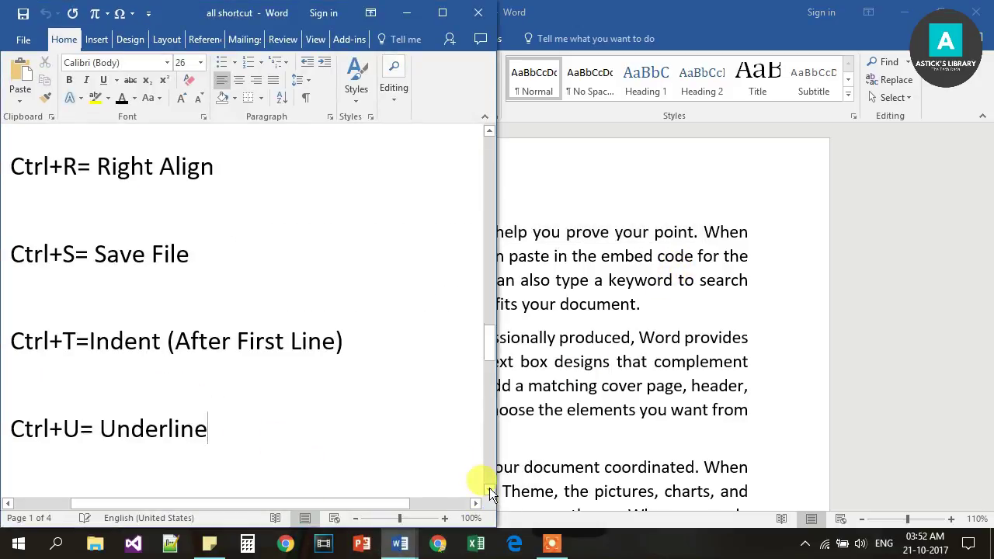
pyautogui.click(490, 487)
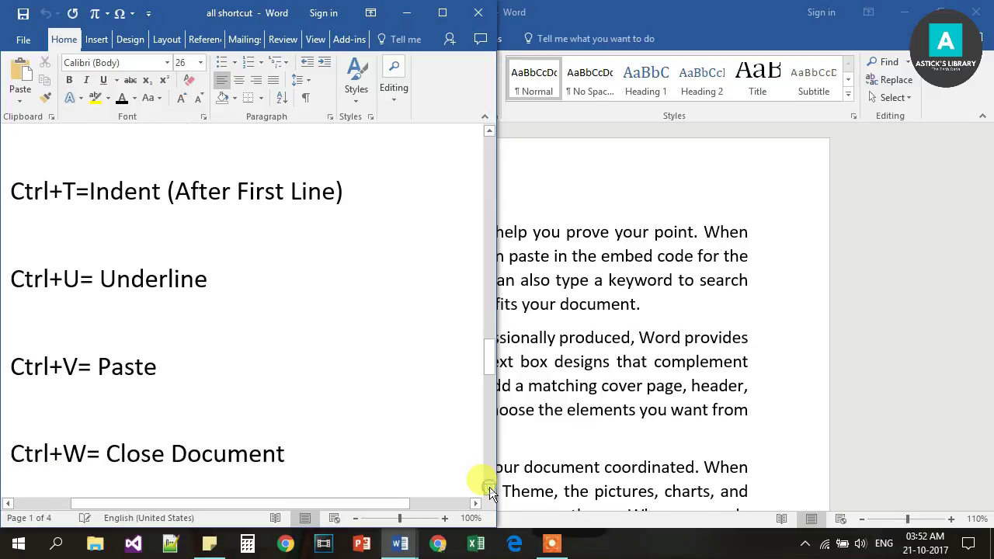
pyautogui.moveTo(488, 365); pyautogui.dragTo(492, 381)
pyautogui.hotkey('alt', 'Tab')
pyautogui.moveTo(225, 232); pyautogui.dragTo(699, 235)
pyautogui.hotkey('ctrl', 'c')
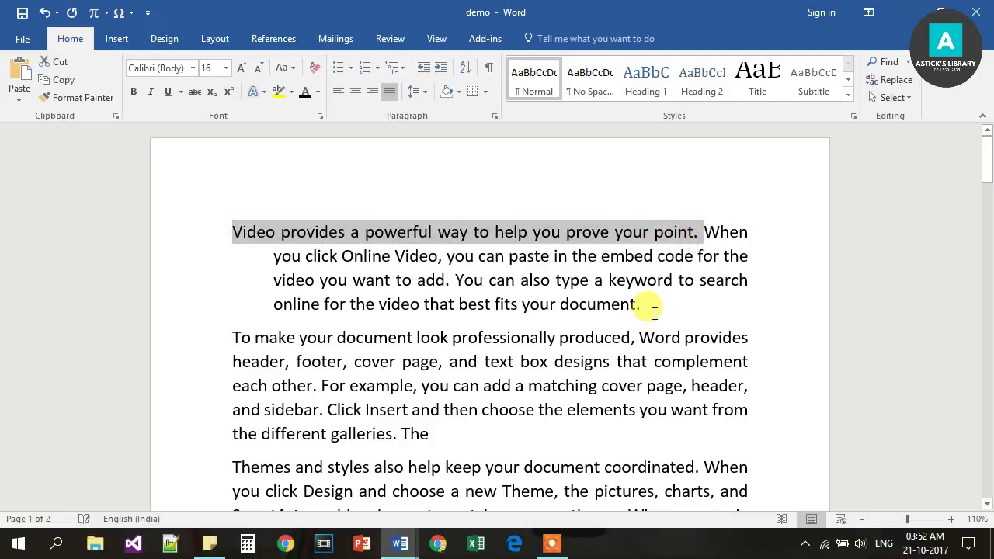
pyautogui.click(655, 313)
pyautogui.press('Return')
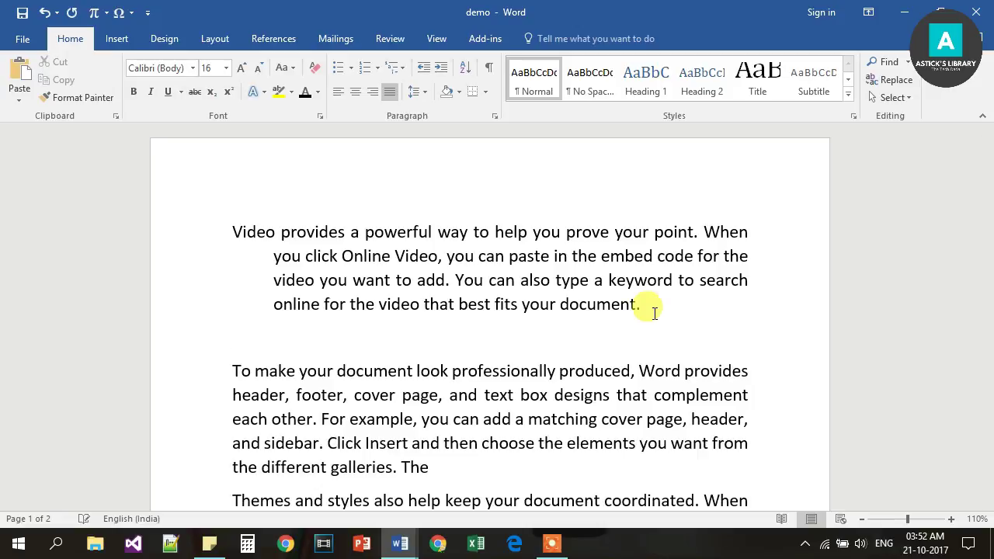
pyautogui.hotkey('ctrl', 'v')
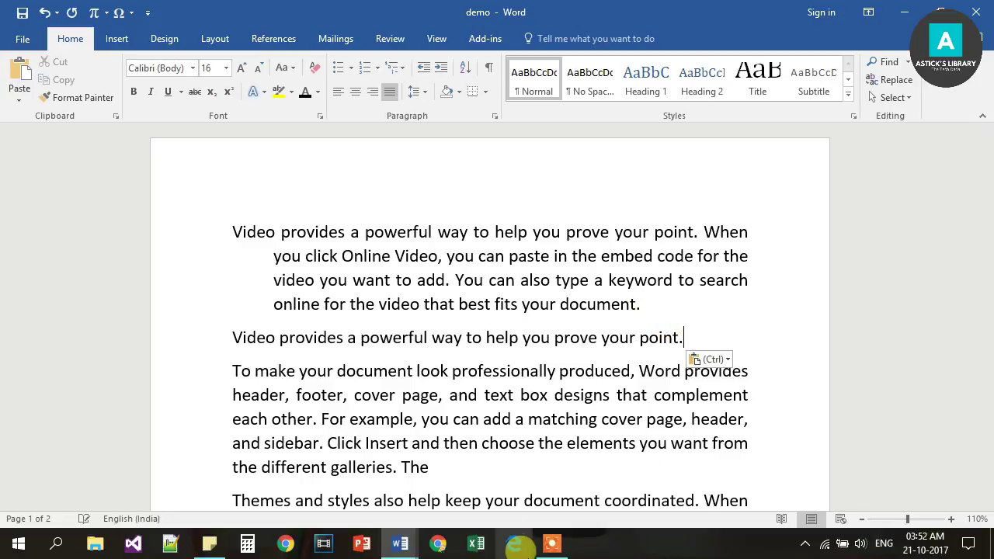
# Check the "all shortcut" list and close the demo document without saving its changes
pyautogui.moveTo(412, 549)
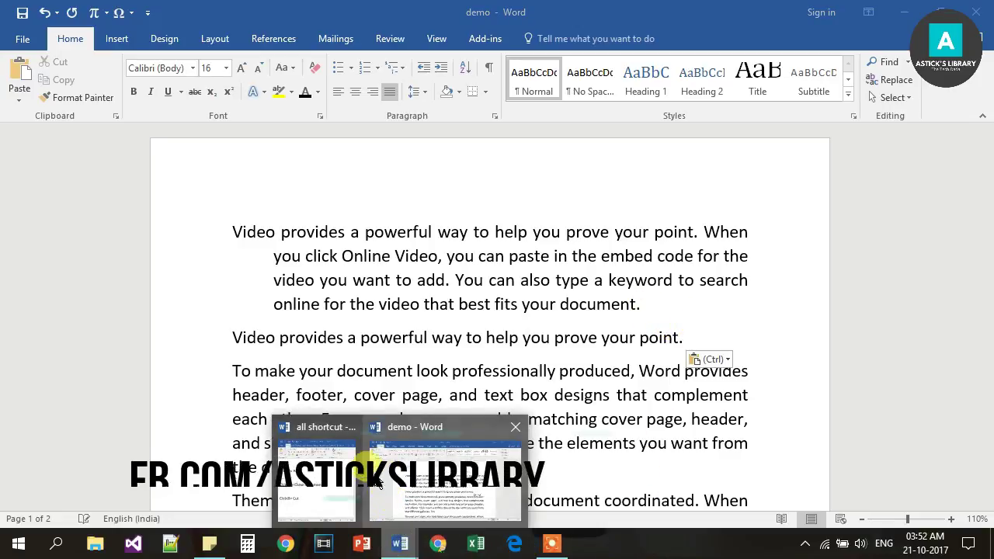
pyautogui.click(325, 472)
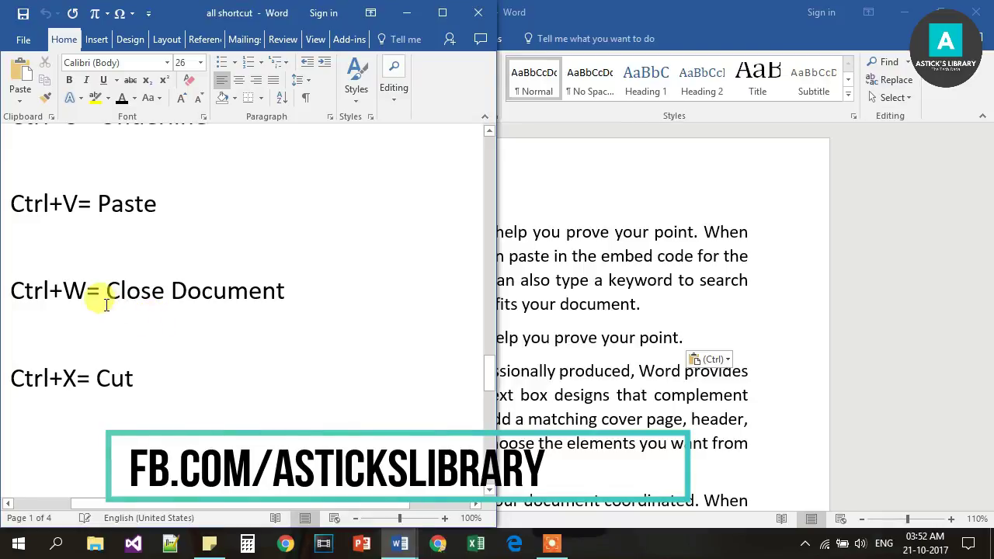
pyautogui.click(694, 304)
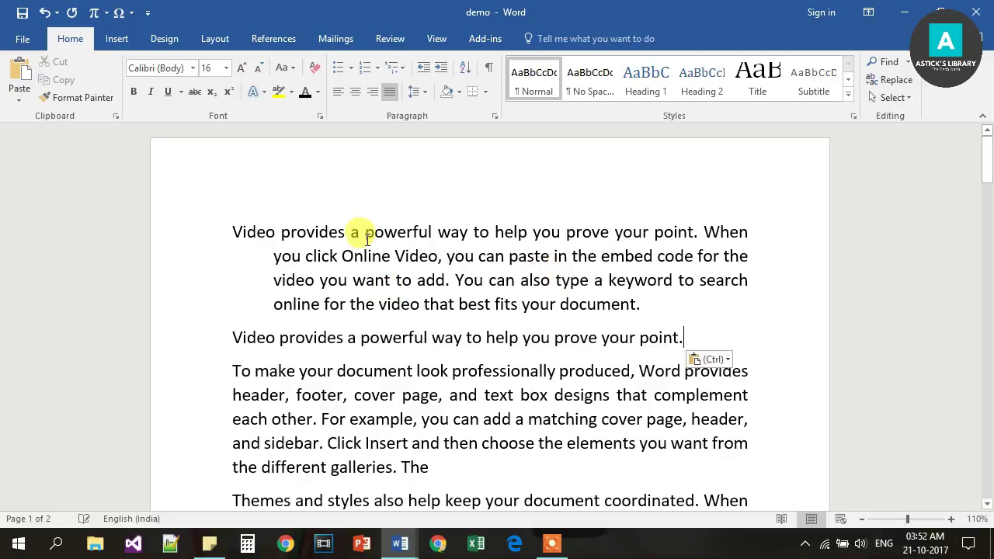
pyautogui.hotkey('alt', 'F4')
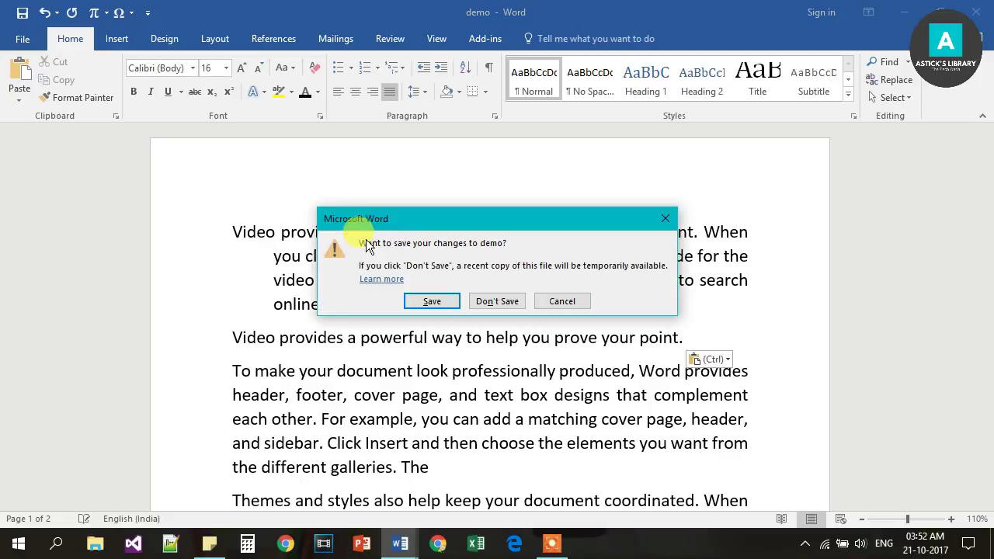
pyautogui.click(492, 302)
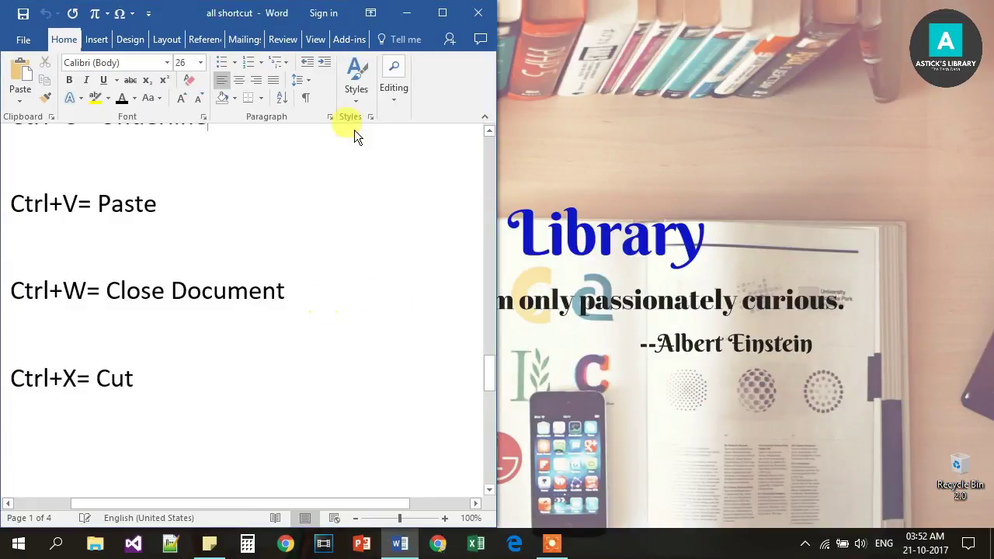
# Reopen the demo document from the recent files and maximize its window
pyautogui.click(389, 213)
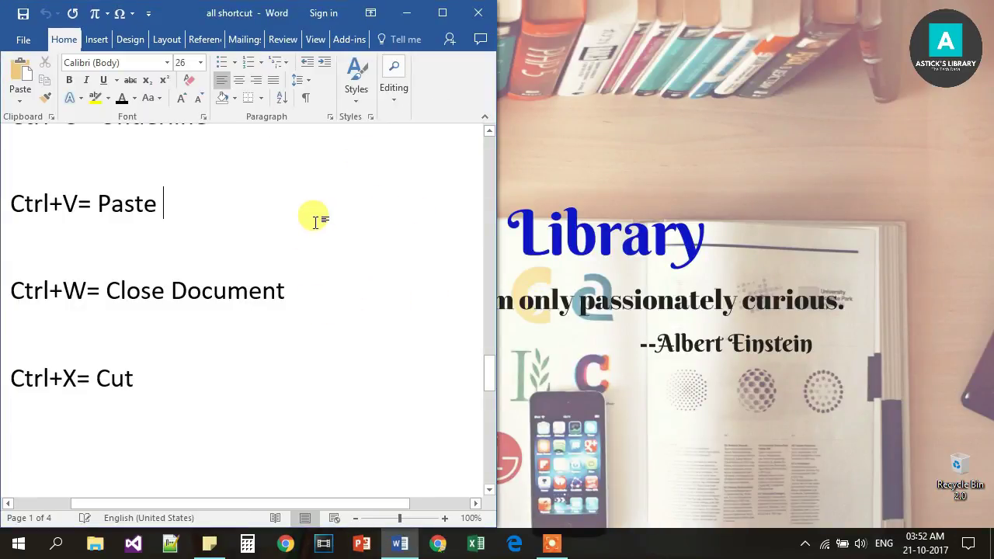
pyautogui.hotkey('ctrl', 'o')
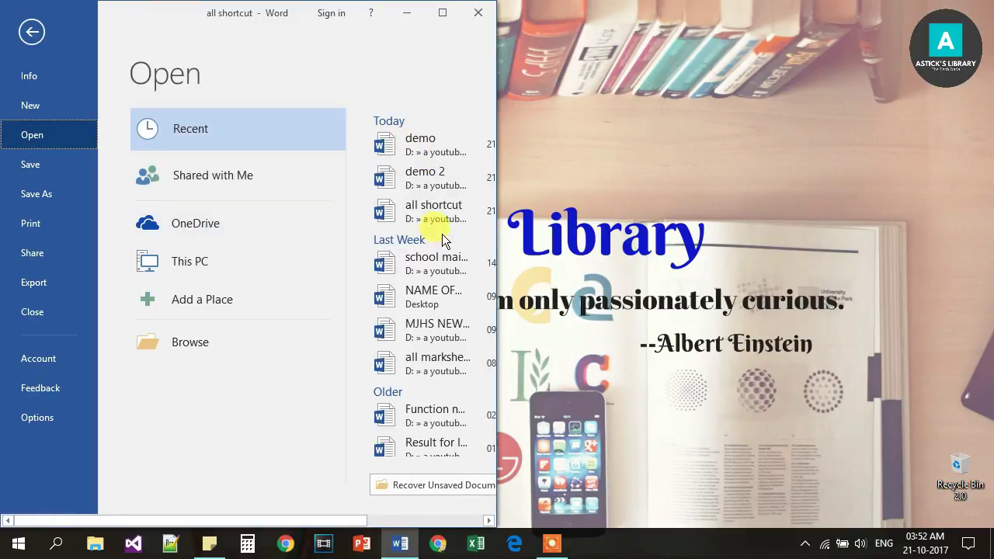
pyautogui.click(436, 153)
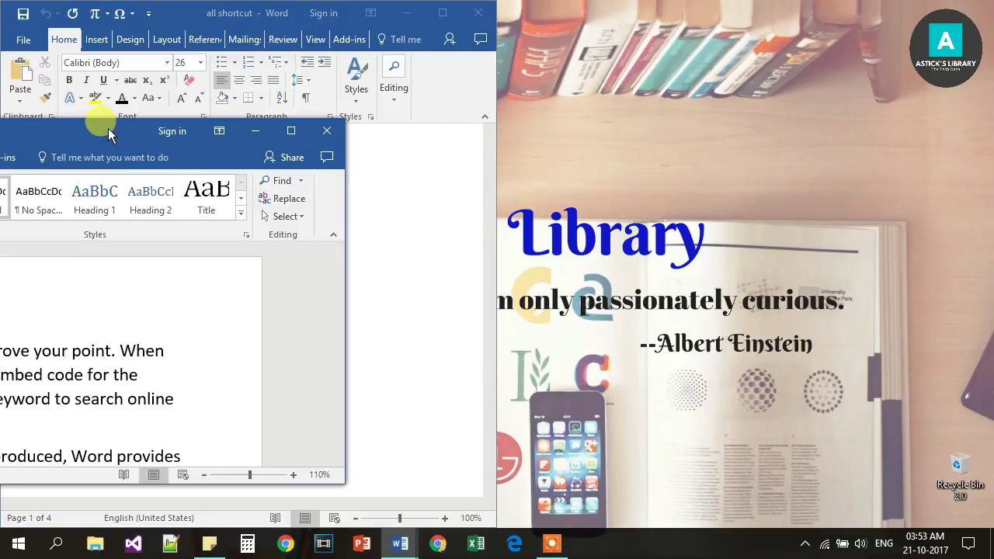
pyautogui.moveTo(98, 126); pyautogui.dragTo(993, 2)
pyautogui.click(821, 14)
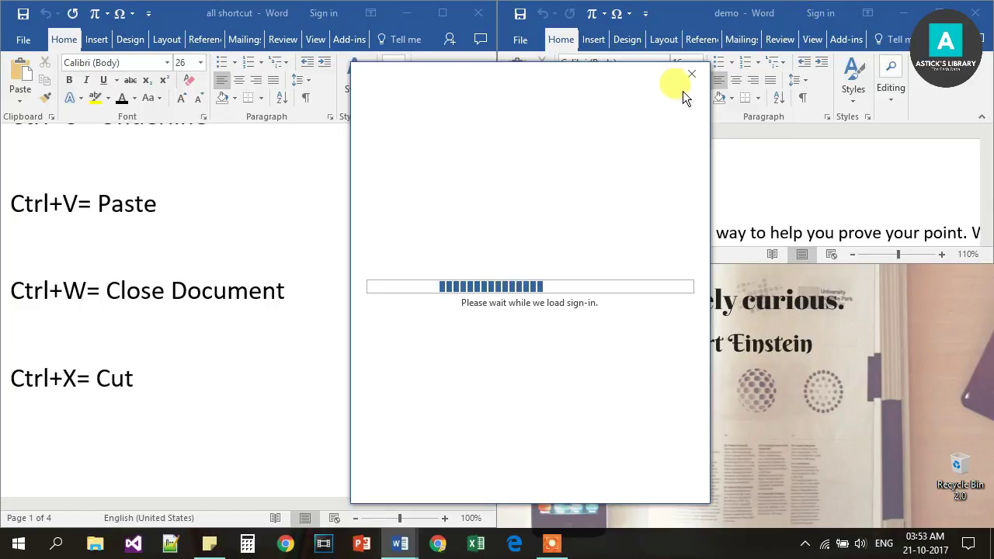
pyautogui.click(692, 74)
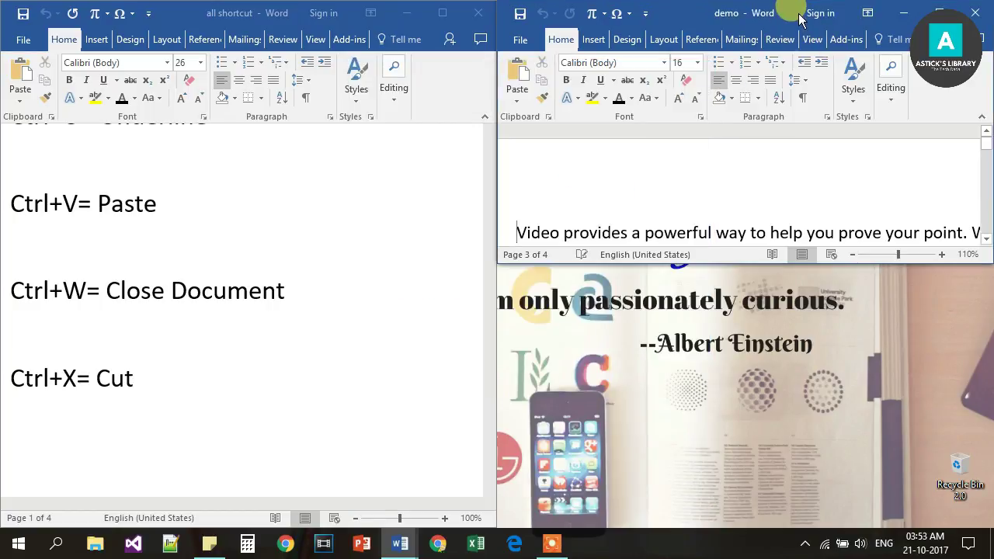
pyautogui.doubleClick(800, 16)
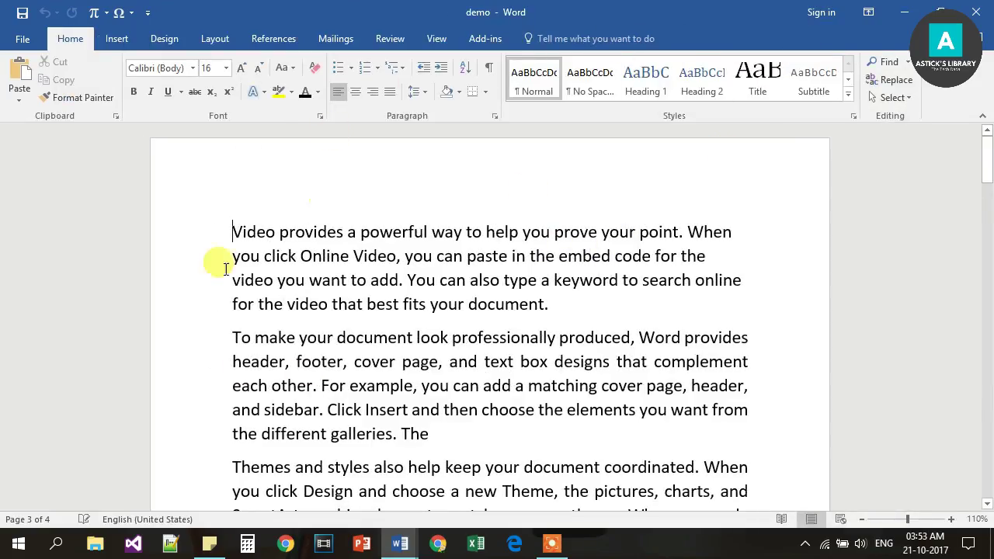
pyautogui.press('super+Right')
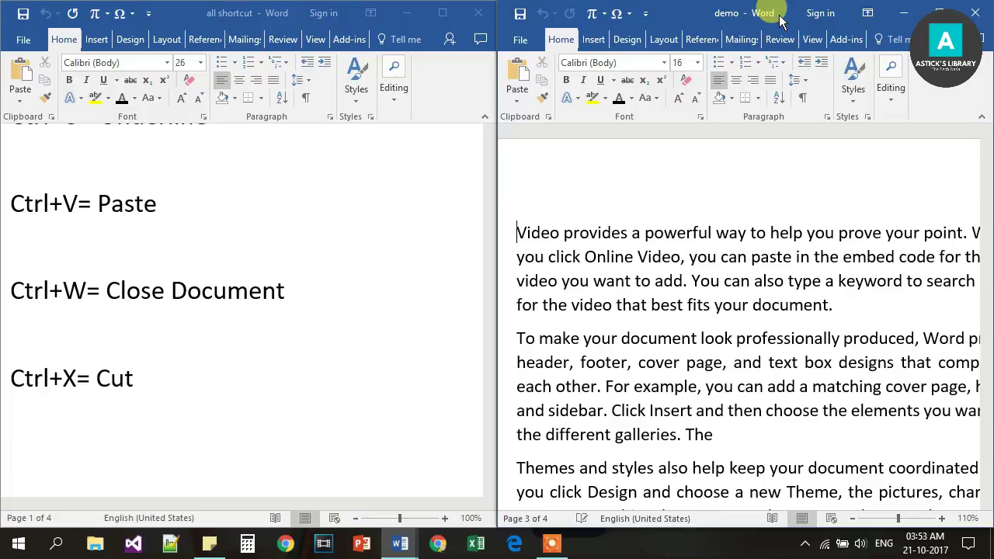
pyautogui.doubleClick(713, 18)
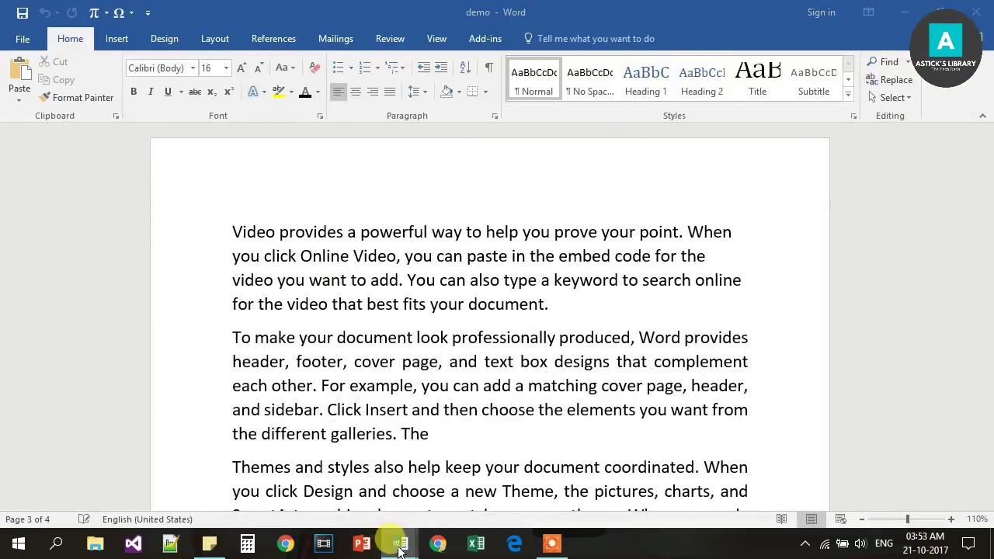
# Consult the "all shortcut" list, then cut the demo document's first sentence and paste it into a new paragraph below the first paragraph
pyautogui.moveTo(399, 548)
pyautogui.click(309, 497)
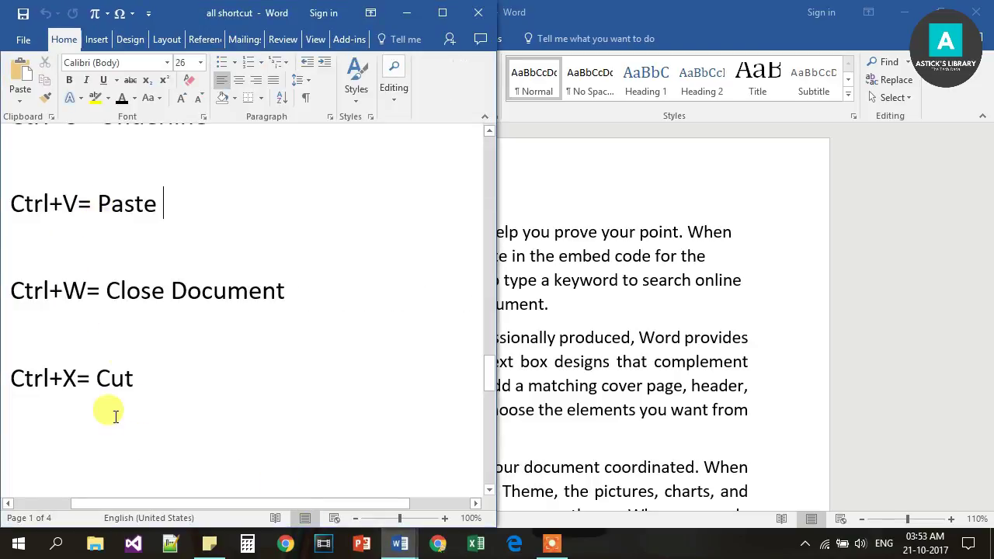
pyautogui.click(680, 306)
pyautogui.moveTo(231, 225); pyautogui.dragTo(692, 233)
pyautogui.hotkey('ctrl', 'c')
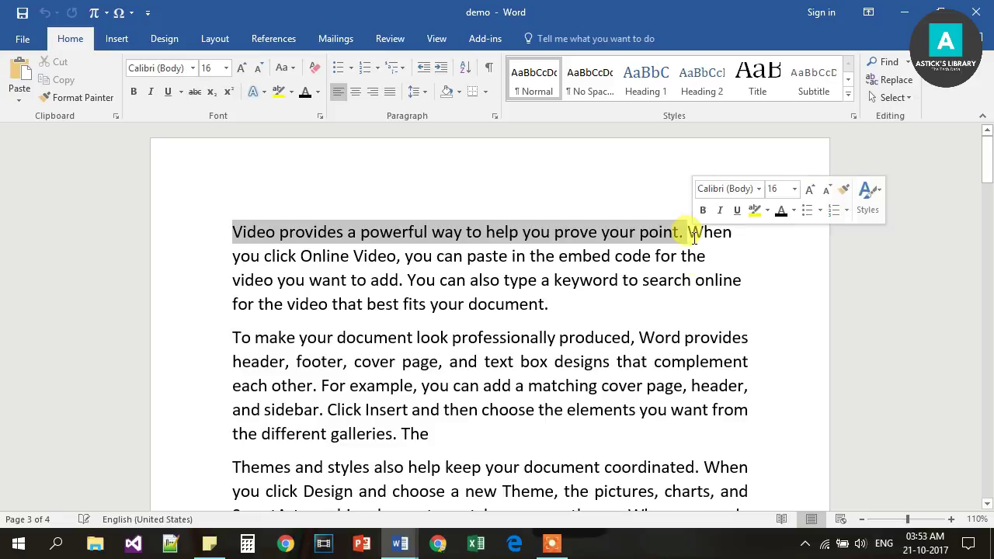
pyautogui.press('Delete')
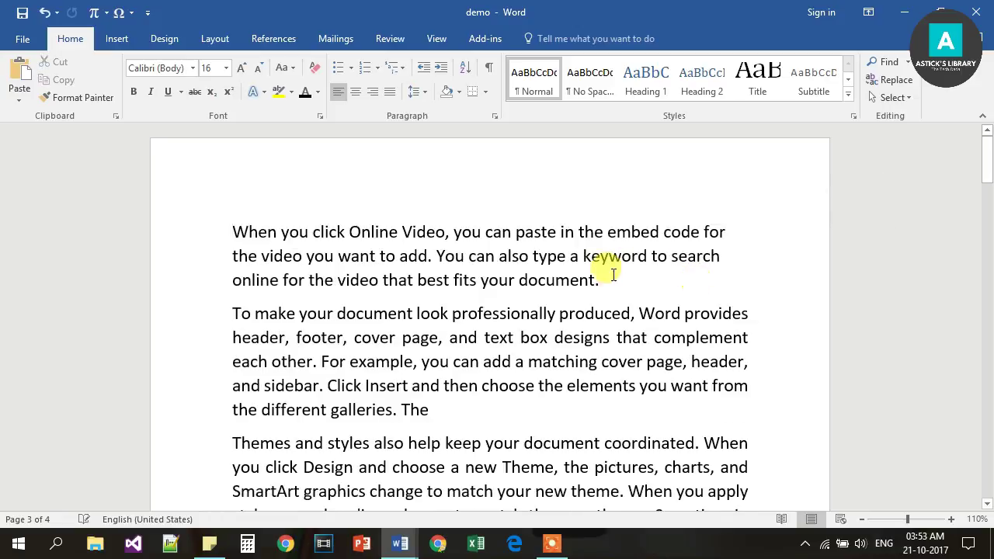
pyautogui.press('Return')
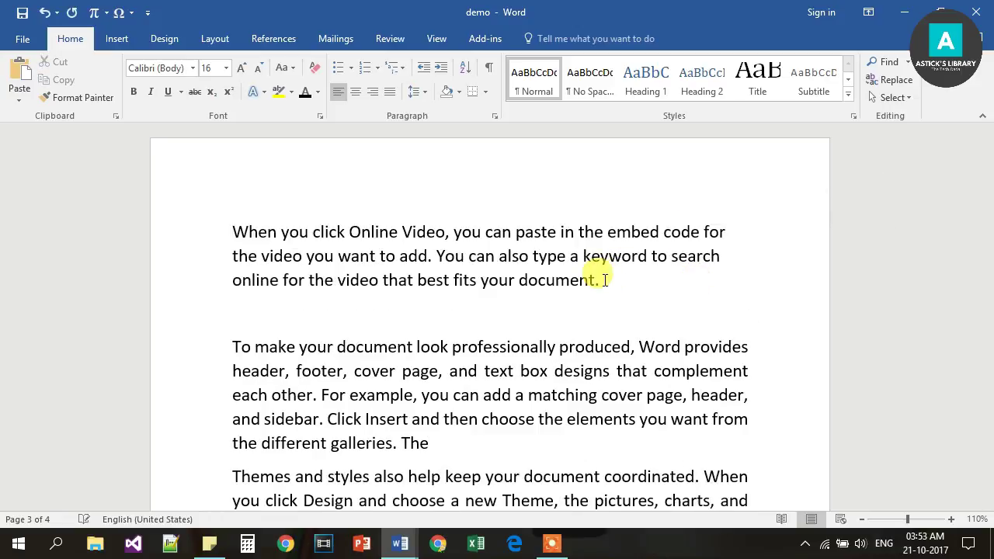
pyautogui.hotkey('ctrl', 'v')
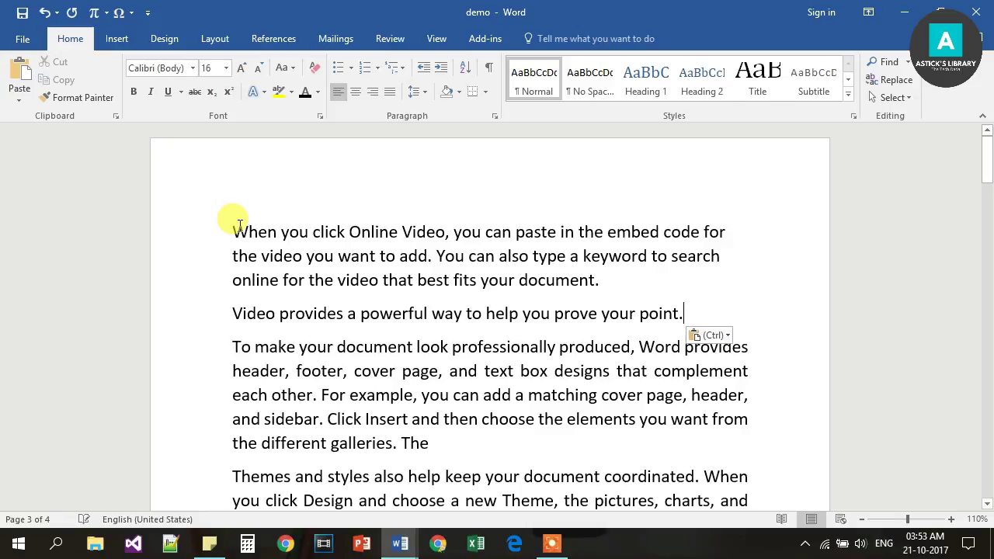
# Consult the "all shortcut" list, then add "The" after the demo document's first paragraph, repeat the typing, and remove the extra letters
pyautogui.moveTo(398, 544)
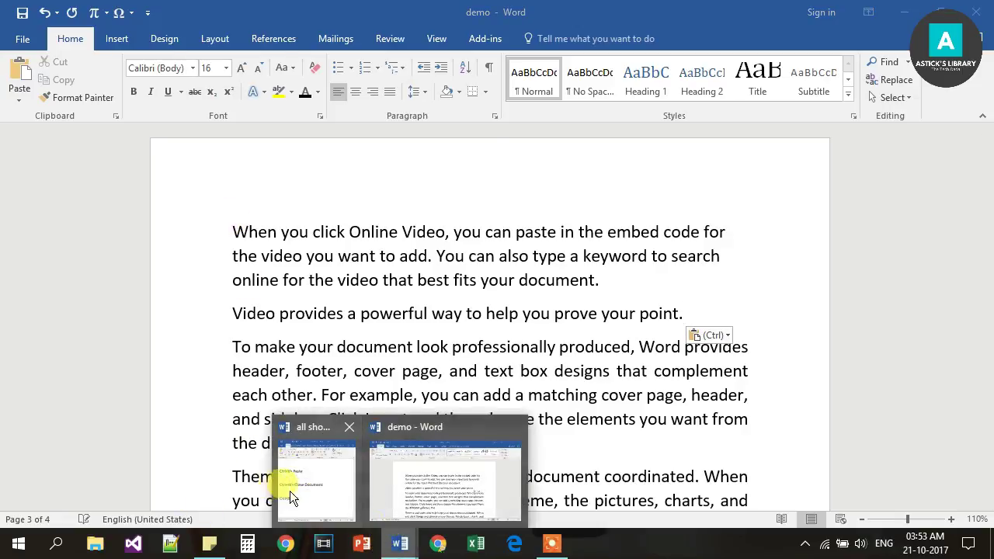
pyautogui.click(290, 493)
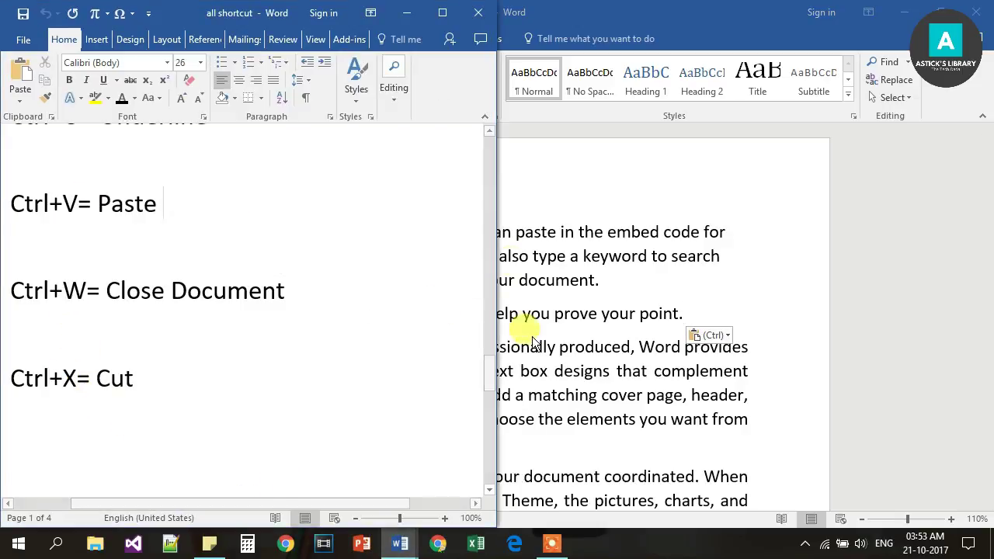
pyautogui.moveTo(489, 371); pyautogui.dragTo(489, 411)
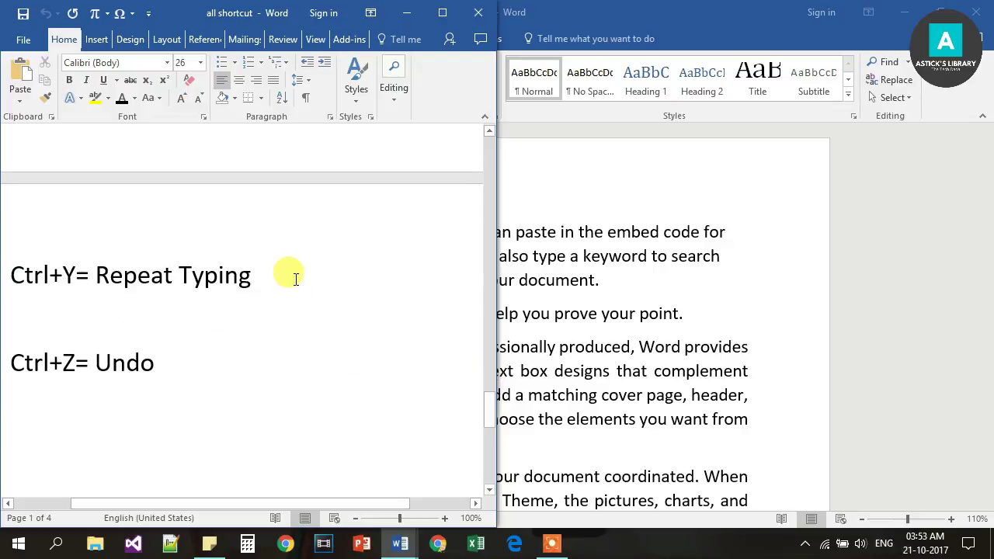
pyautogui.click(597, 280)
pyautogui.hotkey('ctrl', 'y')
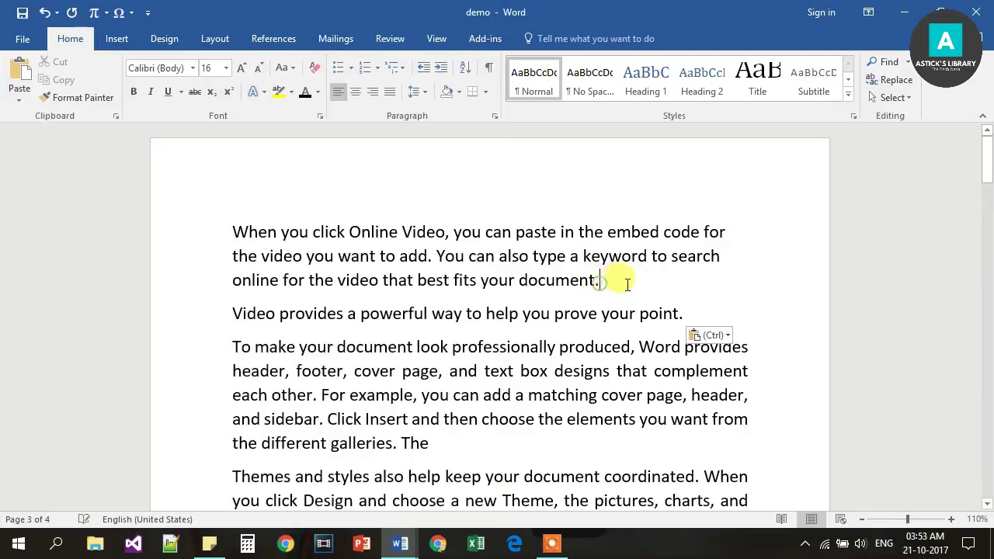
pyautogui.write('Theeee')
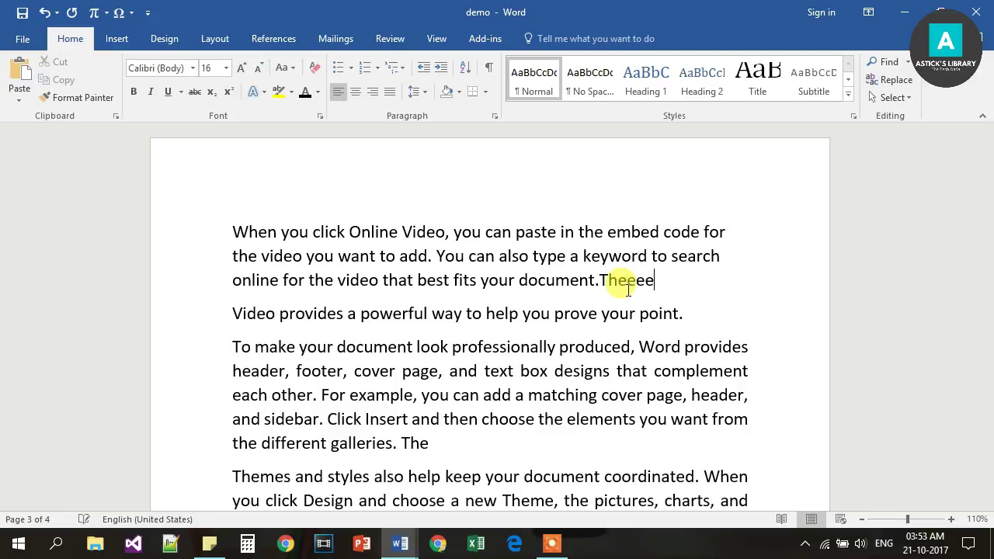
pyautogui.press('BackSpace')
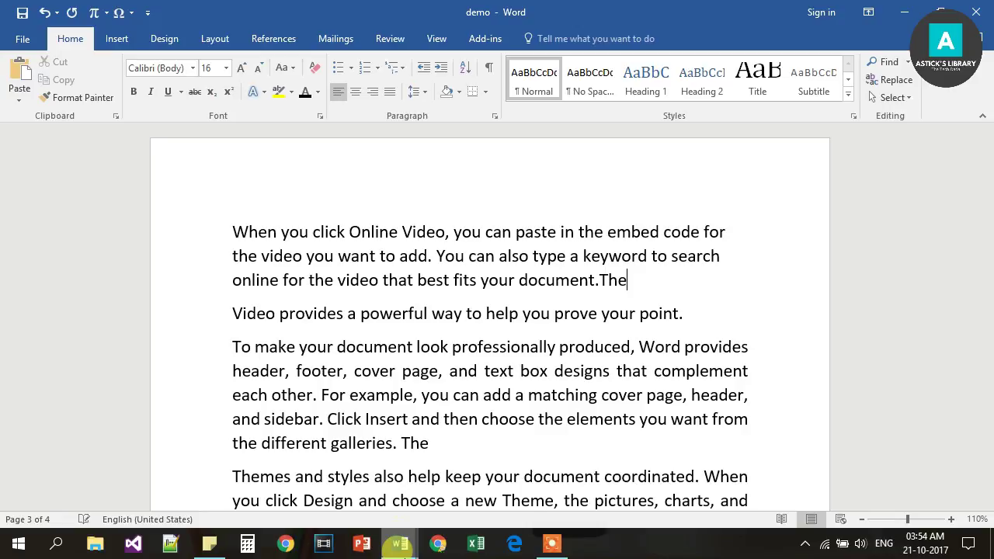
# Check the Undo entry in the "all shortcut" list, then erase letters from the "The" added after the demo document's first paragraph
pyautogui.moveTo(398, 543)
pyautogui.click(326, 492)
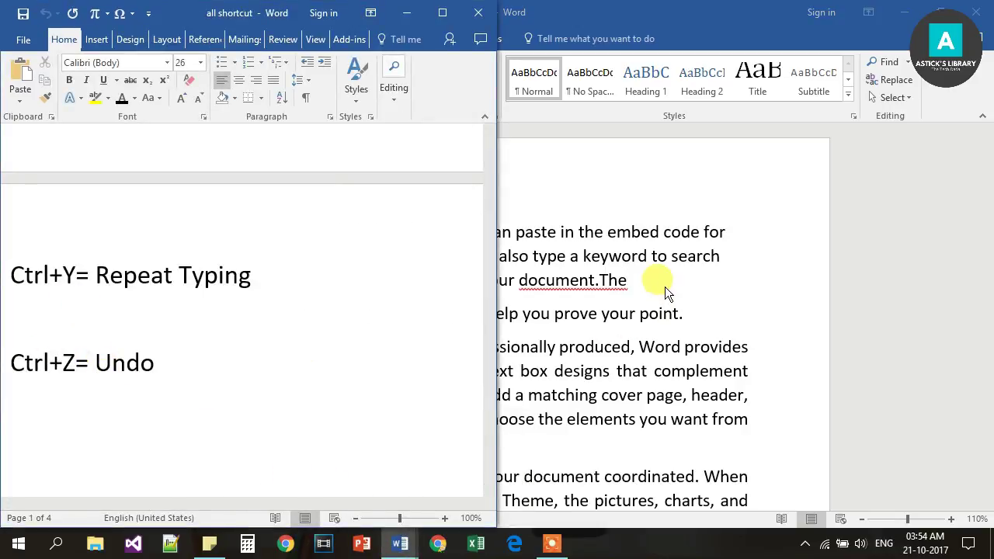
pyautogui.click(687, 317)
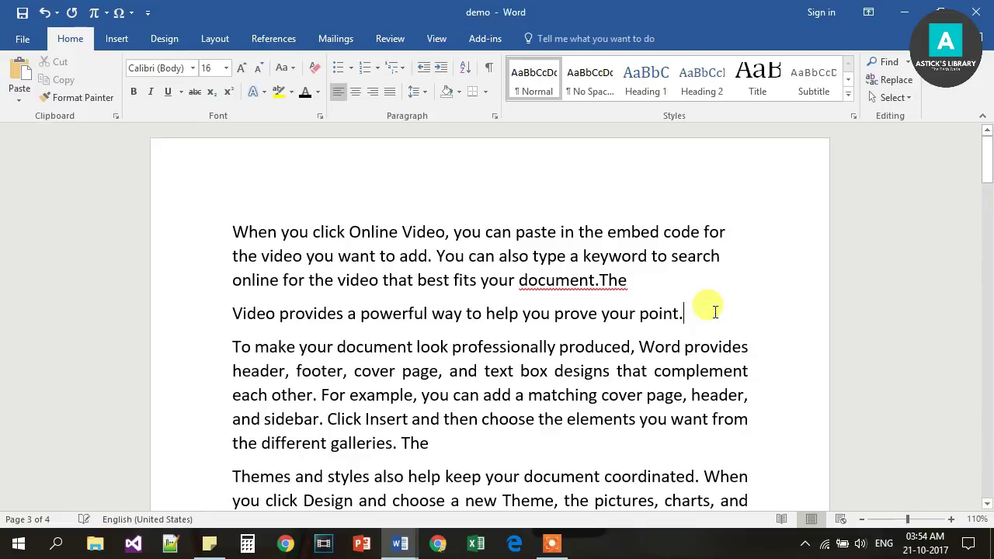
pyautogui.press('Up')
pyautogui.write('e')
pyautogui.press('BackSpace')
pyautogui.press('BackSpace')
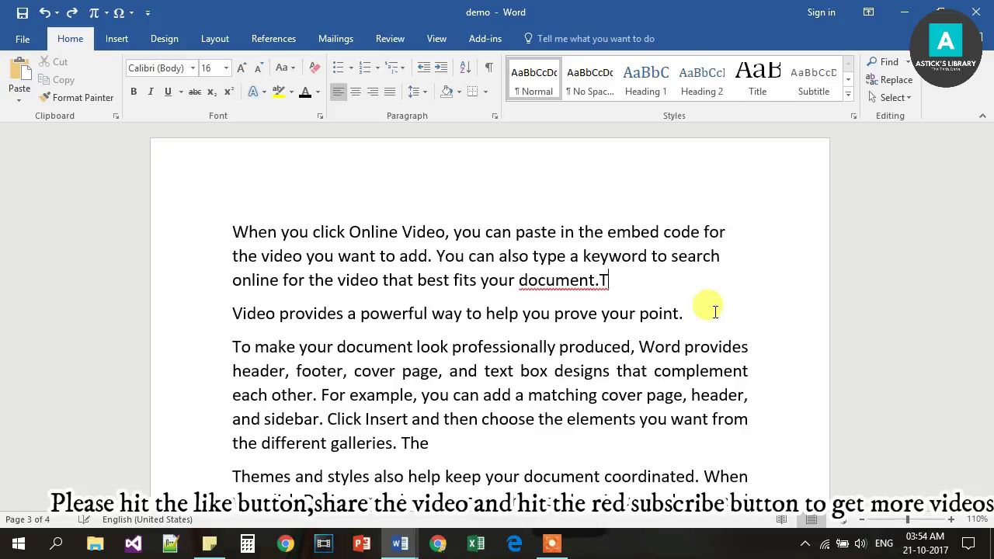
# Delete the separate "Video provides a powerful way" sentence below the first paragraph, then undo all edits back to the original text
pyautogui.click(716, 312)
pyautogui.hotkey('shift', 'Home')
pyautogui.press('Delete')
pyautogui.press('Delete')
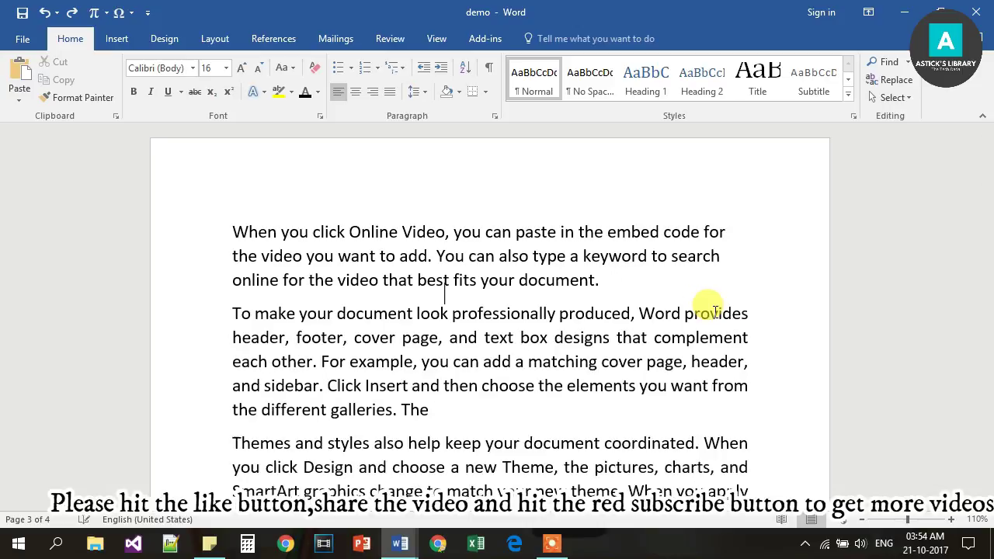
pyautogui.hotkey('ctrl', 'z')
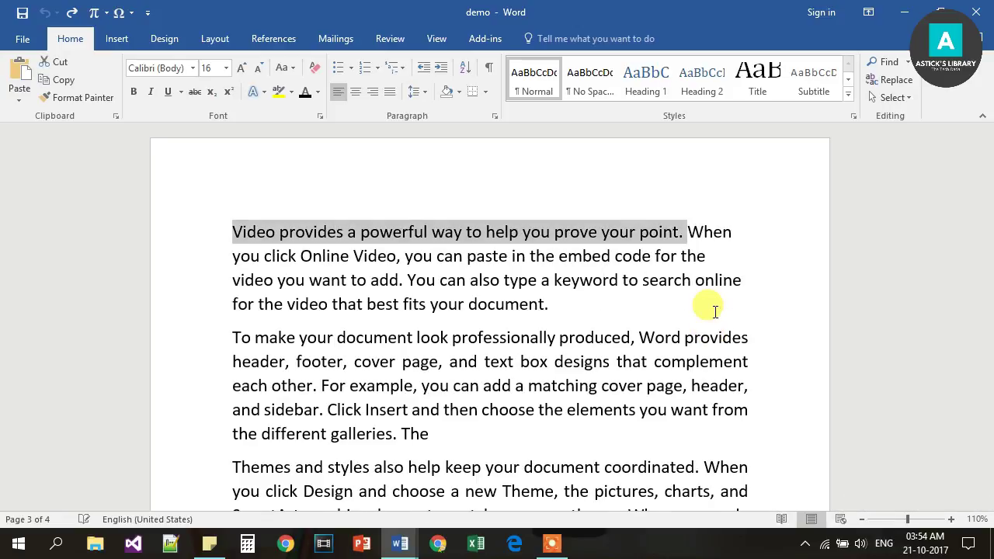
# Delete "Video provides" from the start of the first paragraph, then undo that deletion
pyautogui.click(674, 322)
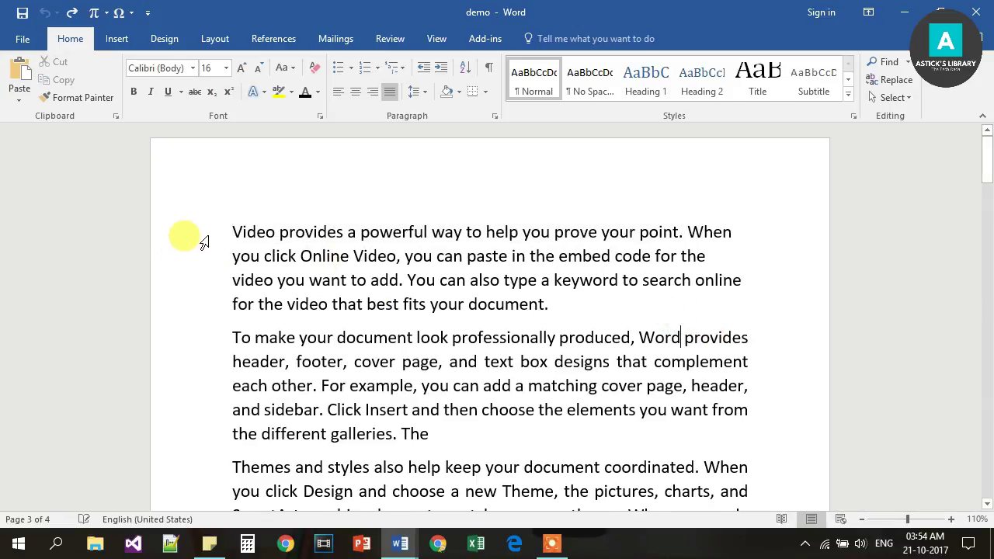
pyautogui.moveTo(253, 228); pyautogui.dragTo(327, 236)
pyautogui.press('Delete')
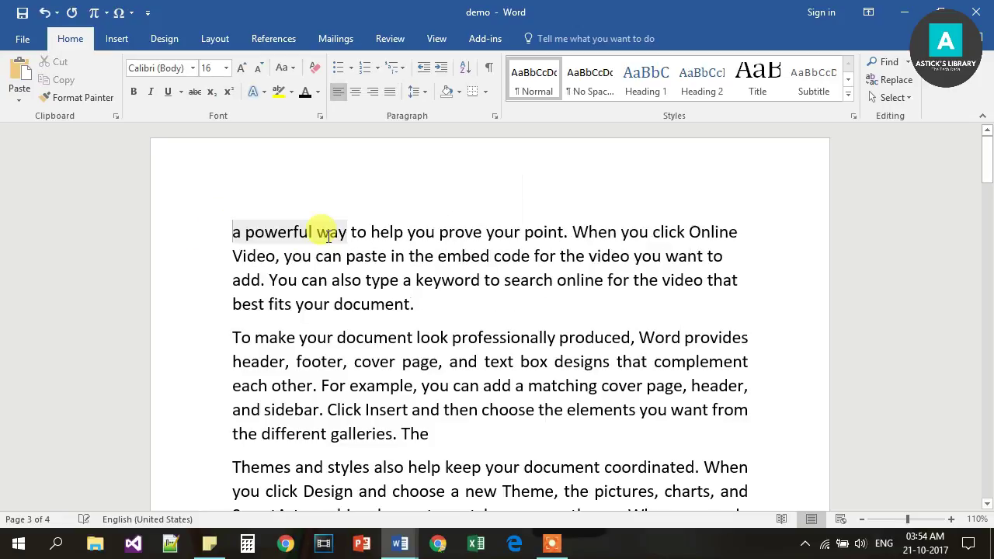
pyautogui.hotkey('ctrl', 'z')
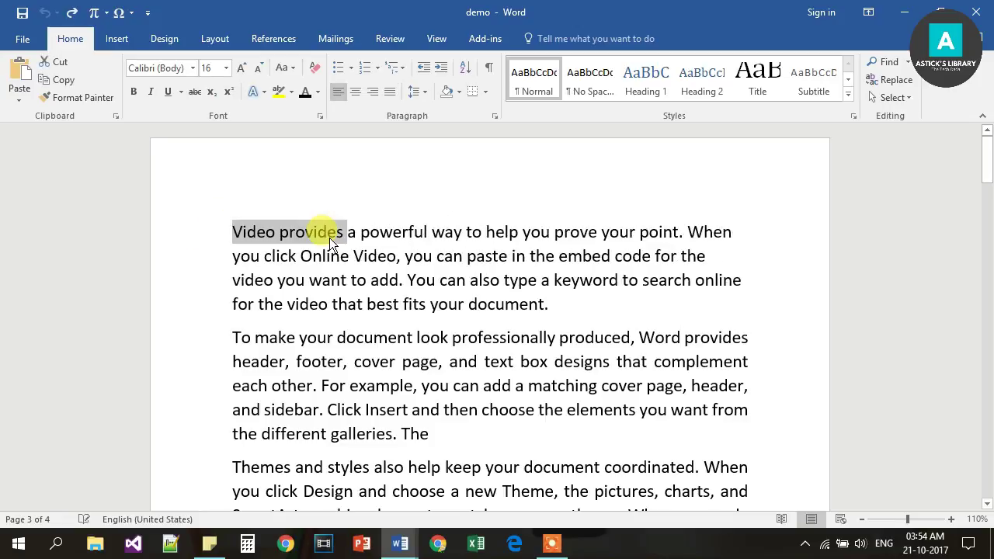
# Return to the beginning of the "all shortcut" list, then delete all the text in the demo document
pyautogui.click(400, 544)
pyautogui.click(373, 478)
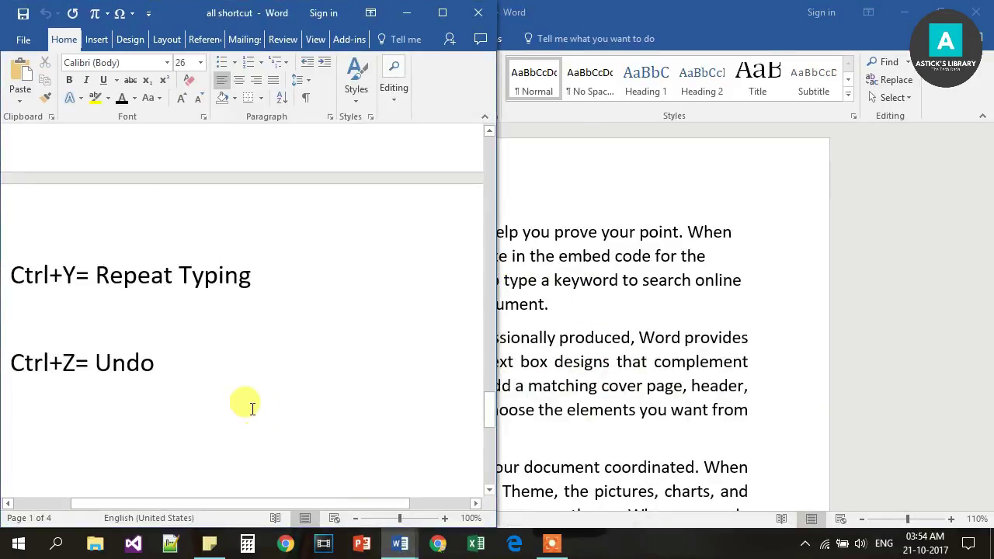
pyautogui.moveTo(488, 414); pyautogui.dragTo(503, 148)
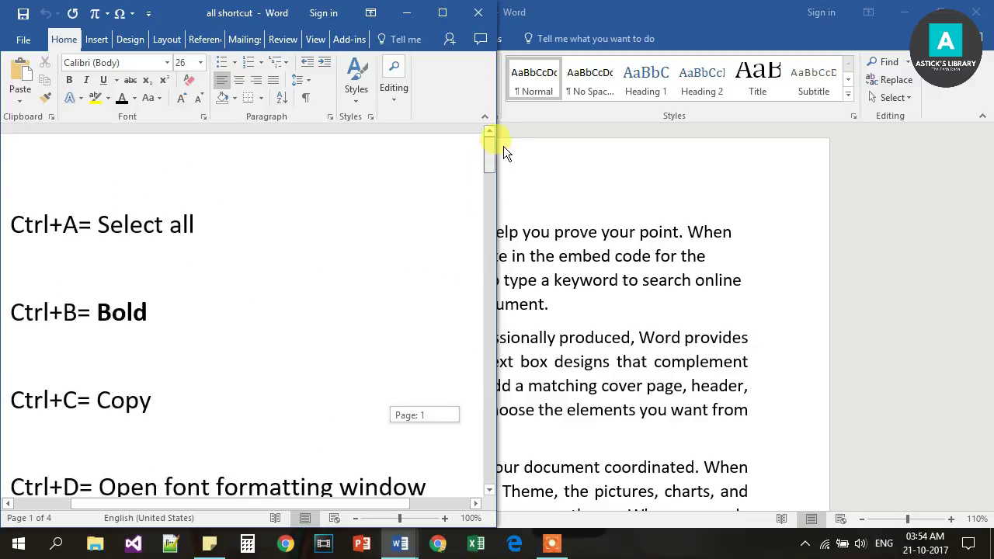
pyautogui.click(575, 206)
pyautogui.click(224, 238)
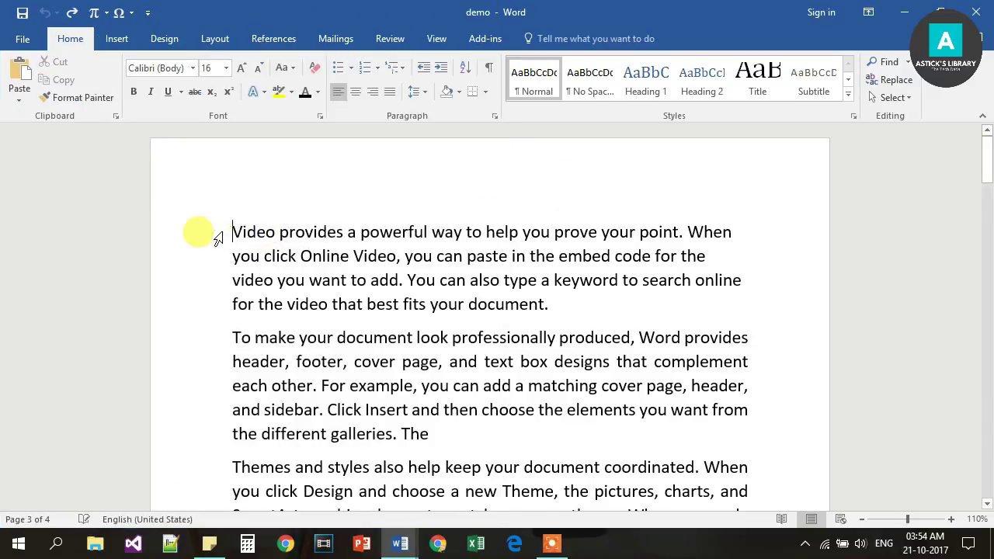
pyautogui.moveTo(218, 237); pyautogui.dragTo(653, 323)
pyautogui.press('Delete')
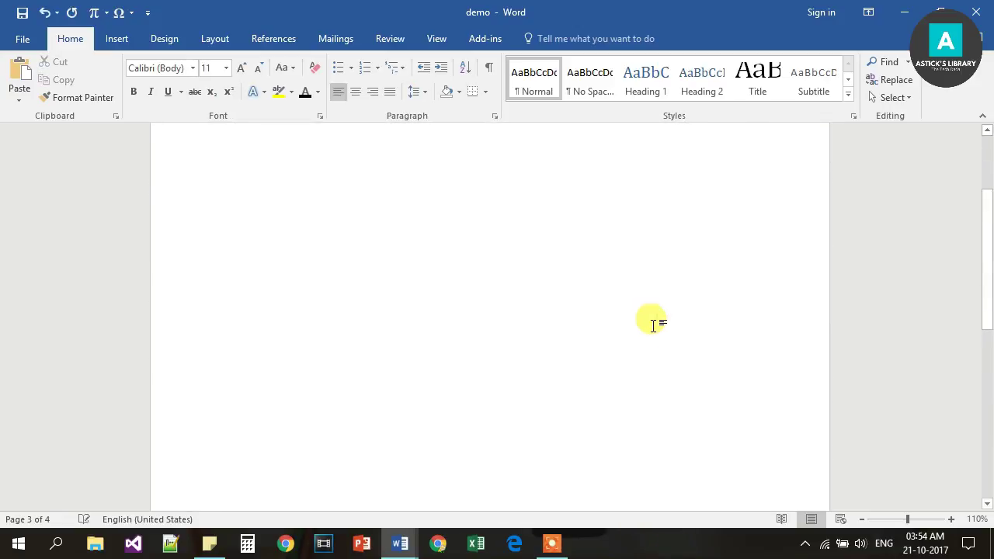
# Generate sample paragraphs in the empty demo document with =rand() and enlarge the document view to 140%
pyautogui.moveTo(990, 303); pyautogui.dragTo(899, 180)
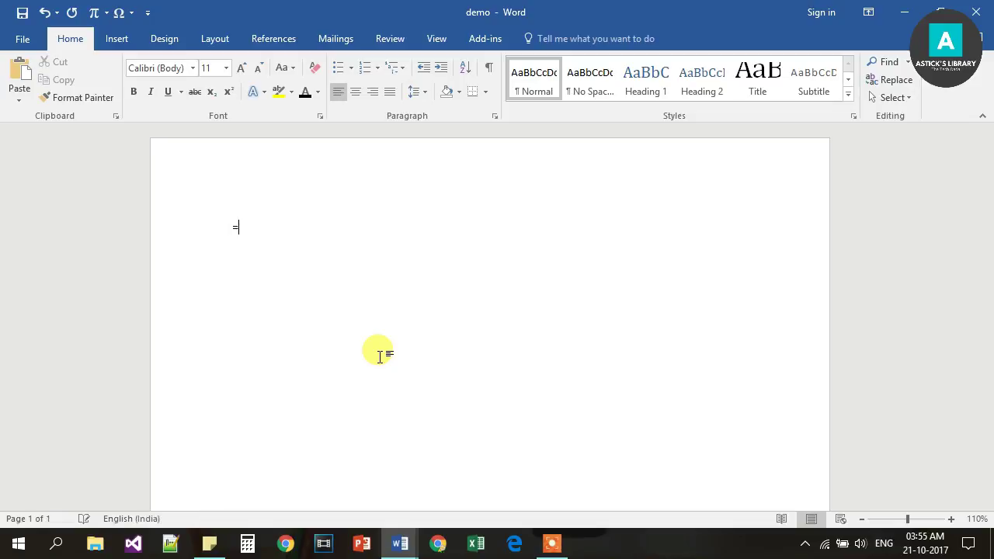
pyautogui.write('=rand()')
pyautogui.press('Return')
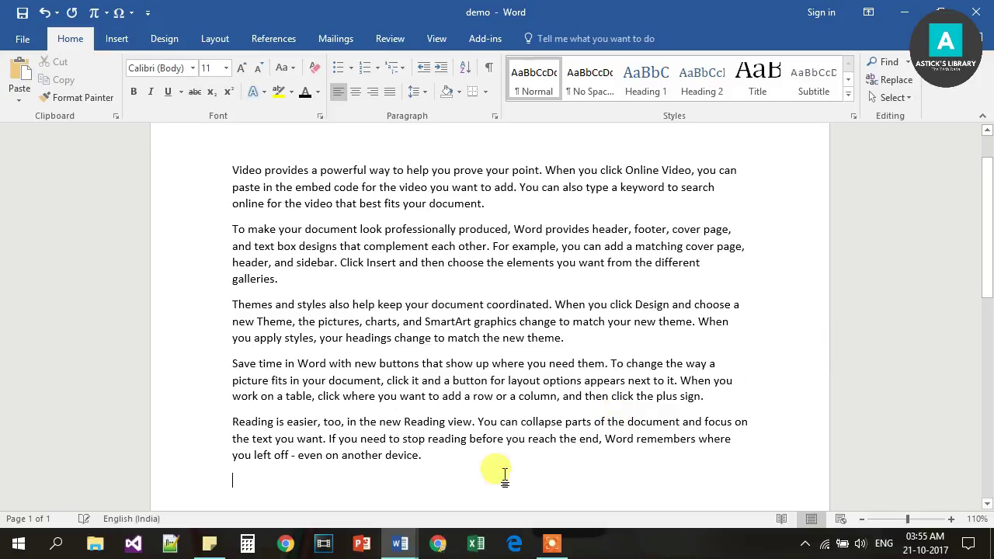
pyautogui.click(950, 519)
pyautogui.click(951, 519)
pyautogui.click(950, 518)
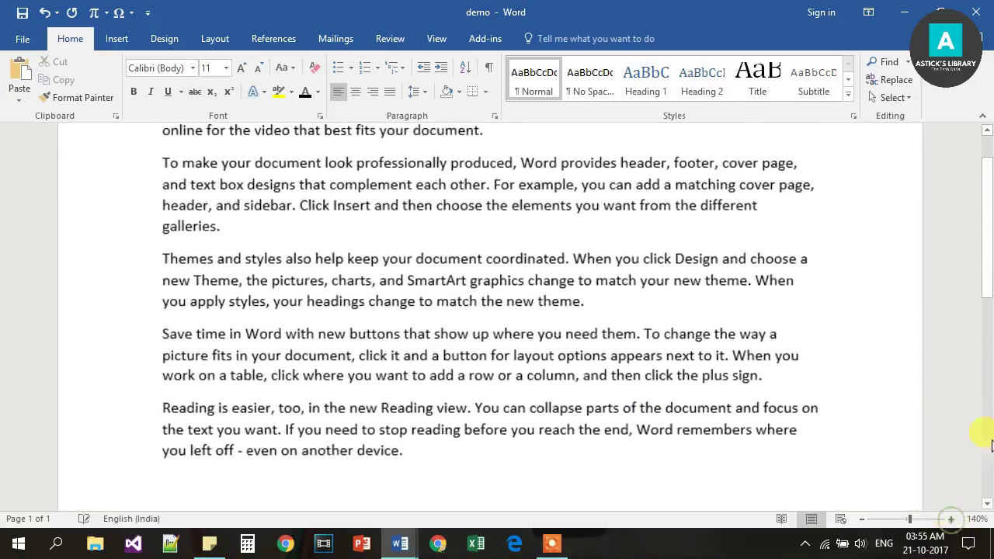
pyautogui.scroll(5, 971, 216)
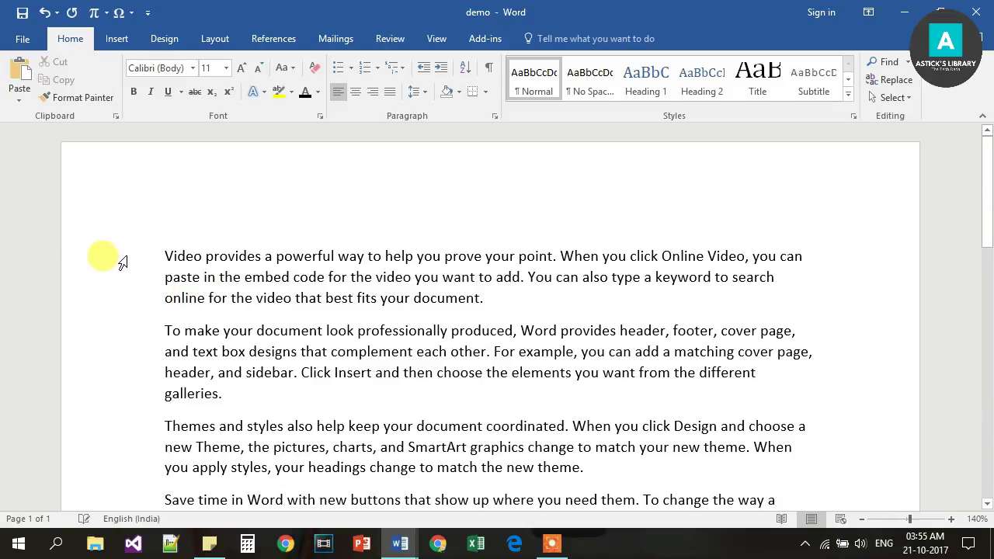
pyautogui.moveTo(117, 260); pyautogui.dragTo(535, 305)
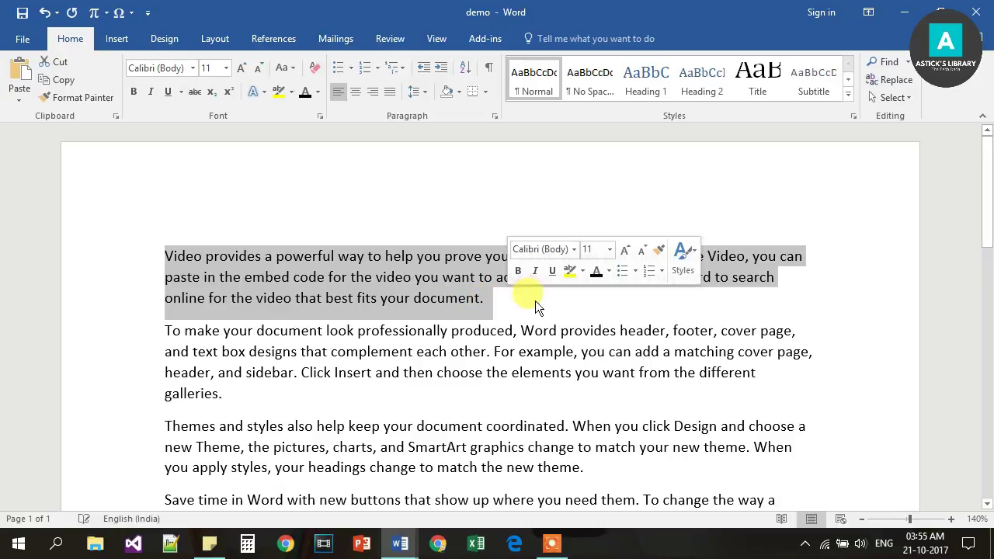
pyautogui.click(528, 304)
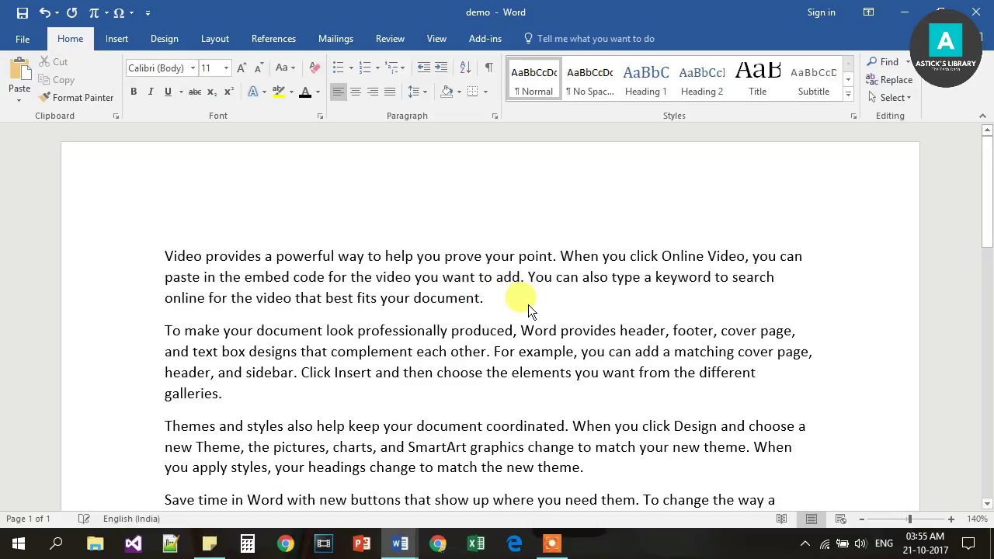